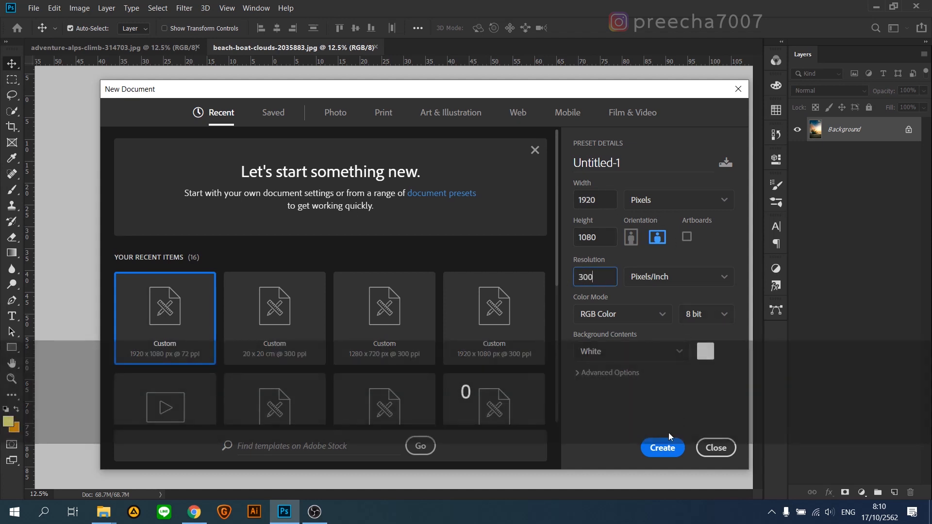
Step: Create a 1920 × 1080 pixel RGB document at 300 pixels/inch and copy the adventure-alps-climb picture into it as a layer
left_click(660, 446)
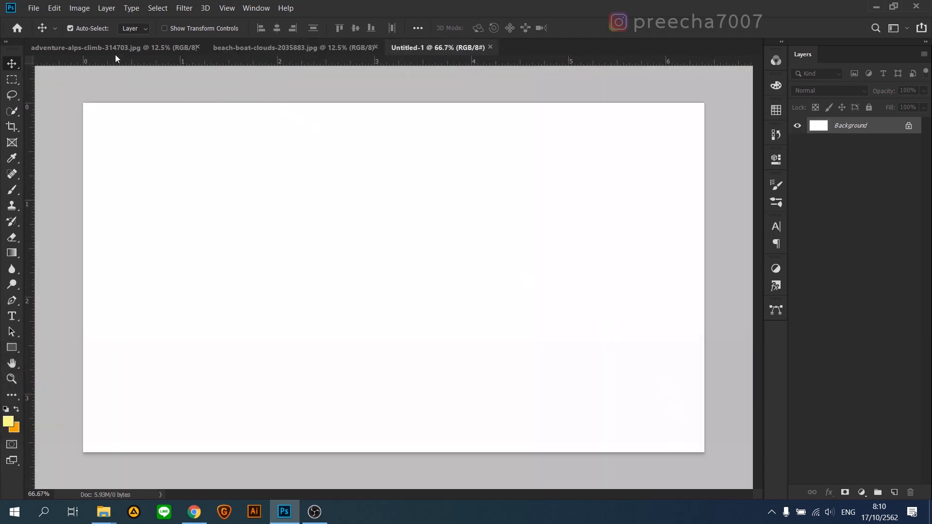
left_click(115, 52)
left_click_drag(367, 165, 371, 166)
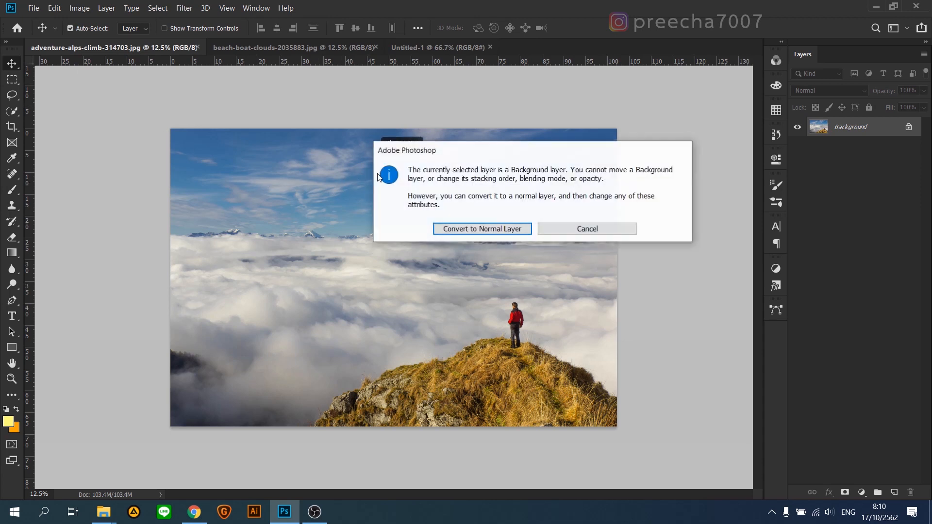
left_click(444, 228)
left_click_drag(444, 213, 433, 48)
left_click_drag(407, 239, 382, 241)
Step: Scale the mountain picture to about 35.34% and centre it so that it fills the canvas
key("ctrl+t")
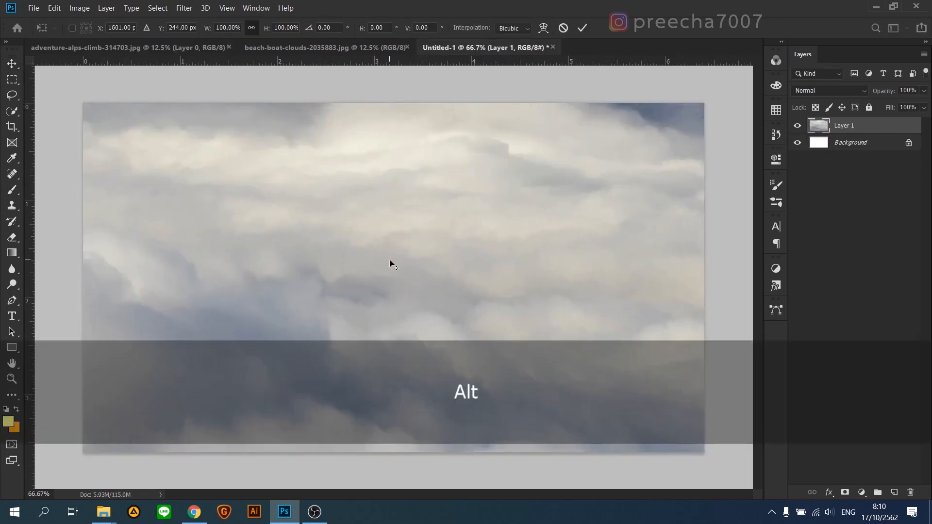
scroll(390, 260, "down", 8)
left_click_drag(143, 253, 508, 279)
left_click_drag(592, 294, 370, 282)
left_click_drag(274, 197, 307, 214)
scroll(388, 269, "up", 5)
left_click_drag(400, 271, 393, 271)
left_click_drag(172, 124, 160, 118)
left_click_drag(377, 246, 367, 247)
key("Return")
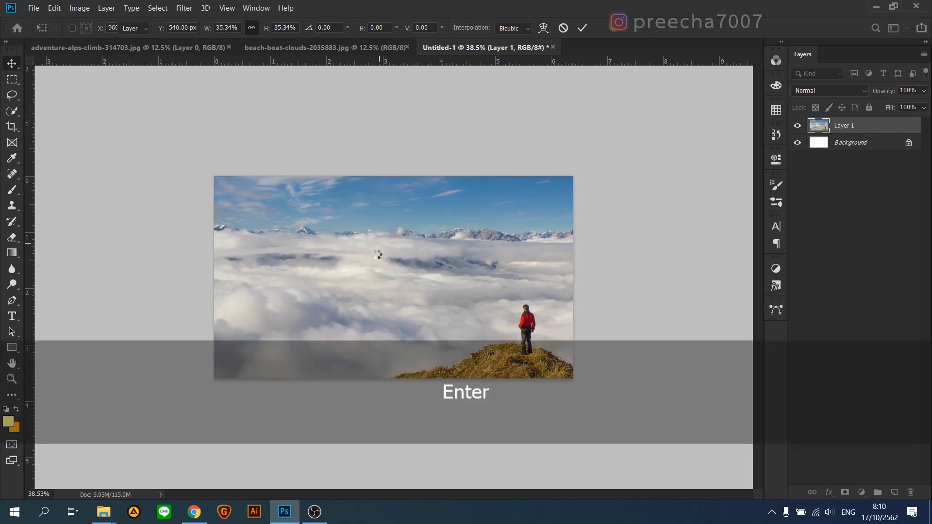
scroll(364, 275, "up", 5)
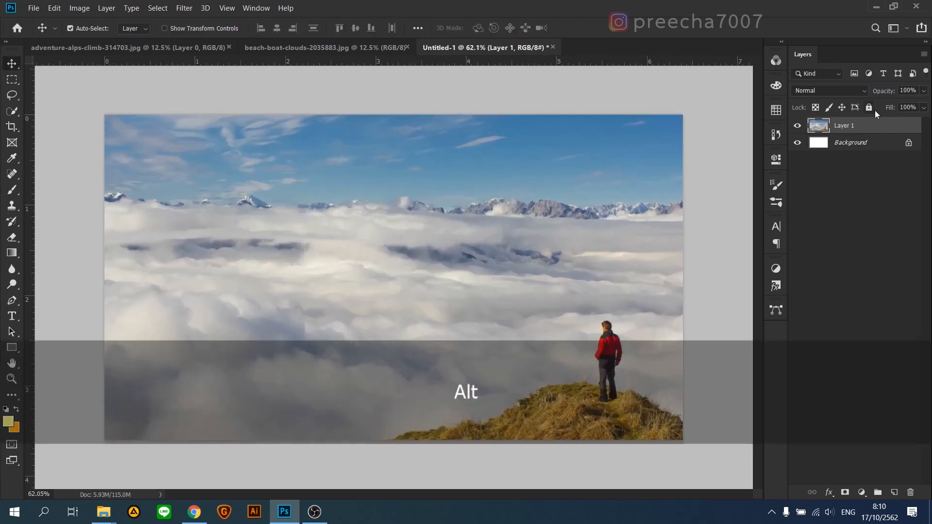
scroll(315, 282, "down", 5)
Step: Switch to the beach-boat-clouds image and convert its Background into a normal layer
left_click(315, 47)
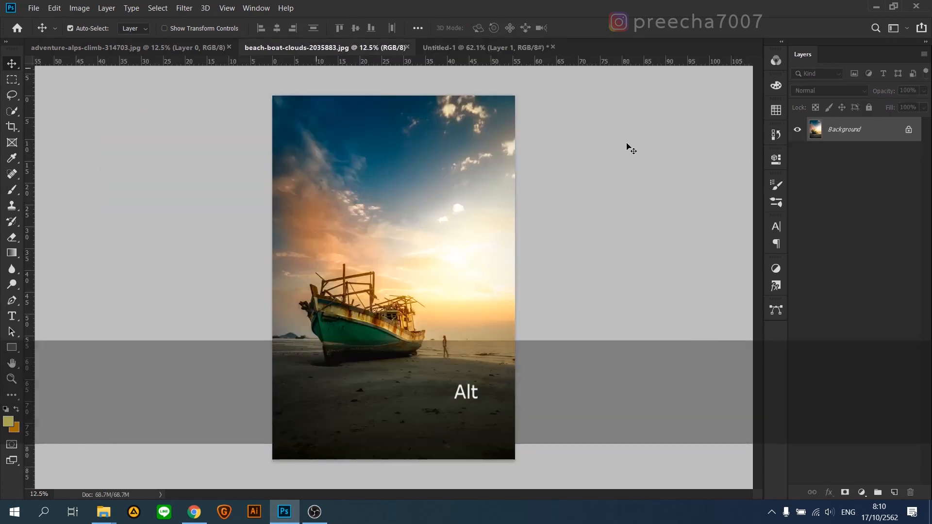
scroll(393, 365, "up", 6)
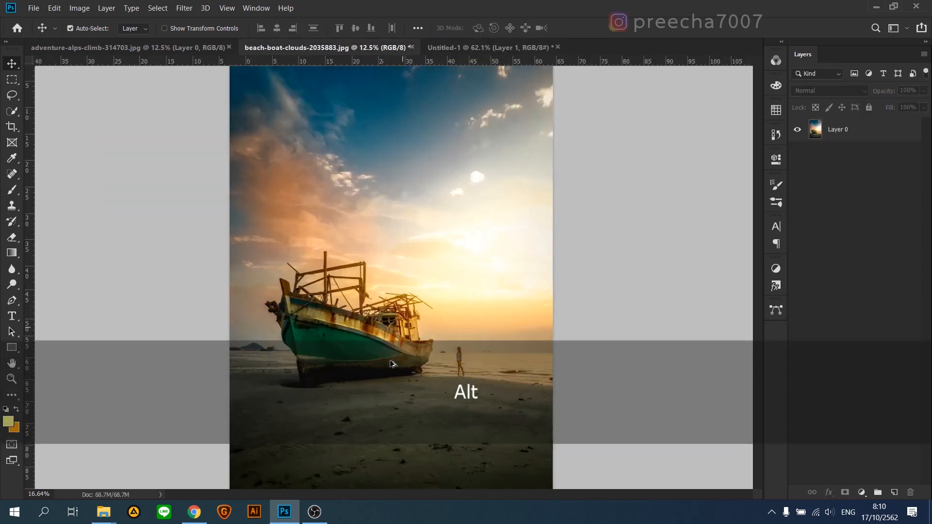
left_click_drag(359, 266, 350, 347)
scroll(350, 350, "down", 3)
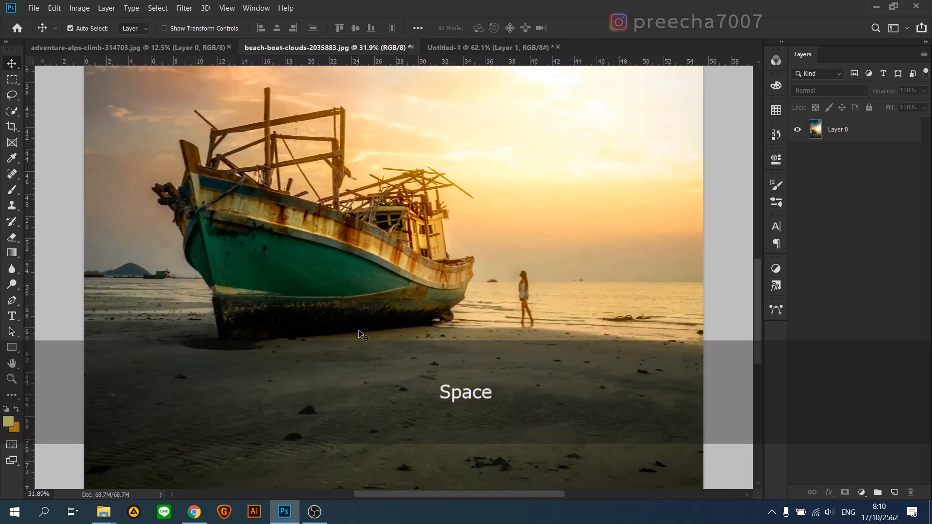
Step: Crop the beach picture tightly around the boat, cutting away most of the sky, the lower sand and the walking person
left_click(12, 126)
mouse_move(203, 186)
left_mouse_down()
mouse_move(286, 187)
mouse_move(194, 186)
left_mouse_up()
left_click_drag(376, 472, 376, 424)
scroll(377, 310, "up", 5)
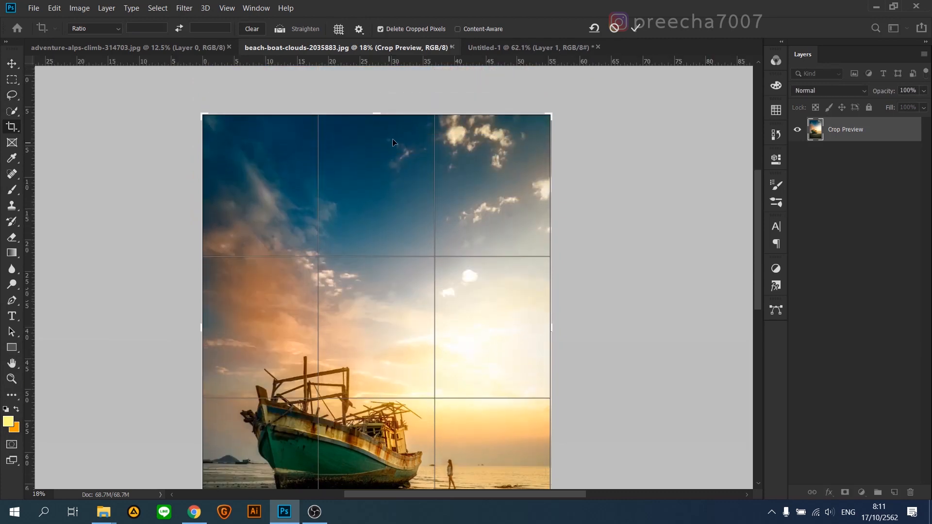
left_click_drag(379, 114, 388, 231)
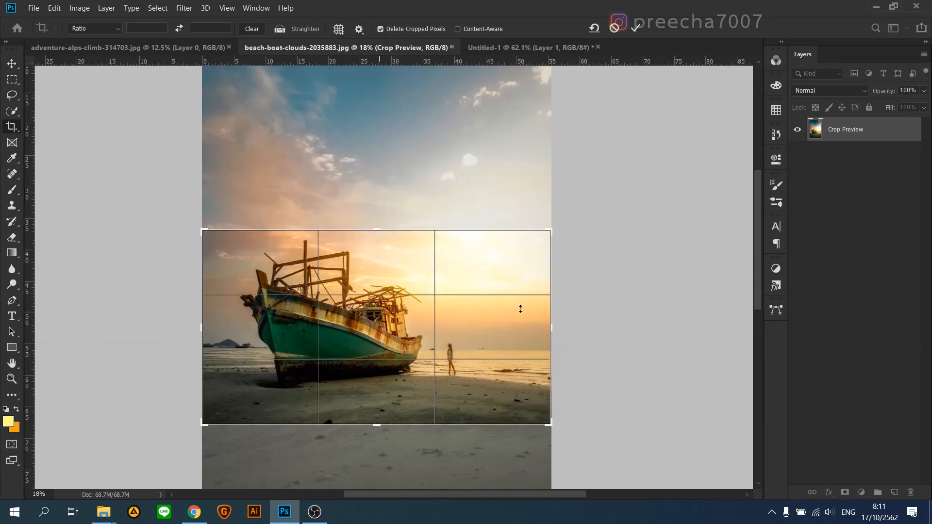
left_click_drag(550, 334, 504, 338)
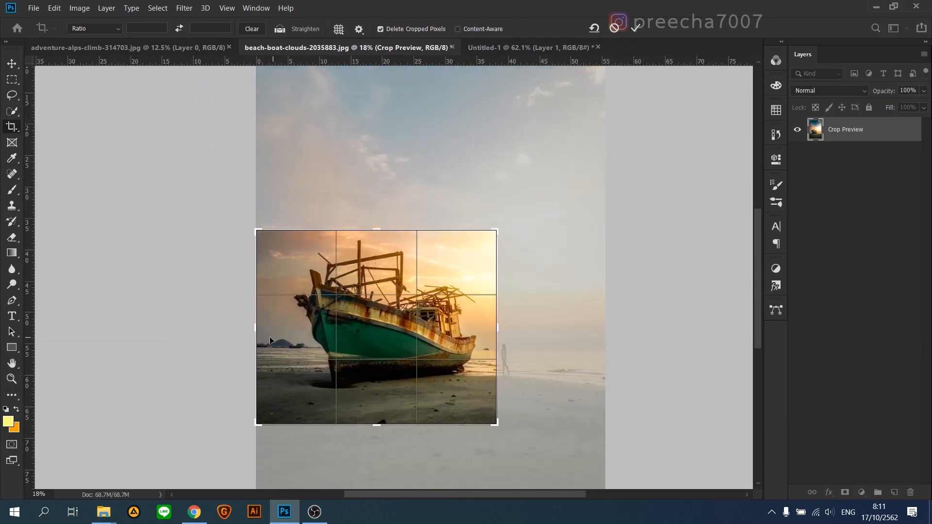
left_click_drag(257, 336, 262, 335)
key("Return")
scroll(395, 302, "up", 3)
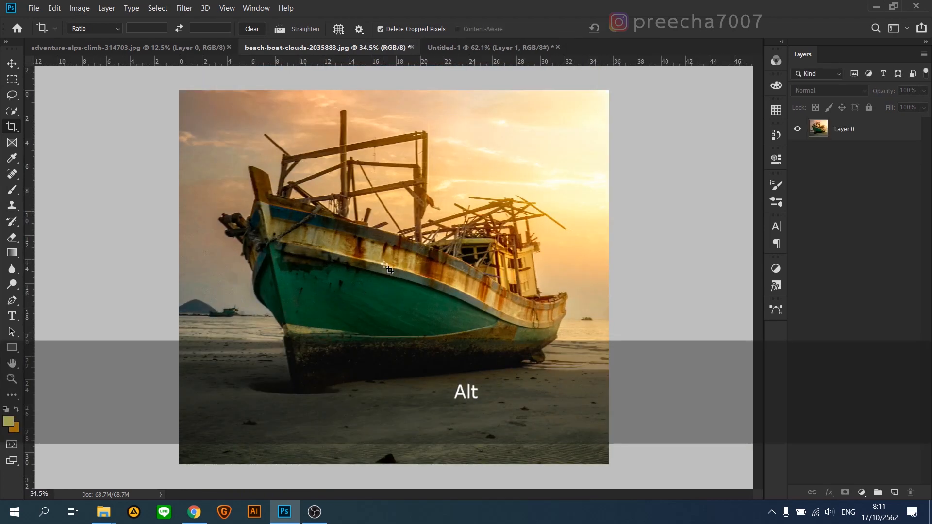
Step: Start a Pen tool path at the tip of the boat's stern and trace down the stern's upper edge
scroll(586, 335, "up", 3)
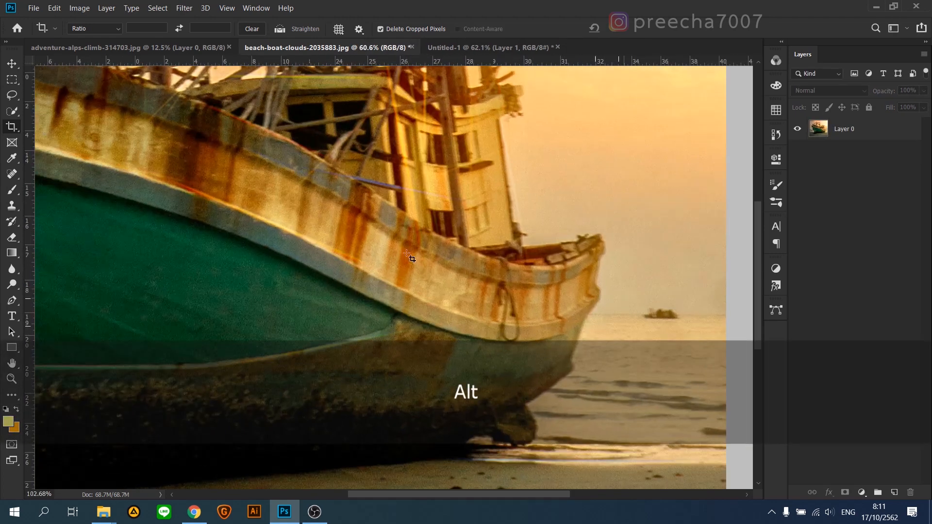
key("p")
scroll(622, 253, "up", 3)
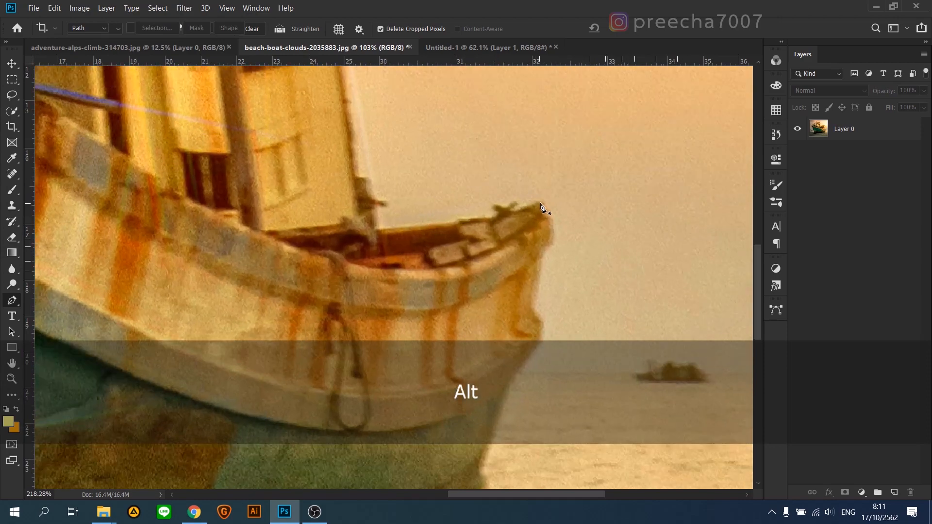
left_click(552, 225)
left_click(549, 245)
left_click(539, 258)
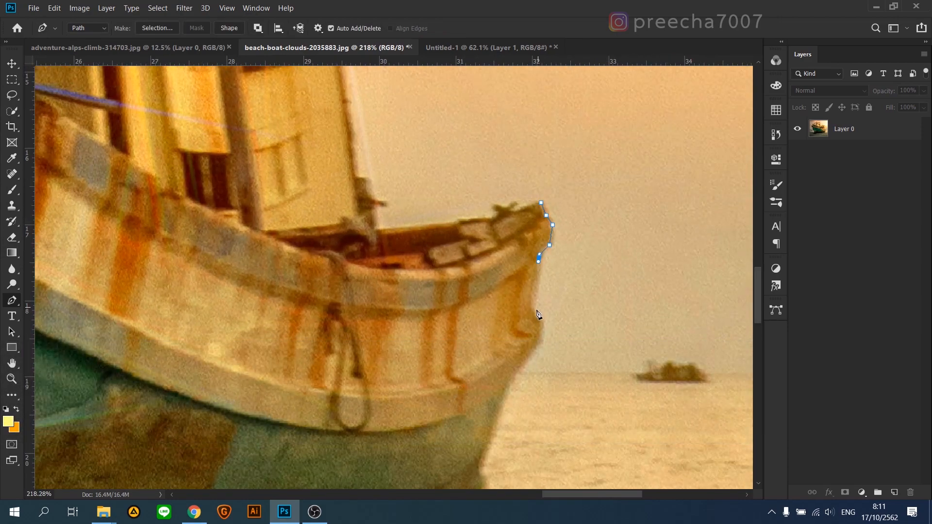
key("space")
left_click_drag(542, 347, 633, 232)
left_click(631, 228)
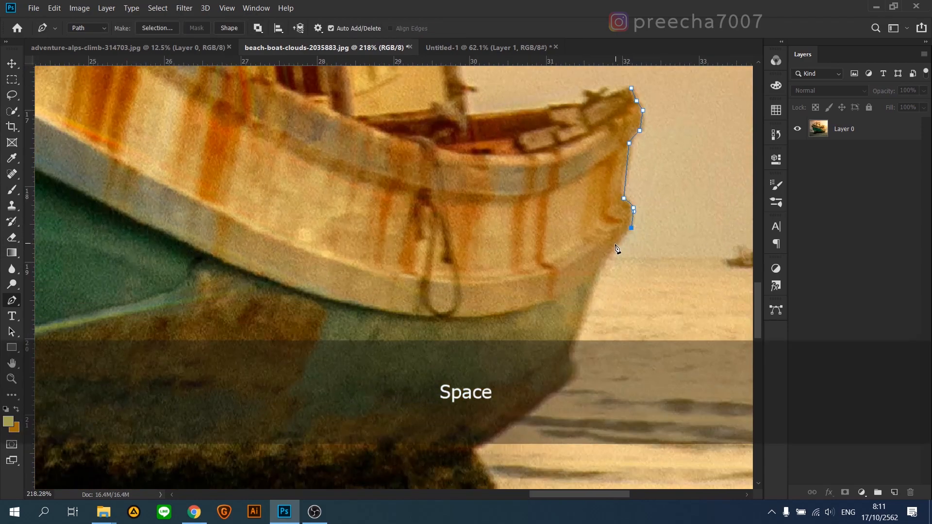
Step: Continue the path down the lower stern to the bottom of the hull
scroll(607, 262, "down", 2)
left_click_drag(571, 287, 570, 301)
left_click(571, 287, "alt")
left_click(576, 303)
left_click_drag(542, 331, 601, 223)
left_click_drag(533, 273, 517, 282)
scroll(510, 286, "down", 3)
left_click_drag(468, 326, 510, 268)
scroll(427, 291, "down", 3)
Step: Trace the path along the bottom of the hull where it meets the sand, up to the foot of the bow
left_click_drag(428, 290, 597, 277)
scroll(461, 291, "up", 3)
mouse_move(376, 282)
left_mouse_down()
mouse_move(317, 285)
mouse_move(392, 290)
left_mouse_up()
left_click(377, 283, "alt")
scroll(311, 292, "down", 3)
left_click_drag(271, 314, 239, 331)
left_click(270, 314, "alt")
left_click(250, 314)
scroll(218, 245, "up", 3)
Step: Trace the path up the front edge of the bow from the sand towards the projecting timbers
left_click_drag(218, 245, 212, 368)
left_click(241, 275)
scroll(160, 130, "up", 3)
left_click_drag(285, 297, 283, 293)
left_click(284, 297, "alt")
left_click_drag(331, 257, 432, 370)
left_click_drag(260, 139, 375, 313)
left_click(273, 245, "alt")
scroll(321, 136, "down", 2)
scroll(374, 312, "up", 3)
left_click(311, 374)
left_click_drag(319, 321, 323, 315)
left_click_drag(285, 249, 284, 244)
Step: Trace the dark, uneven bow edge just below the projecting timbers with closely spaced path points
scroll(273, 211, "up", 4)
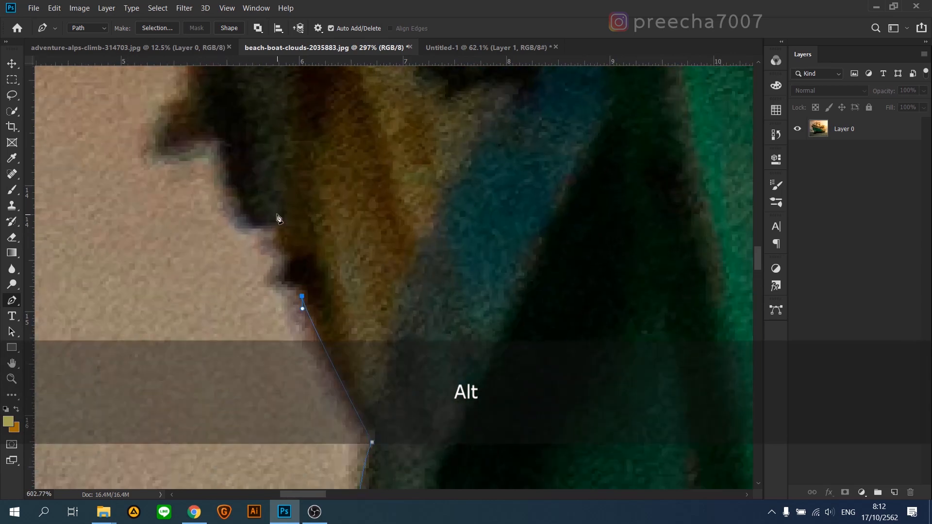
left_click(271, 228)
left_click_drag(242, 220, 223, 183)
left_click_drag(223, 183, 350, 322)
left_click(343, 293)
scroll(354, 298, "down", 8)
left_click_drag(347, 256, 348, 251)
scroll(344, 240, "up", 7)
left_click(357, 286)
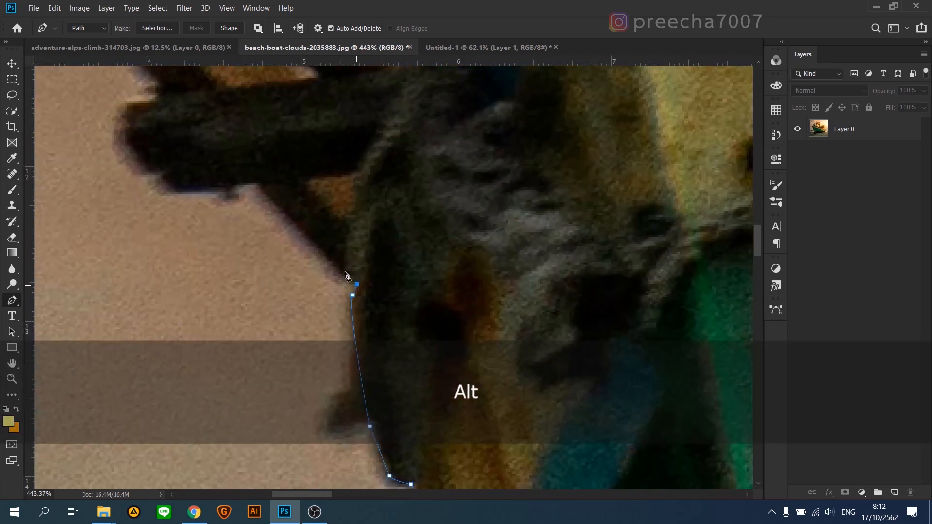
Step: Trace the path around the ends of the timbers that project from the bow
left_click(258, 185)
left_click_drag(194, 205, 425, 389)
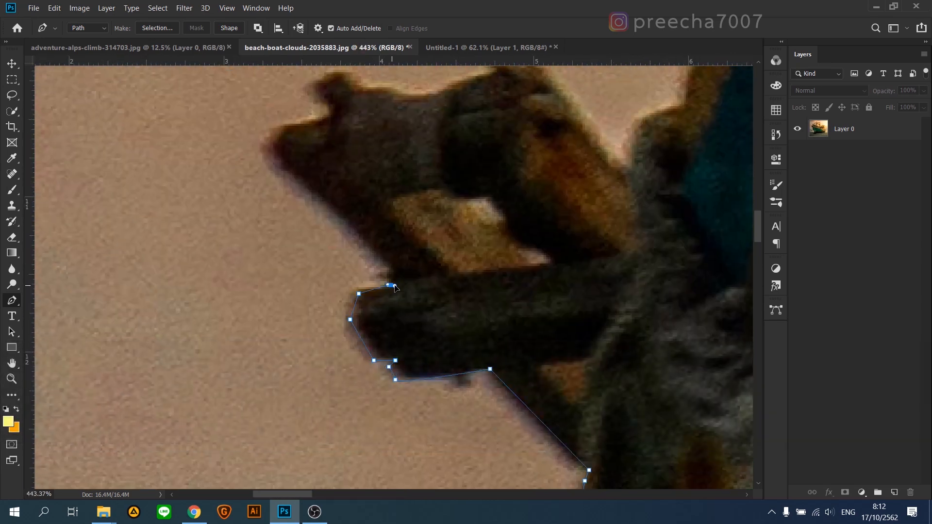
left_click(393, 285)
left_click_drag(271, 155, 336, 253)
left_click_drag(689, 271, 302, 351)
left_click(689, 272, "alt")
left_click_drag(351, 297, 358, 283)
Step: Extend the path from the projecting timbers up the front edge of the bow post
left_click_drag(408, 145, 364, 241)
left_click_drag(400, 211, 401, 203)
left_click_drag(426, 151, 356, 304)
left_click_drag(332, 316, 347, 291)
left_click_drag(324, 171, 341, 344)
left_click_drag(341, 343, 341, 338)
Step: Trace the path over the top of the bow post and back down to the deck rail
left_click_drag(274, 78, 273, 165)
left_click(482, 214)
left_click(530, 242)
scroll(490, 258, "down", 10)
left_click_drag(506, 316, 282, 252)
scroll(282, 252, "up", 10)
left_click(338, 329)
left_click(404, 342)
Step: Trace the path up the front post of the wooden frame and around its upper corner
left_click_drag(465, 129, 345, 349)
left_click(345, 155)
left_click_drag(330, 149, 314, 367)
scroll(314, 366, "up", 7)
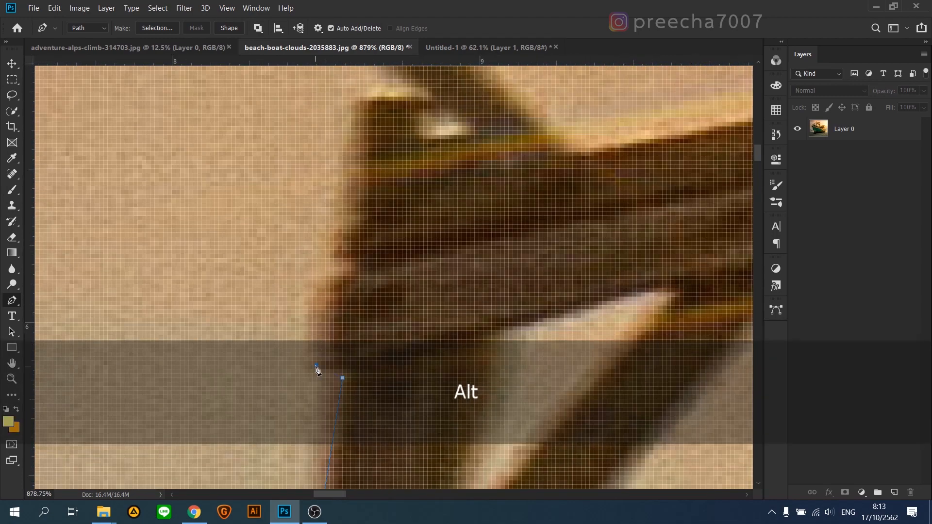
left_click(355, 101)
left_click(411, 97)
left_click(427, 97)
Step: Trace the path around the diagonal pole sticking out from the front corner of the wooden frame
scroll(430, 110, "down", 7)
left_click_drag(432, 115, 474, 380)
left_click(197, 131)
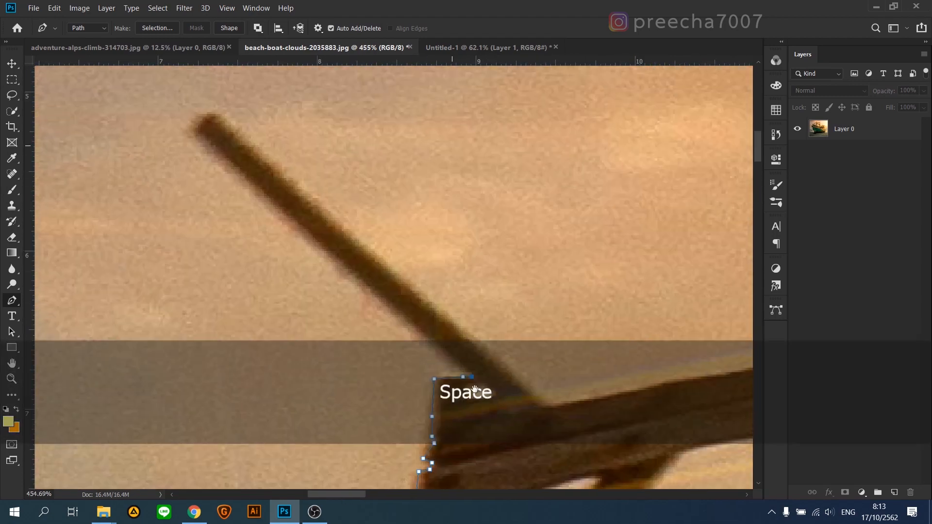
left_click(216, 115)
left_click(532, 392)
scroll(480, 358, "down", 3)
Step: Trace the path along the frame's upper beam to the tall mast and around the mast's outline
left_click_drag(549, 387, 151, 291)
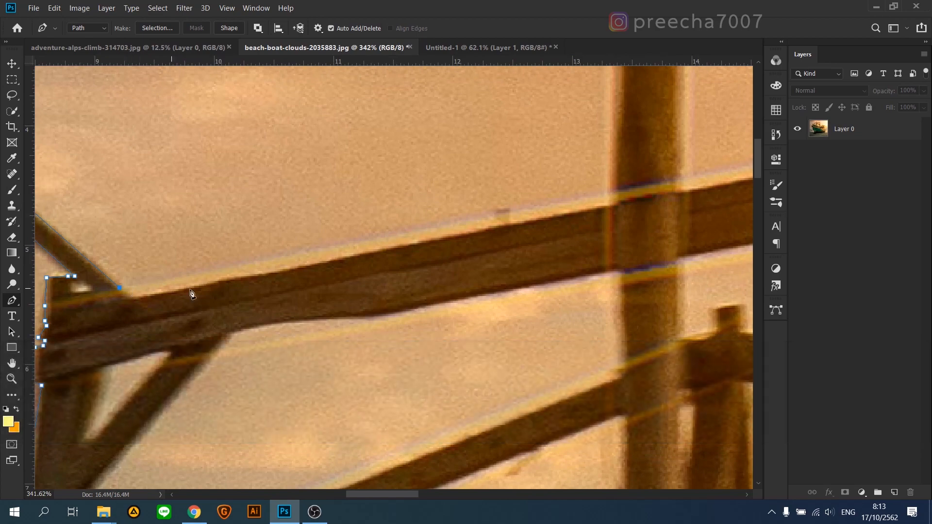
left_click(608, 211)
scroll(607, 212, "down", 6)
left_click_drag(608, 212, 440, 402)
left_click(444, 203)
left_click_drag(473, 197, 477, 199)
scroll(474, 194, "up", 11)
left_click_drag(491, 265, 485, 99)
scroll(493, 282, "down", 6)
left_click(482, 370)
Step: Continue the path along the upper beam behind the mast and around the post tops at its rear end
left_click_drag(674, 318, 383, 339)
left_click_drag(724, 306, 391, 330)
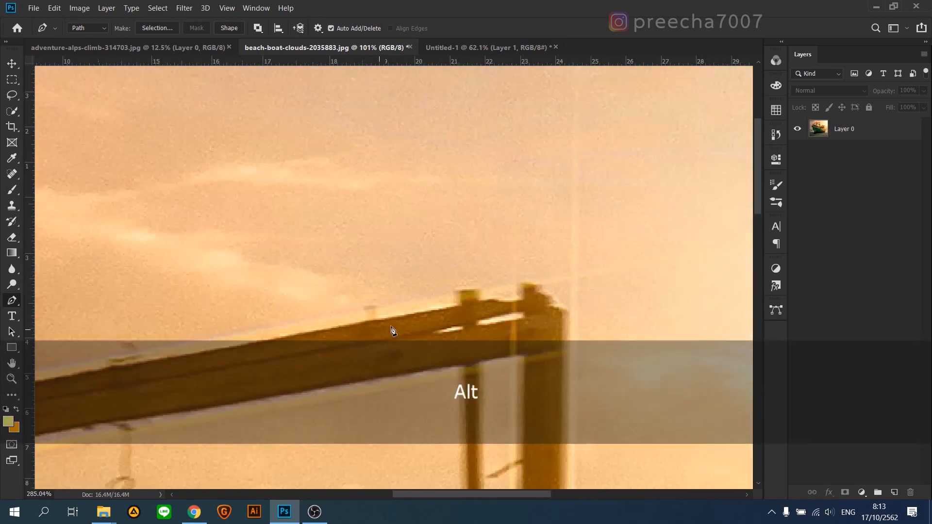
scroll(392, 330, "up", 4)
left_click(478, 300)
left_click(473, 273)
left_click(578, 263)
left_click(603, 263)
left_click(649, 303)
Step: Trace the path down the rear post and along the outer edge of the hanging wood piece
scroll(648, 304, "down", 5)
left_click_drag(631, 316, 553, 82)
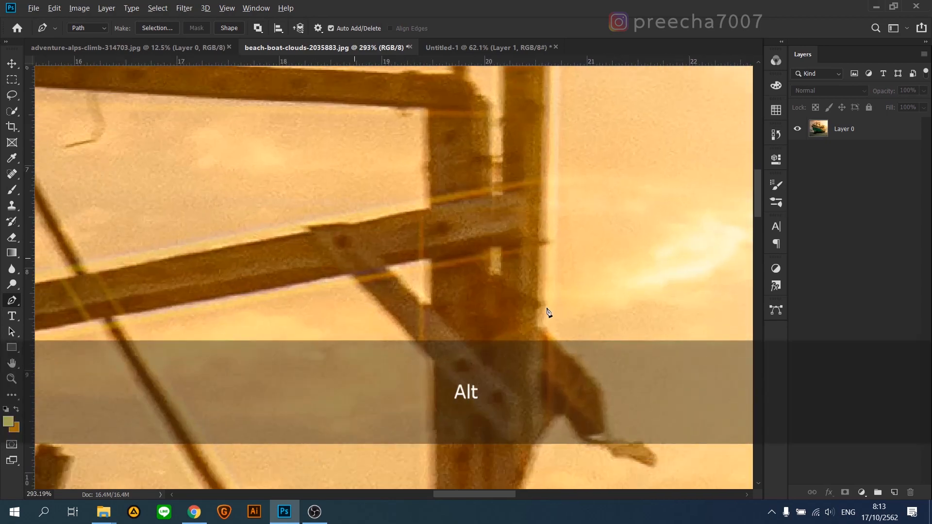
scroll(547, 312, "up", 5)
left_click(539, 329)
scroll(547, 257, "down", 5)
scroll(517, 250, "up", 6)
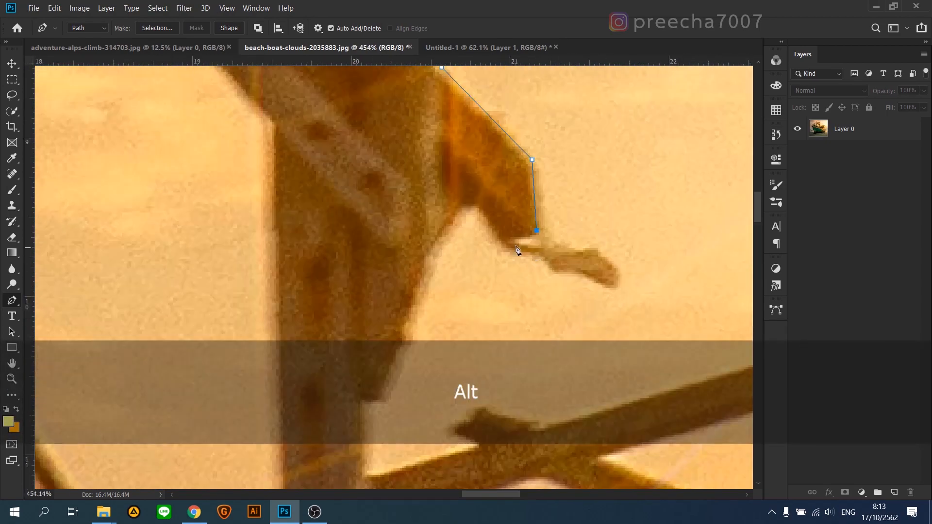
Step: Trace the path from the foot of the rear post along the slanted beam and around its small stub
left_click_drag(399, 394, 506, 143)
left_click(485, 148)
left_click(472, 150)
left_click(474, 225)
left_click(586, 195)
left_click(560, 176)
left_click(584, 157)
left_click(645, 177)
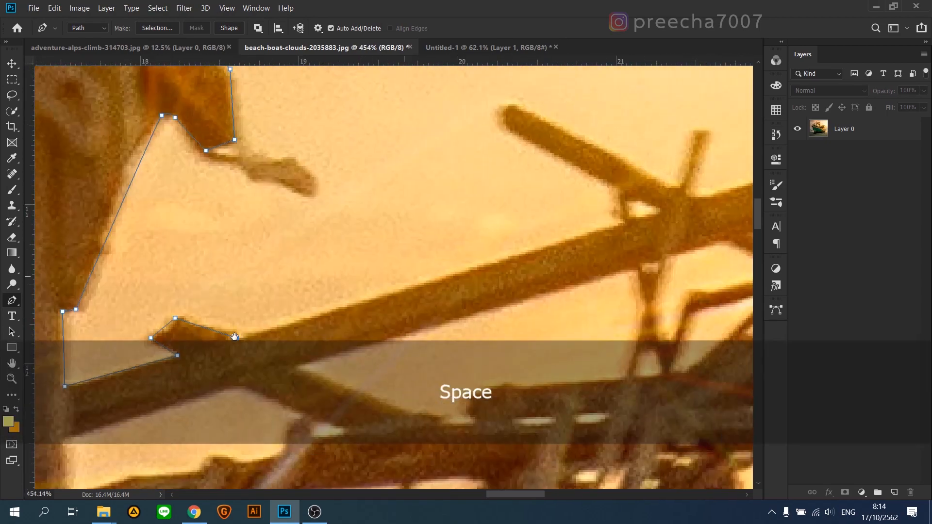
Step: Trace the path around the thin upright stick and along the slanted beam towards the cabin-roof timbers
left_click(670, 142)
left_click(680, 140)
left_click(667, 206)
left_click_drag(659, 205, 208, 357)
left_click(492, 279)
left_click_drag(476, 266, 479, 263)
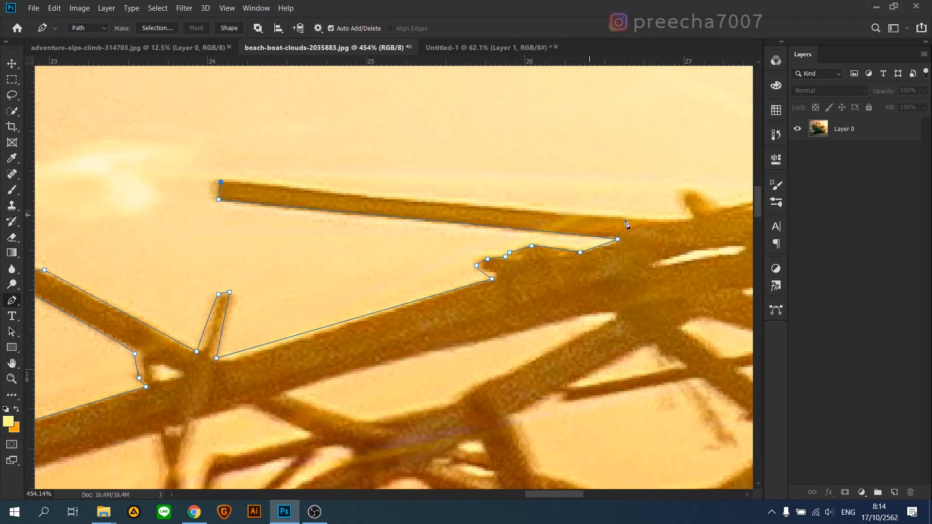
Step: Continue the path along the thin pole's upper edge to the small knob on the cabin-roof timbers
key("ctrl+z")
left_click_drag(485, 208, 505, 210)
left_click(694, 221)
key("ctrl+z")
left_click(694, 222)
left_click(696, 217)
left_click_drag(681, 196, 684, 191)
Step: Trace the path around the knob, over the roof timber tops and around the projecting beam end
left_click_drag(674, 203, 313, 311)
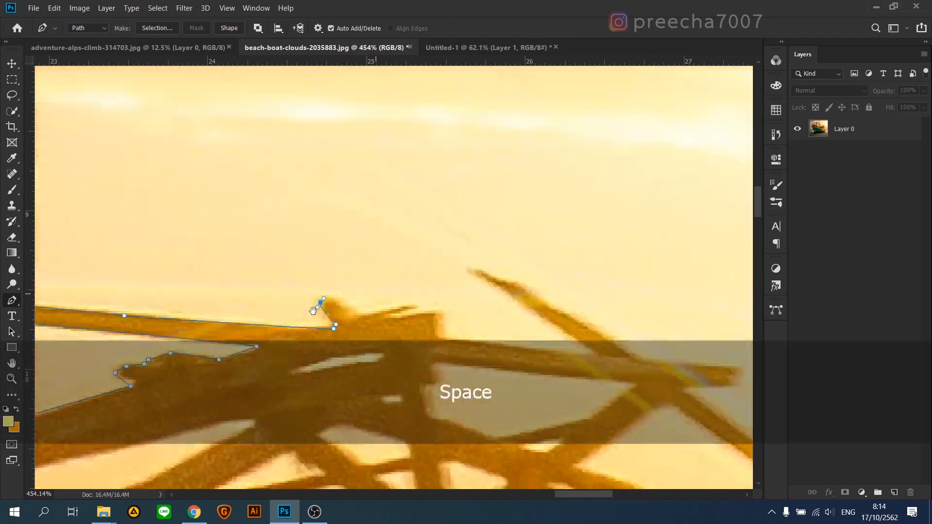
left_click(637, 358)
scroll(544, 243, "down", 8)
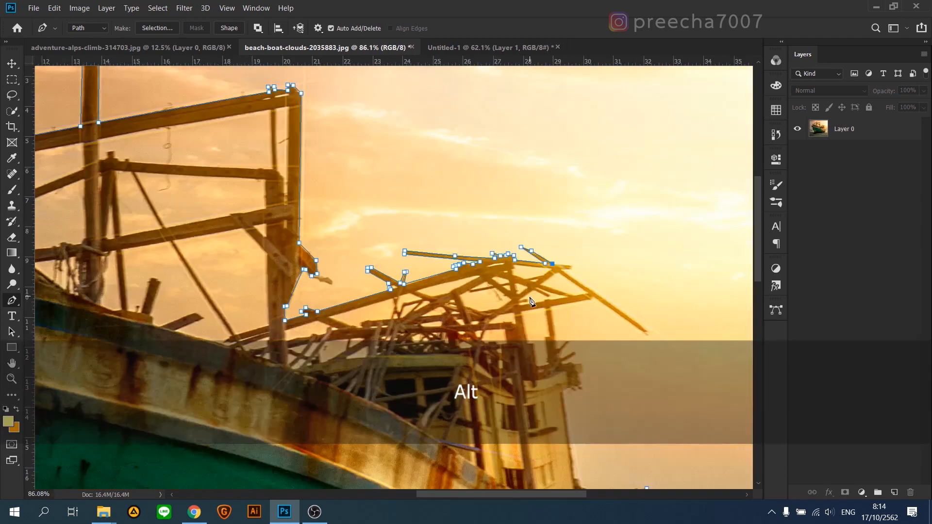
scroll(557, 231, "up", 10)
left_click(561, 272)
left_click(552, 305)
Step: Trace the path down the upper edge of the long slanted stick behind the cabin roof to its tip
left_click_drag(472, 303, 467, 305)
left_click(581, 386)
left_click_drag(547, 353, 154, 112)
scroll(154, 111, "down", 6)
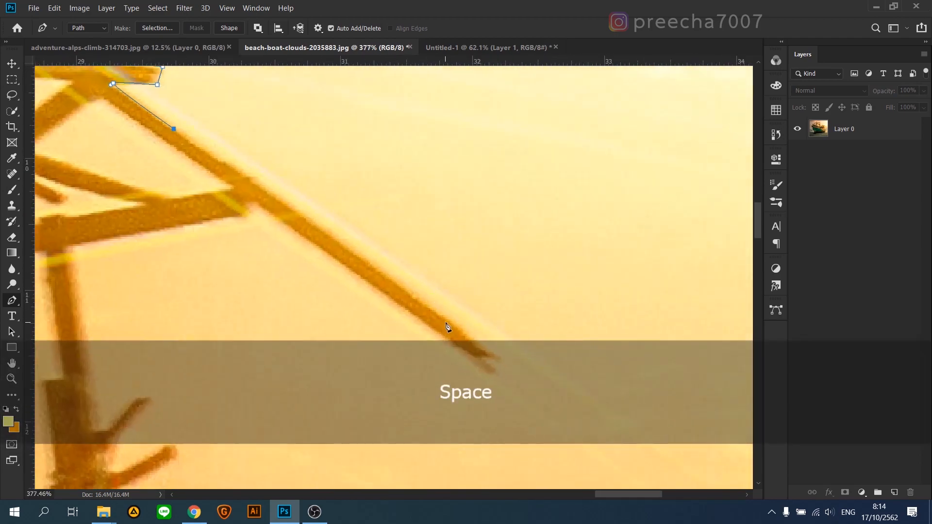
left_click(446, 321)
scroll(472, 348, "up", 5)
left_click(487, 347)
Step: Trace the path back up the slanted stick's underside and along the lower edge of the roof crossbeam
left_click_drag(336, 252, 563, 389)
left_click(387, 264)
left_click(362, 286)
left_click_drag(364, 268, 690, 123)
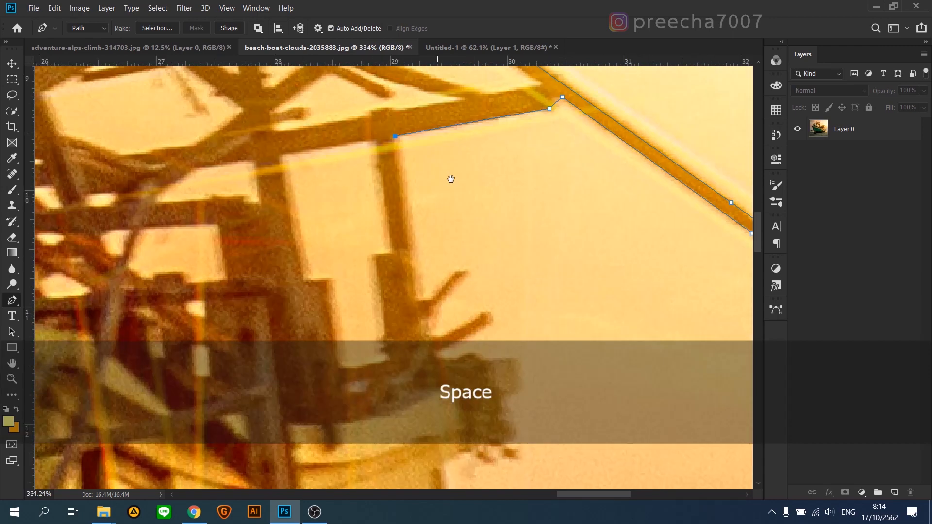
Step: Trace the path down the cabin's rear post and around the first short stick jutting from it
left_click(424, 325)
left_click(431, 323)
left_click(464, 288)
left_click(474, 286)
left_click(480, 290)
left_click(445, 328)
Step: Continue the path from the base of the first short stick along the upper edge of the second one
left_click_drag(432, 368, 522, 253)
left_click(525, 256)
left_click(532, 260)
left_click(540, 261)
left_click(598, 228)
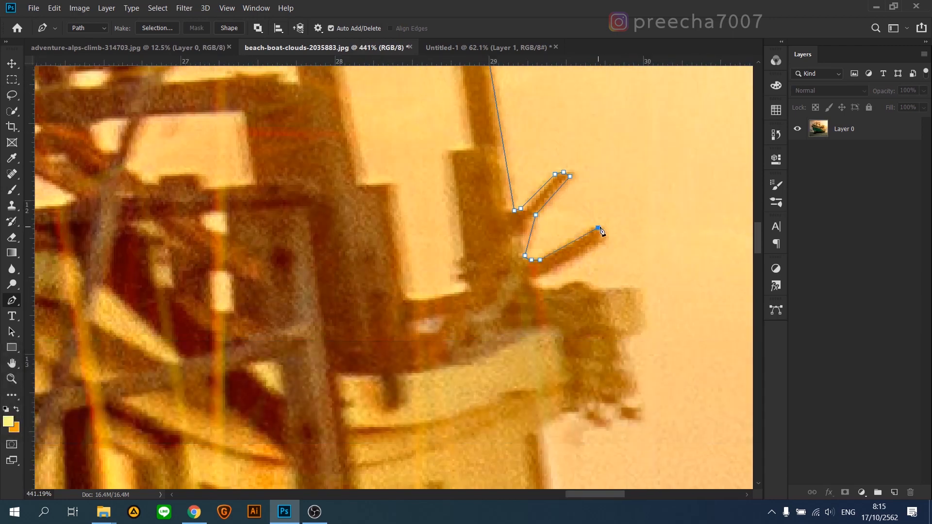
Step: Trace the path around the ragged block at the rear of the cabin roof down to its lower corner
left_click(638, 290)
left_click_drag(643, 318, 599, 250)
left_click(599, 263)
left_click(586, 275)
left_click_drag(595, 340, 605, 269)
left_click(607, 270)
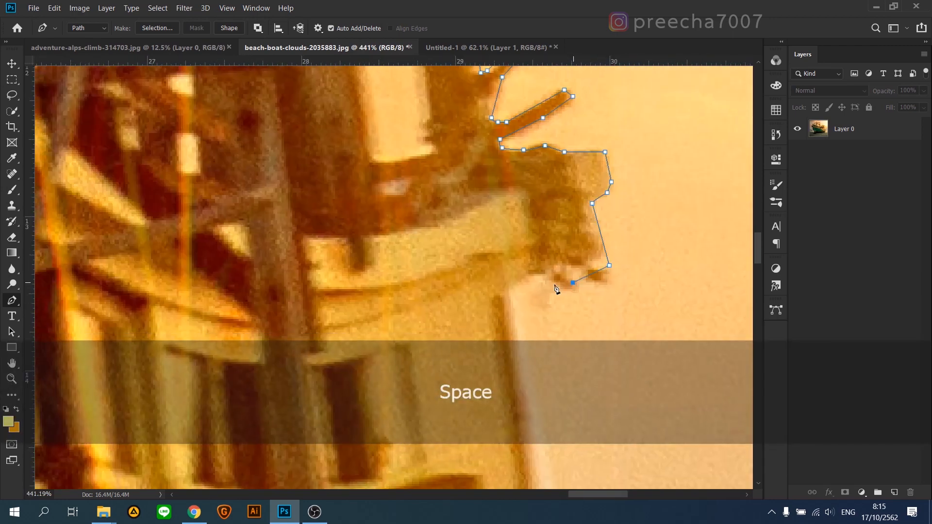
Step: Trace the path down the cabin's rear wall and around the small peg to the deck rail
scroll(534, 282, "down", 6)
scroll(486, 340, "up", 5)
scroll(509, 362, "up", 3)
left_click(447, 204)
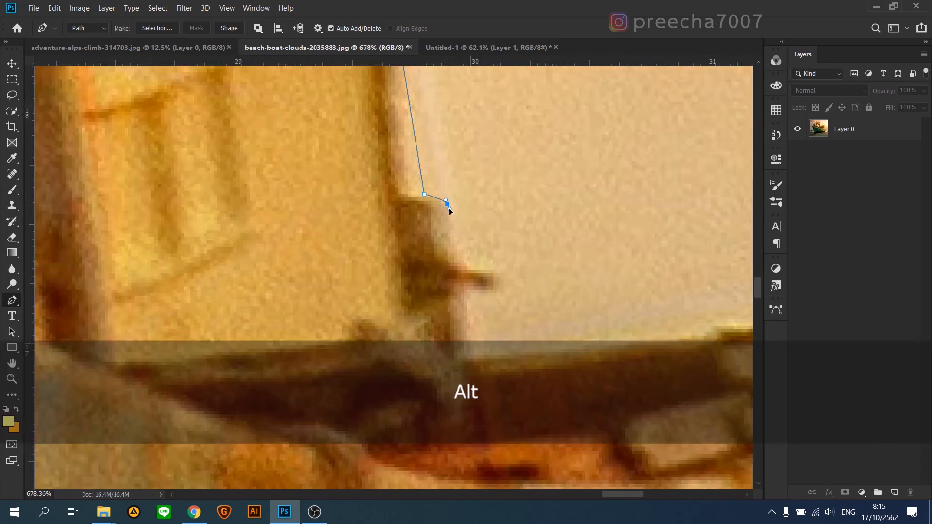
left_click(461, 290)
left_click(470, 355)
Step: Trace the path along the top of the deck rail to the small raised piece near the stern
left_click_drag(688, 340, 328, 258)
left_click(341, 253)
left_click(350, 246)
left_click(377, 247)
left_click(456, 246)
left_click(479, 226)
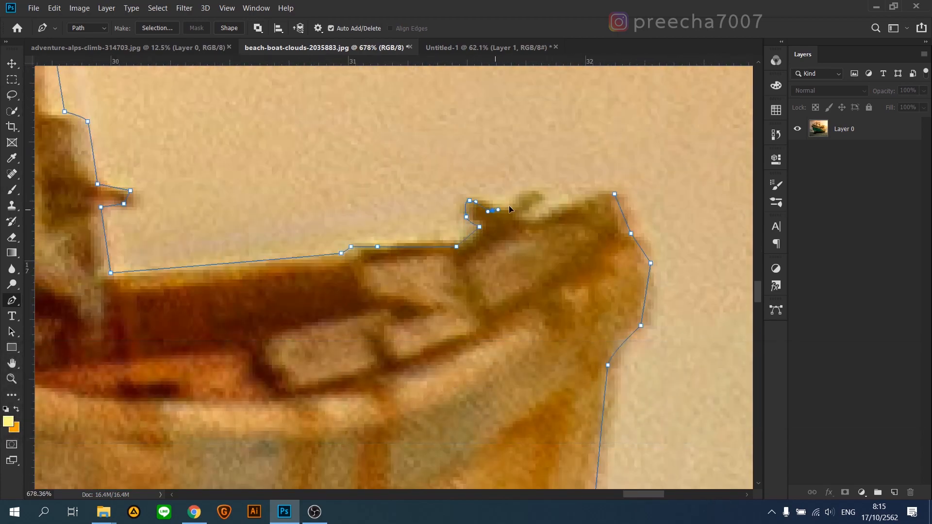
Step: Close the path at the stern tip and convert it into a selection
scroll(567, 215, "down", 3)
scroll(597, 210, "up", 5)
scroll(574, 249, "down", 10)
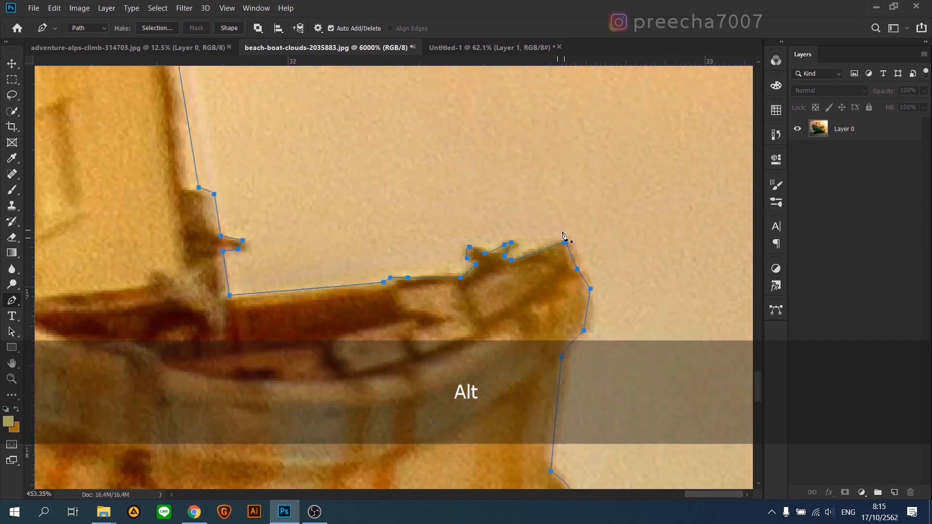
right_click(353, 273)
left_click(388, 315)
left_click(535, 129)
Step: Refine the boat selection in Select and Mask with Smooth 8, Feather 1 px and Shift Edge -14%
key("ctrl+alt+r")
scroll(532, 138, "down", 4)
left_click(844, 130)
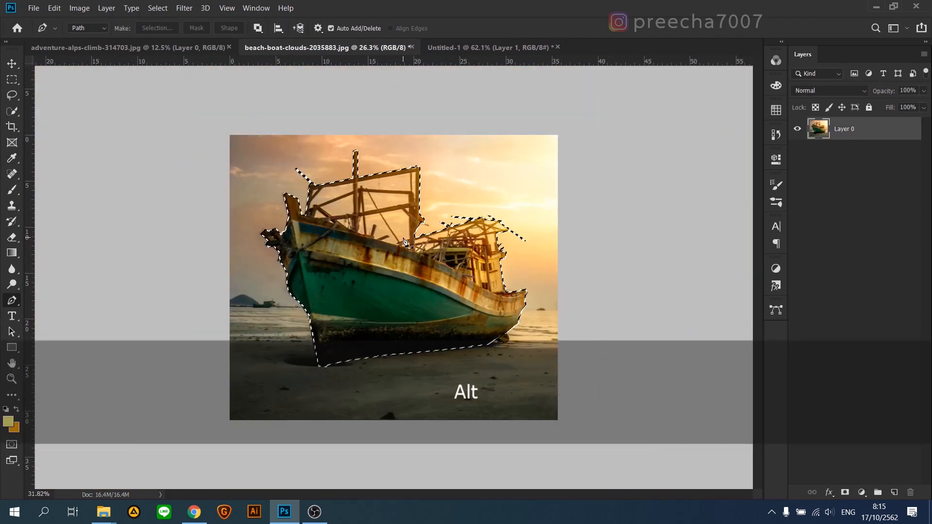
scroll(406, 230, "up", 2)
key("ctrl+alt+r")
left_click_drag(763, 336, 774, 336)
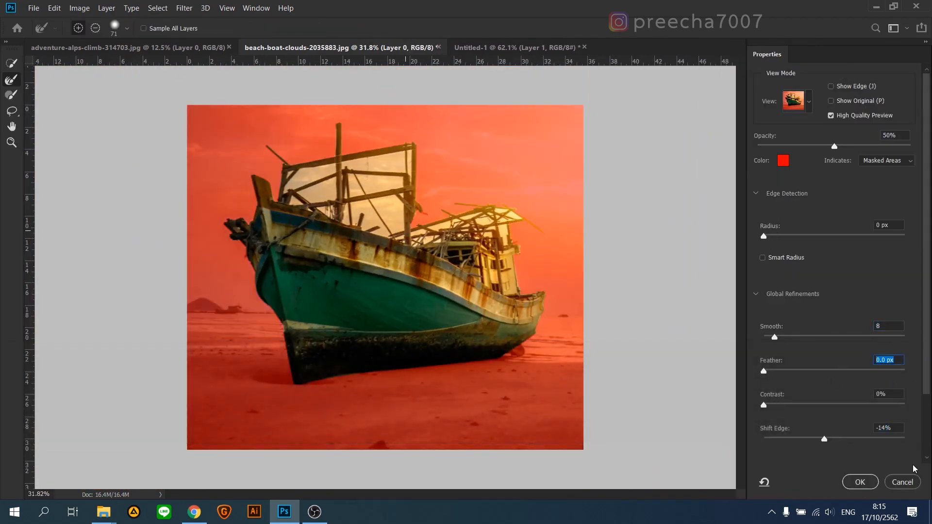
type("1")
left_click(859, 483)
Step: Copy the selected boat to a new layer and hide the original photo layer
key("ctrl+j")
left_click(797, 152)
Step: Select the orange sky left between the boat's timbers with Color Range, sampling it in the front frame and cabin roof
scroll(326, 180, "up", 7)
left_click_drag(326, 179, 231, 154)
scroll(256, 271, "down", 5)
left_click(158, 8)
left_click(179, 120)
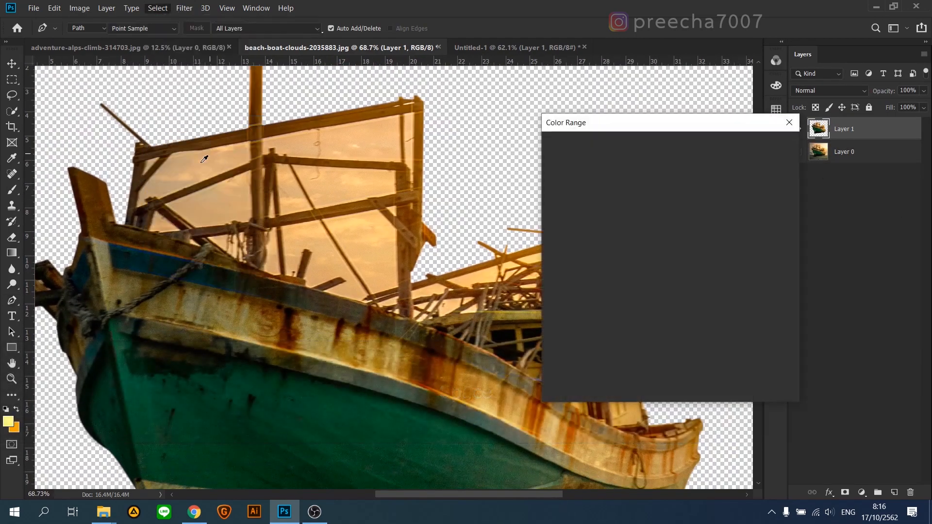
left_click(202, 162)
left_click(335, 200, "shift")
left_click_drag(655, 123, 822, 61)
left_click(541, 262, "shift")
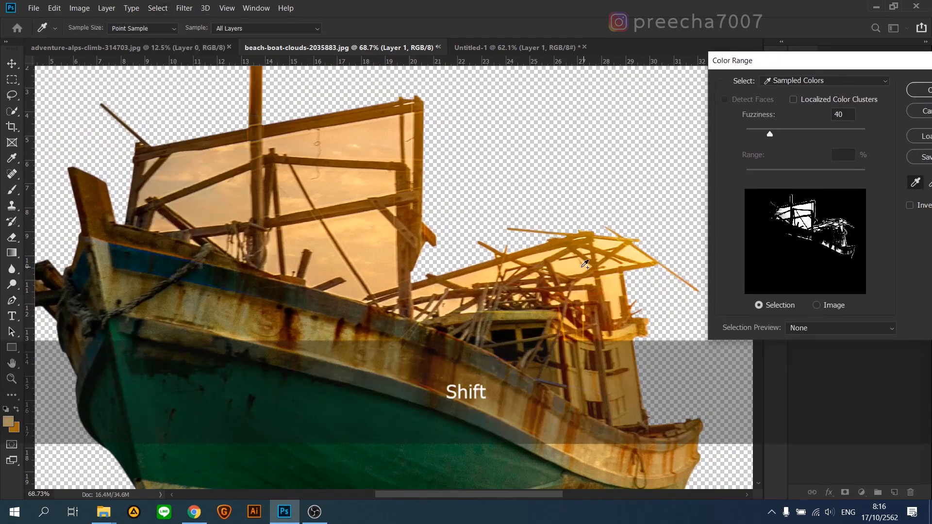
left_click(918, 90)
Step: Restrict the selection to the rigging and cabin with an intersecting Lasso outline and delete the sky inside it
scroll(411, 398, "down", 3)
left_click(12, 95)
left_click_drag(314, 140, 142, 263)
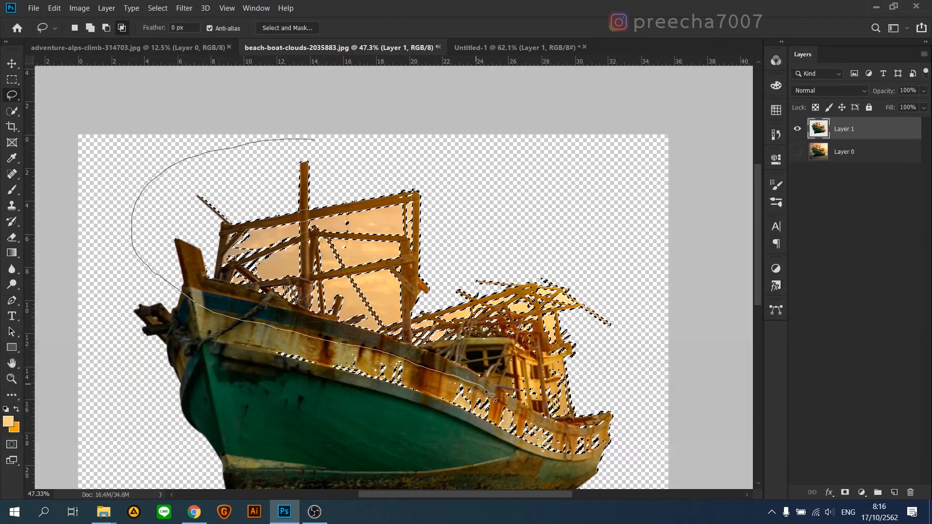
left_click_drag(602, 181, 330, 139)
scroll(349, 257, "up", 3)
key("Delete")
key("ctrl+d")
Step: Outline the sky residue between the front post, top beam, slanted beam and mast with the Polygonal Lasso and delete it
scroll(170, 235, "up", 17)
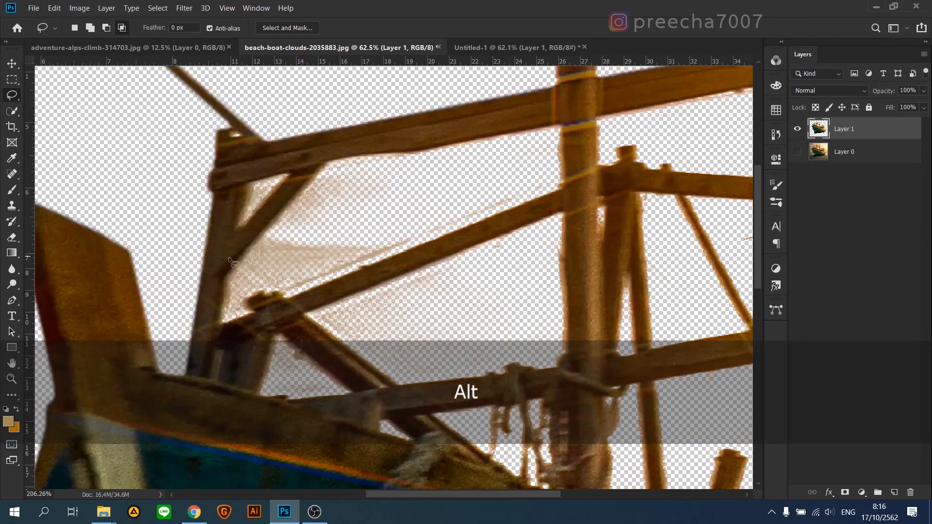
key("shift+l")
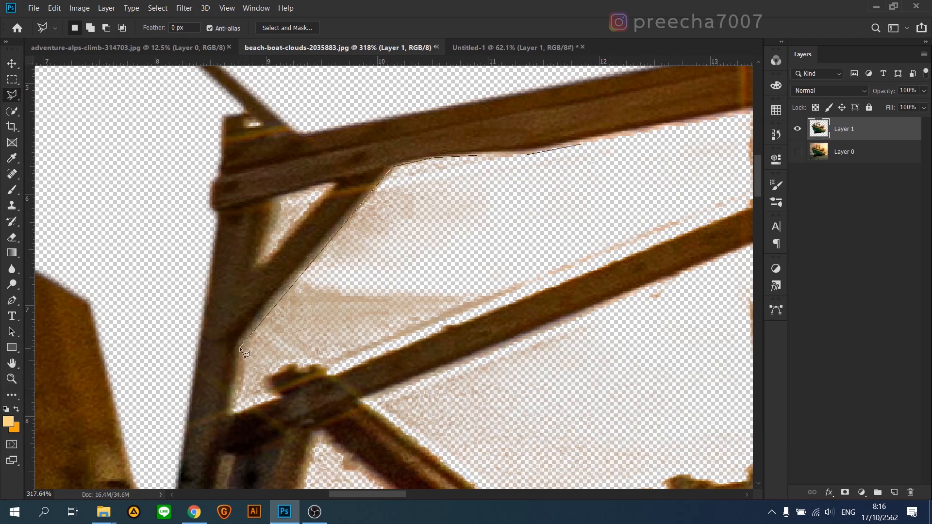
left_click(322, 366)
left_click(328, 375)
left_click(584, 233)
left_click(630, 208)
left_click(632, 113)
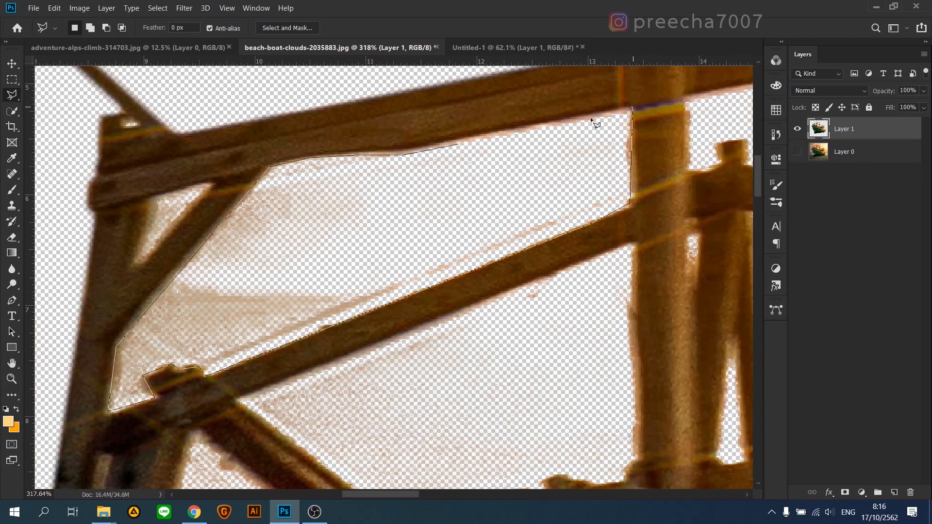
left_click(590, 118)
left_click(457, 149)
Step: Add a black (#000000) Solid Color fill layer and place it beneath the cut-out boat layer
scroll(457, 203, "down", 5)
scroll(373, 226, "down", 16)
left_click(862, 492)
left_click(879, 283)
left_click(761, 442)
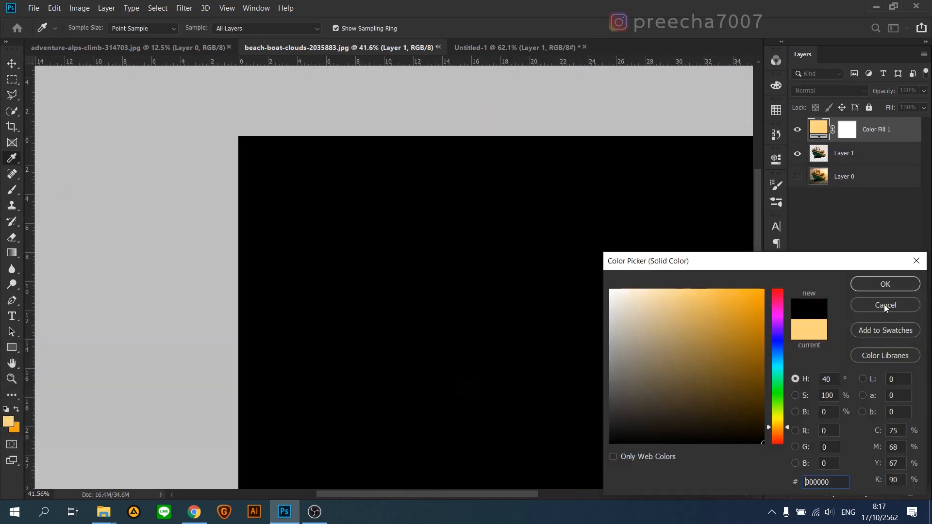
left_click(884, 283)
left_click_drag(887, 129, 886, 162)
Step: Outline the speckled residue below the slanted beam in front of the mast and delete it from the boat layer
scroll(422, 216, "down", 2)
scroll(308, 178, "up", 20)
scroll(513, 149, "down", 5)
left_click(588, 94)
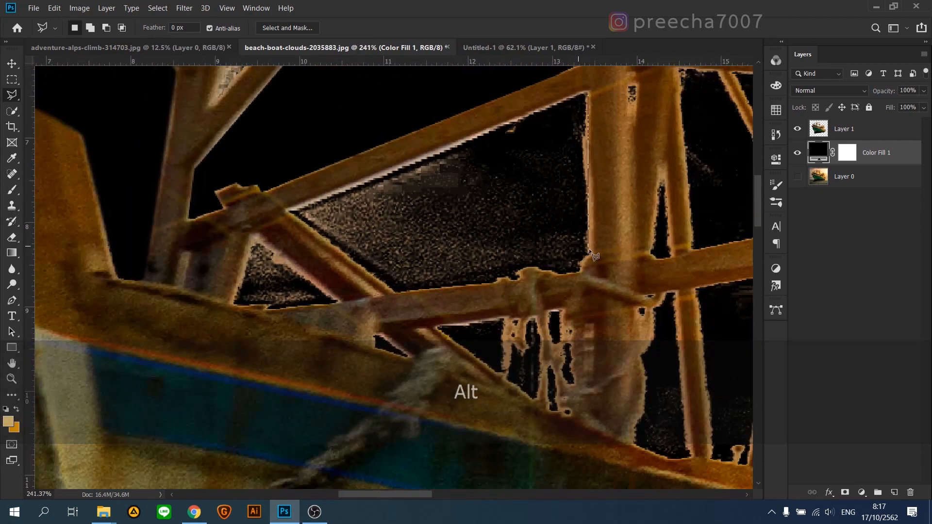
left_click(587, 94)
key("Delete")
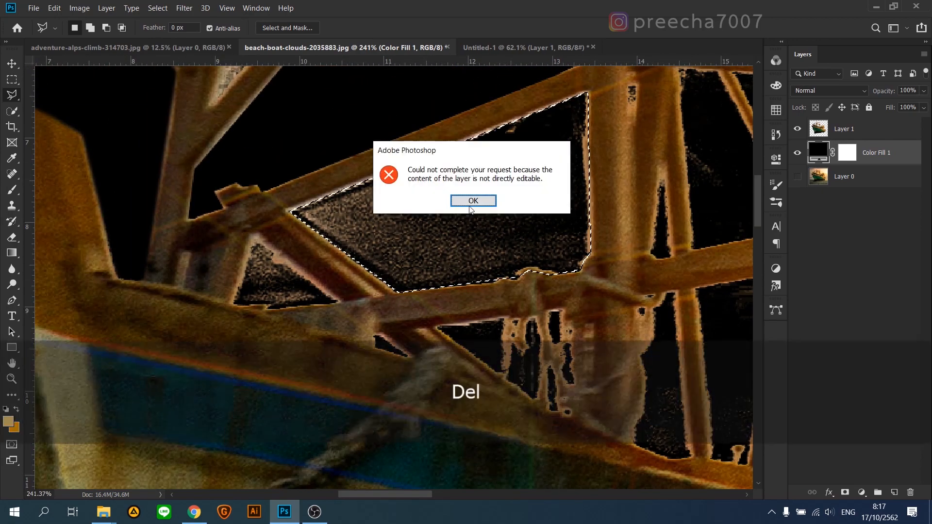
left_click(469, 199)
left_click(847, 129)
key("Delete")
Step: Outline the small triangle of residue under the front diagonal brace, delete it and deselect
left_click(233, 307)
left_click(342, 303)
left_click(249, 237)
key("Delete")
key("ctrl+d")
Step: Erase the remaining sky specks and fringes around the timbers, ropes and cabin with the Eraser
scroll(347, 298, "down", 6)
left_click_drag(597, 126, 294, 158)
key("e")
left_click_drag(255, 206, 145, 213)
mouse_move(400, 263)
left_mouse_down()
mouse_move(312, 438)
mouse_move(243, 437)
left_mouse_up()
left_click_drag(327, 188, 445, 195)
mouse_move(728, 456)
left_mouse_down()
mouse_move(526, 297)
mouse_move(335, 53)
left_mouse_up()
left_click_drag(499, 291, 451, 449)
left_click_drag(432, 220, 419, 221)
scroll(461, 216, "up", 10)
left_click_drag(266, 102, 343, 312)
scroll(343, 312, "down", 2)
left_click_drag(330, 437, 339, 352)
left_click_drag(334, 352, 373, 349)
left_click_drag(515, 359, 522, 428)
left_click_drag(583, 145, 640, 184)
scroll(524, 219, "down", 12)
scroll(233, 157, "up", 15)
left_click_drag(301, 196, 286, 203, "alt")
scroll(329, 197, "down", 15)
scroll(423, 298, "up", 4)
Step: Refine a selection of the boat layer's contents in Select and Mask and delete everything outside it
left_click(818, 129, "ctrl")
key("ctrl+alt+r")
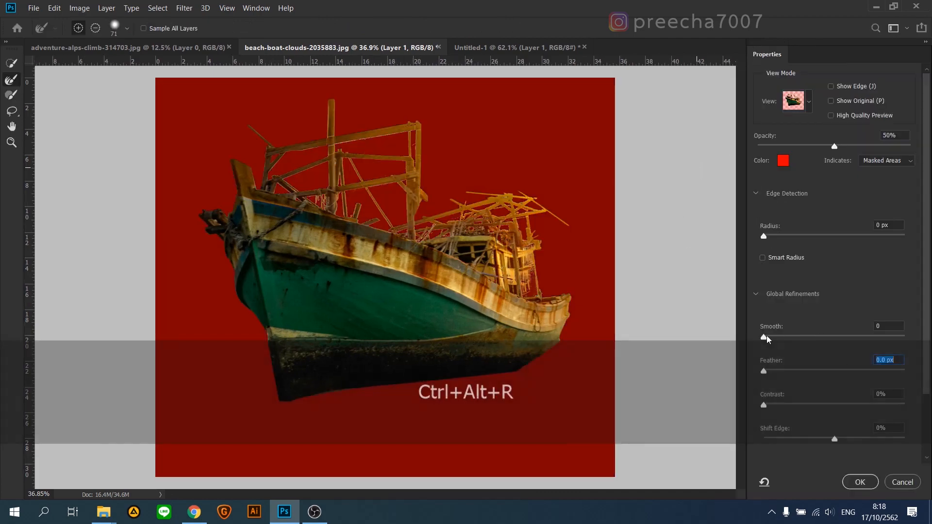
left_click(859, 482)
key("ctrl+shift+i")
key("Delete")
key("ctrl+d")
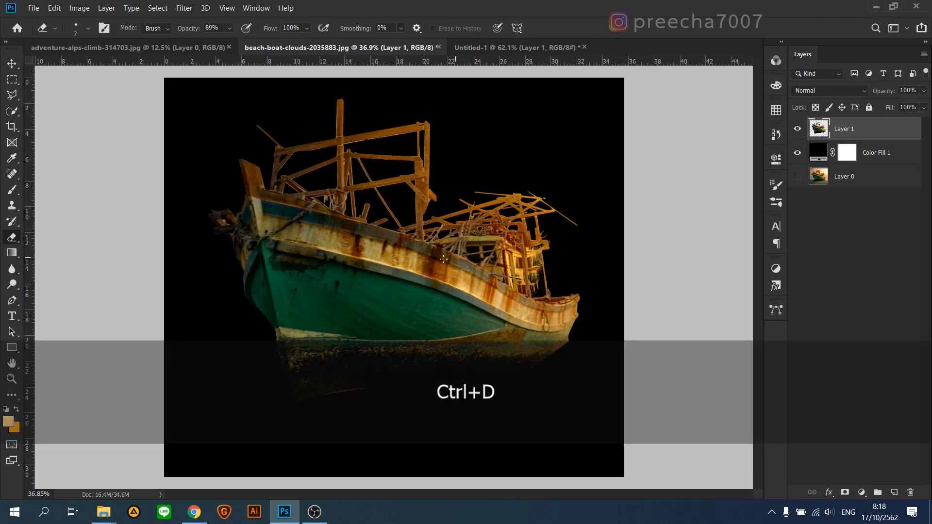
Step: Outline the missing rear wall section of the cabin with the Polygonal Lasso
key("r")
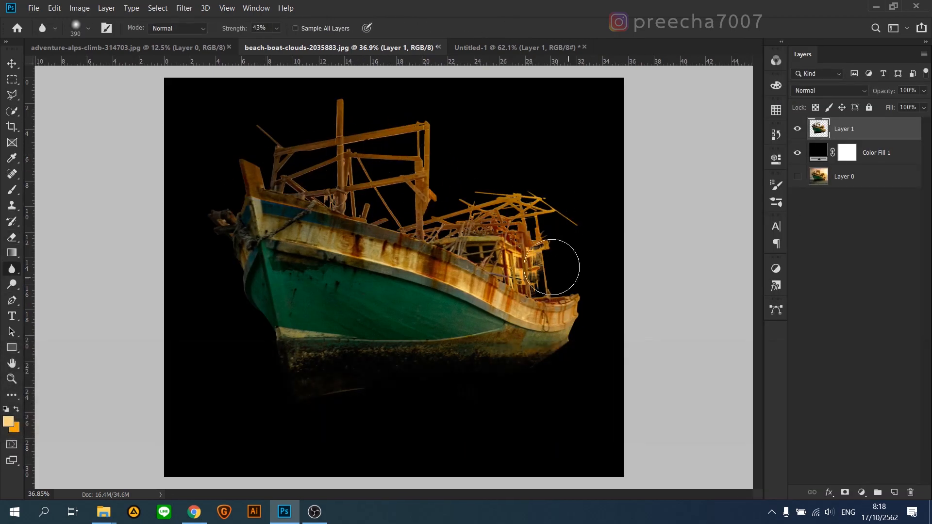
scroll(543, 273, "up", 4)
left_click_drag(542, 272, 438, 242)
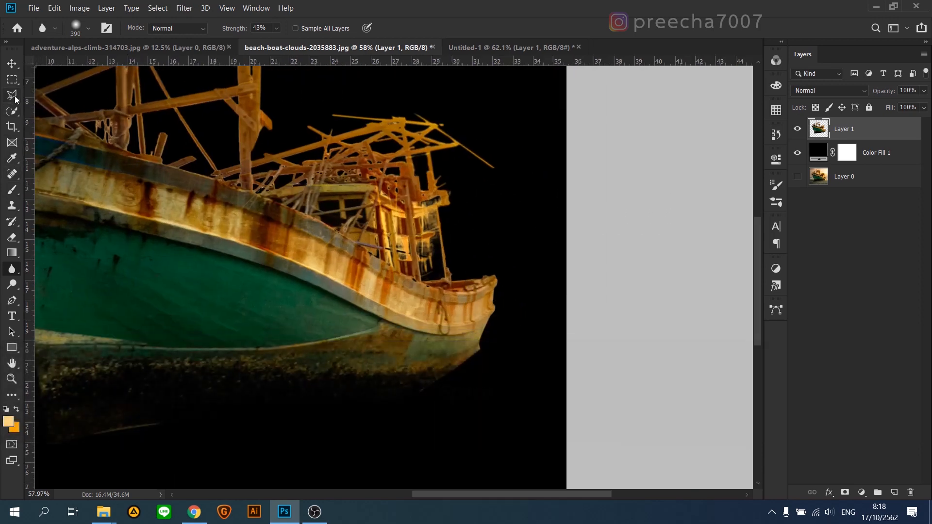
left_click(416, 197)
left_click(437, 203)
Step: Set the foreground colour to #d2911d and fill the cabin-wall selection on a new layer
left_click(8, 421)
left_click(880, 285)
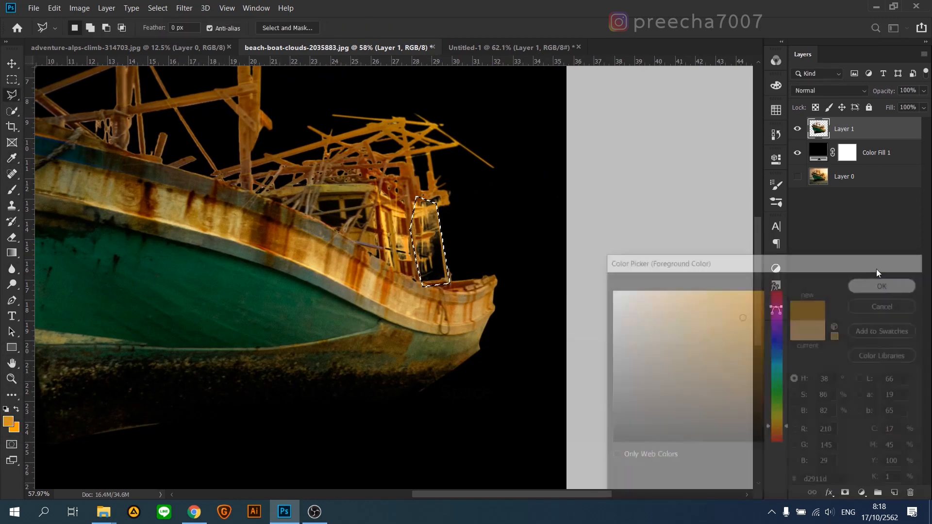
key("alt+BackSpace")
Step: Move the cabin-wall fill layer directly beneath the boat layer and clear the selection
left_click_drag(854, 128, 855, 169)
key("ctrl+z")
left_click_drag(871, 136, 870, 162)
key("ctrl+d")
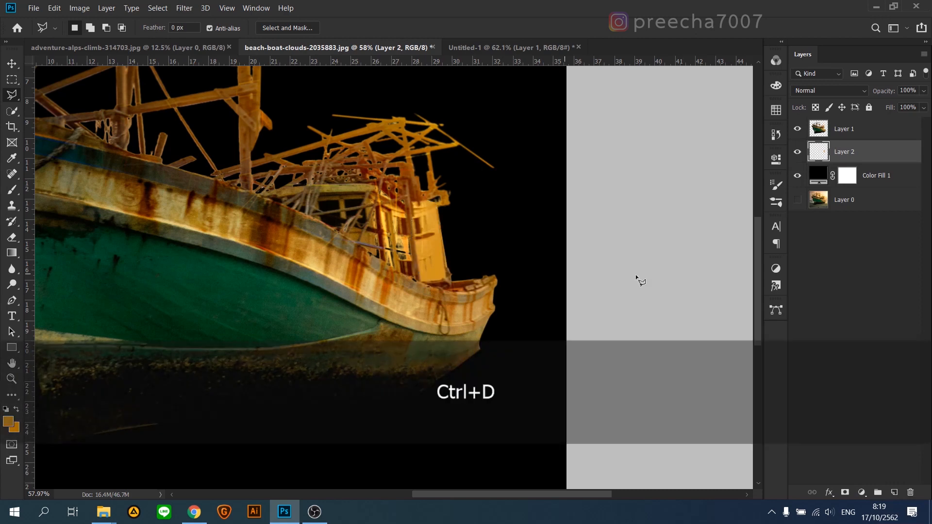
Step: Refill the cabin-wall patch with a darker reddish brown sampled from the cabin and merge it with the boat layer
left_click(818, 152, "ctrl")
left_click(8, 421)
left_click(389, 187)
left_click(861, 285)
left_click(9, 422)
left_click(407, 182)
left_click(883, 283)
key("alt+BackSpace")
key("ctrl+d")
scroll(648, 265, "down", 8)
left_click(861, 136, "ctrl")
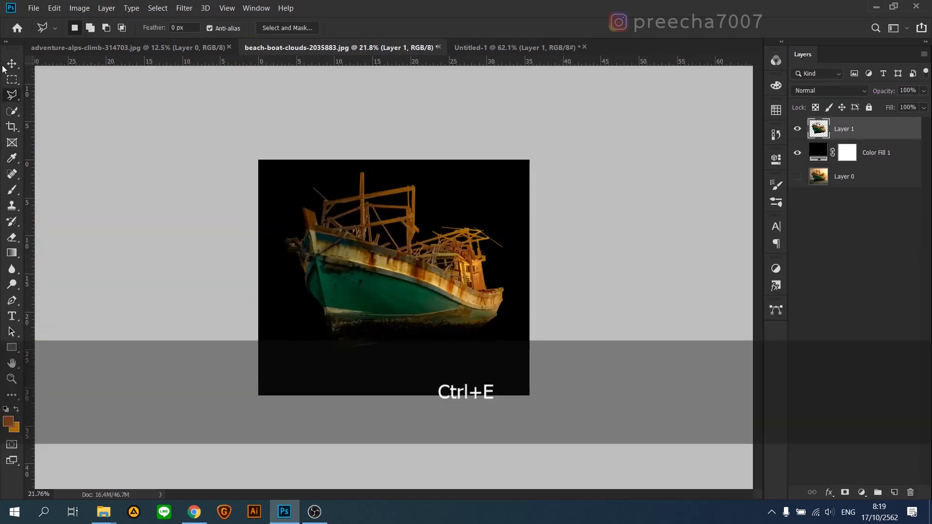
Step: Hide the black Color Fill layer and copy the boat layer into the Untitled-1 mountain-and-clouds document
left_click(797, 153)
left_click_drag(437, 204, 171, 97)
left_click(147, 45)
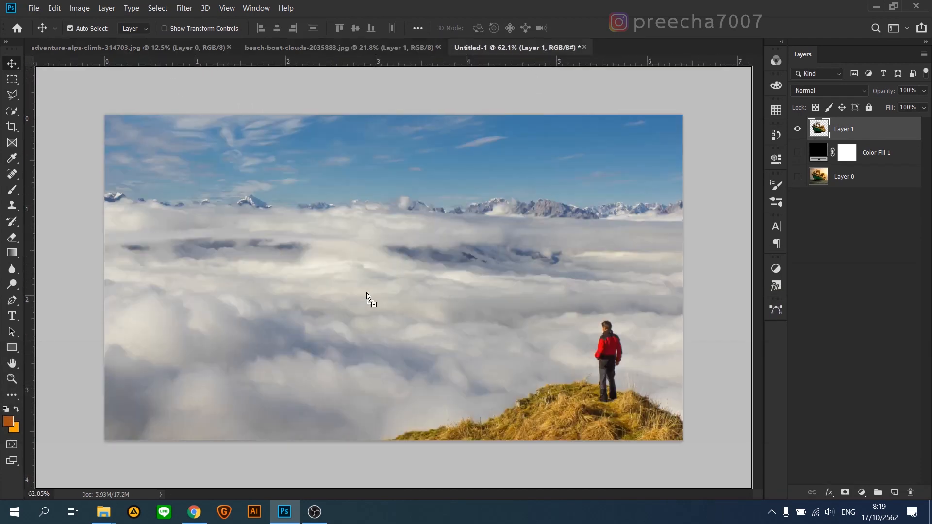
left_click_drag(366, 292, 402, 296)
left_click_drag(366, 323, 336, 228)
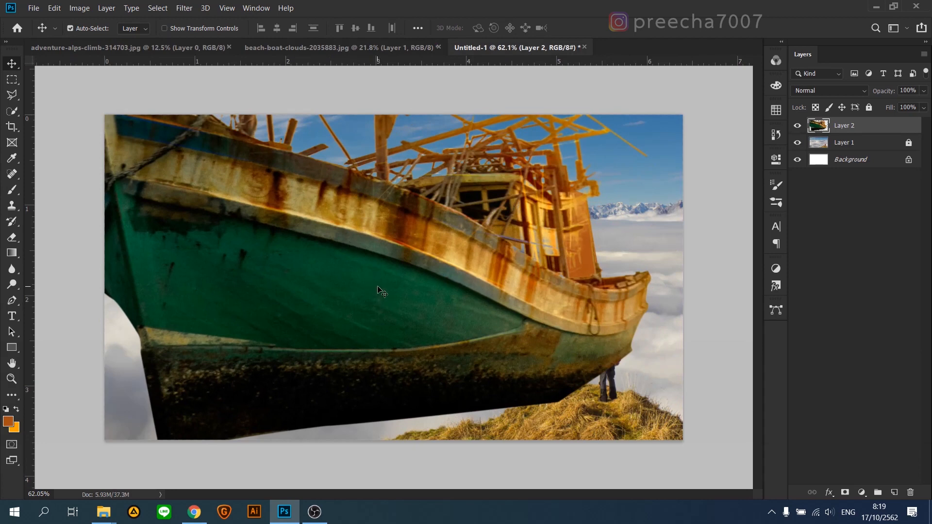
Step: Flip the boat horizontally and scale it to about 56%, floating over the clouds beside the standing man
key("ctrl")
key("ctrl+t")
right_click(373, 242)
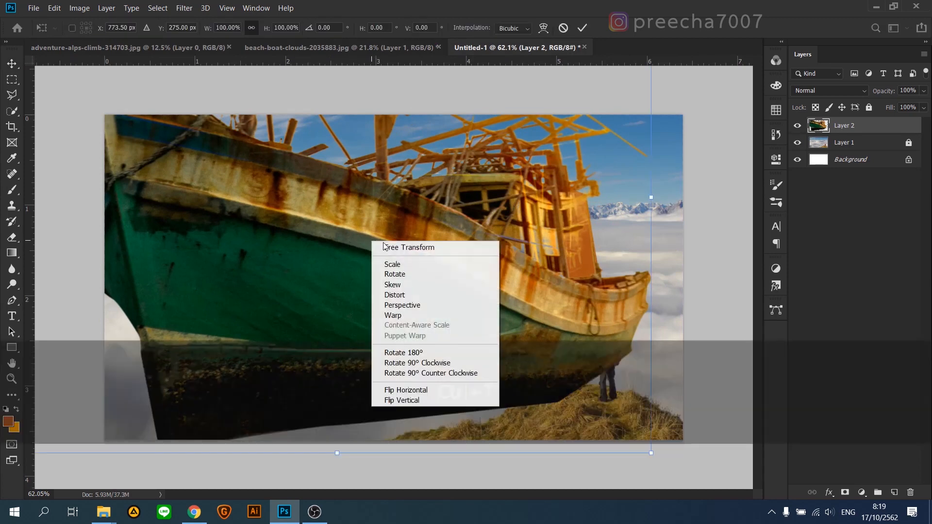
left_click(401, 392)
left_click_drag(651, 454, 354, 262)
left_click_drag(262, 165, 380, 272)
left_click_drag(526, 363, 446, 315)
left_click_drag(323, 238, 333, 261)
left_click_drag(443, 329, 511, 378)
left_click_drag(420, 290, 421, 287)
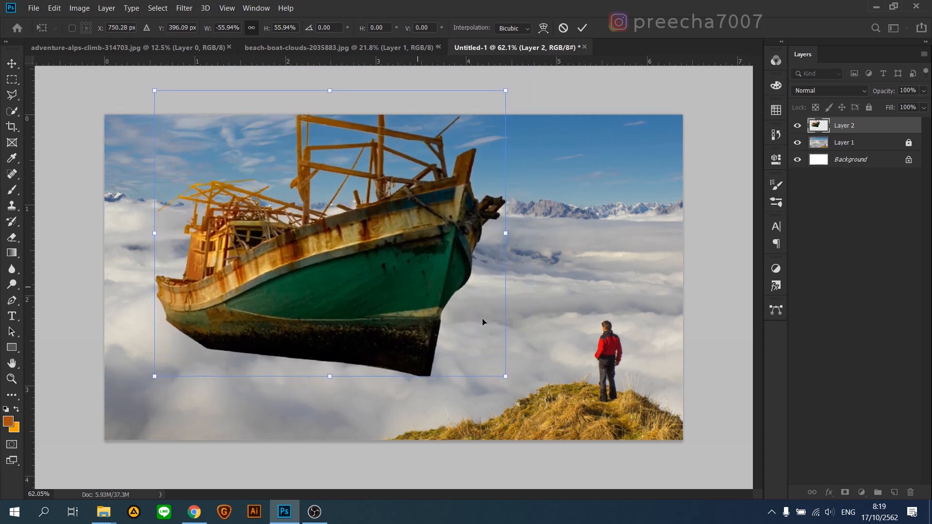
Step: Scale the boat further to about 45% and reposition it over the clouds
left_click_drag(512, 383, 486, 363)
left_click_drag(360, 258, 333, 278)
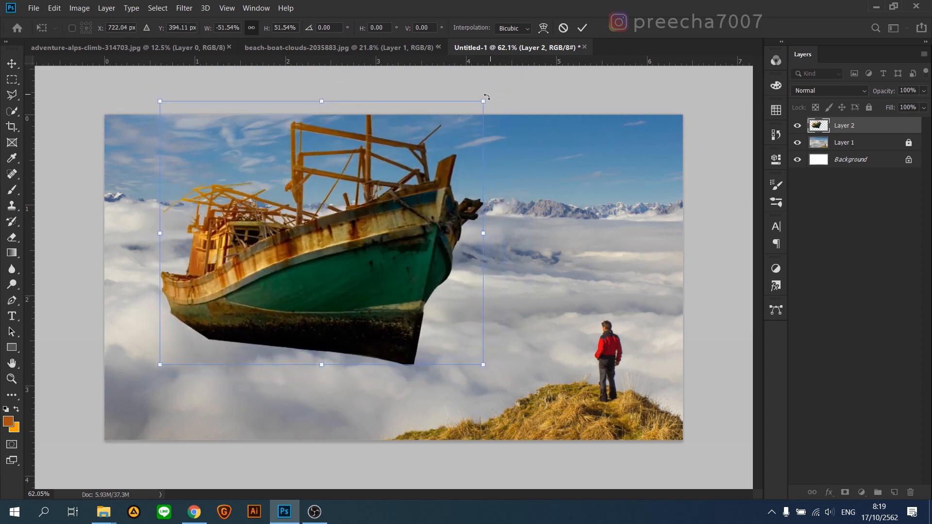
left_click_drag(483, 101, 446, 137)
mouse_move(376, 215)
left_mouse_down()
mouse_move(388, 196)
mouse_move(390, 213)
left_mouse_up()
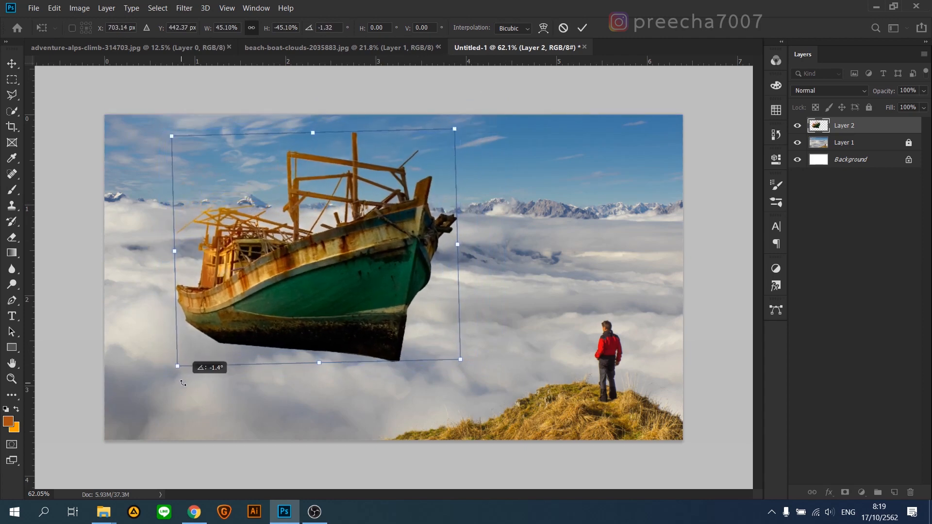
Step: Skew the boat by about 1.78°, rotate it slightly, reposition it above the clouds and apply the transform
right_click(354, 237)
left_click(366, 284)
left_click_drag(176, 255, 174, 246)
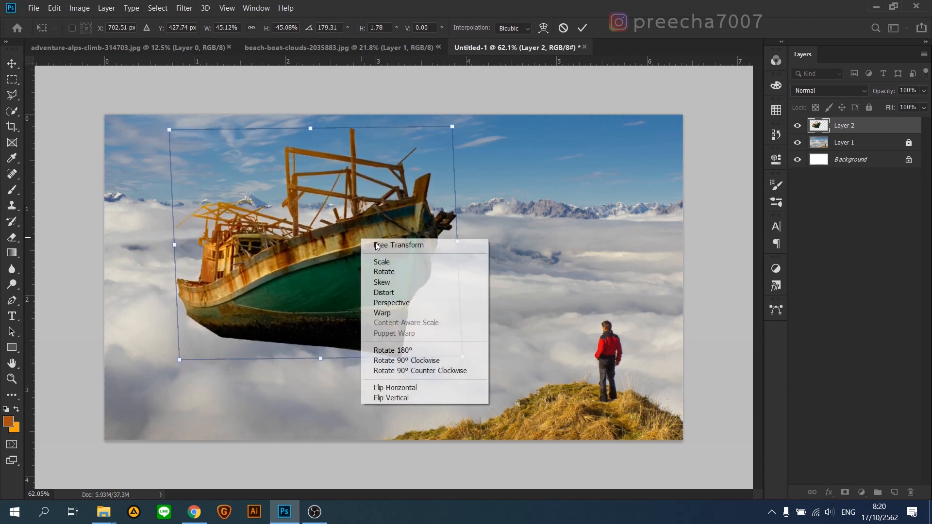
left_click(386, 251)
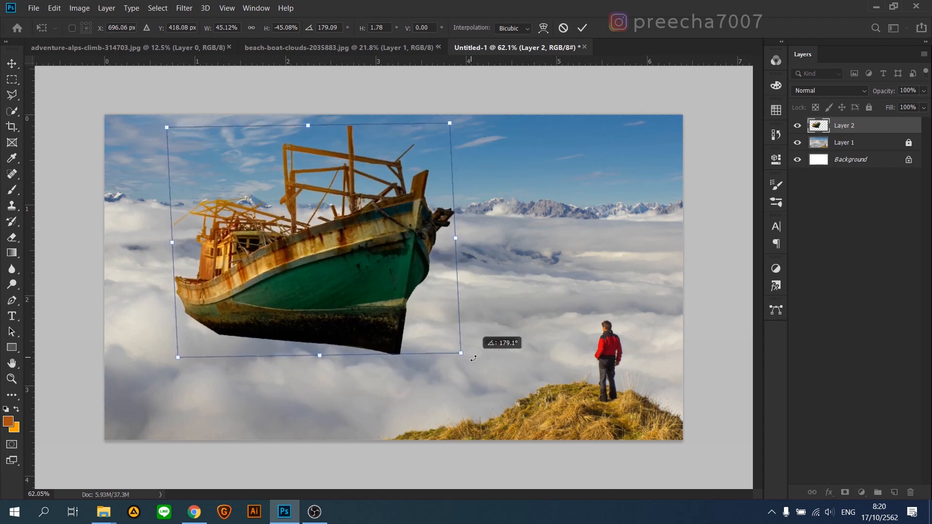
left_click_drag(368, 294, 377, 287)
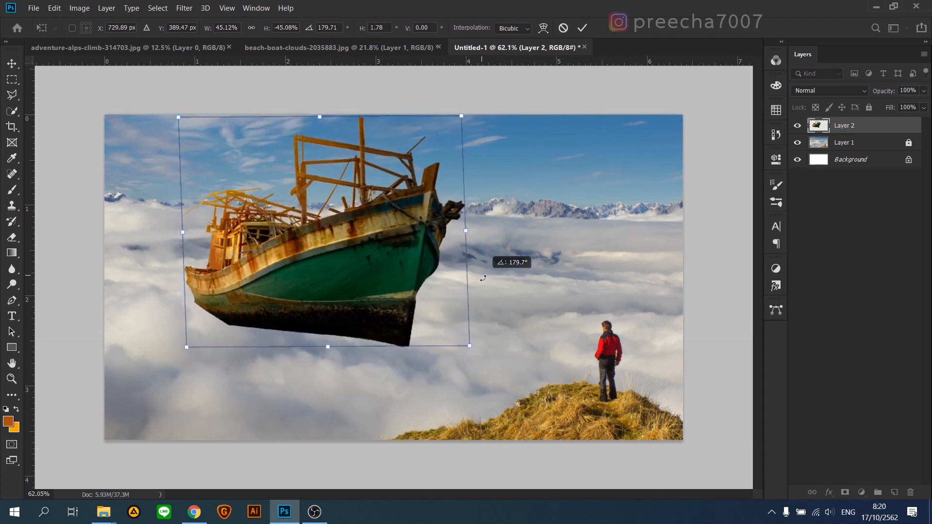
left_click_drag(374, 250, 374, 261)
left_click(582, 28)
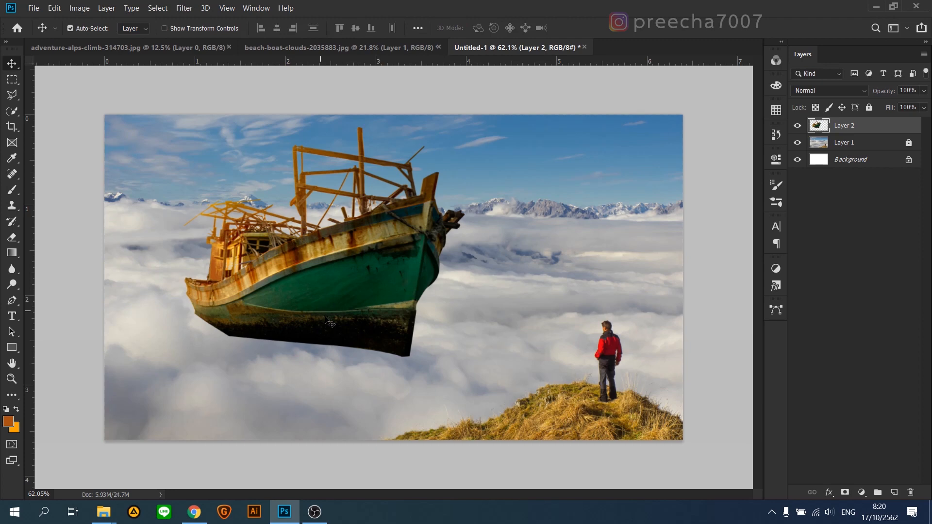
Step: Add a layer mask to the boat layer and choose the cloud2 brush
left_click(845, 492)
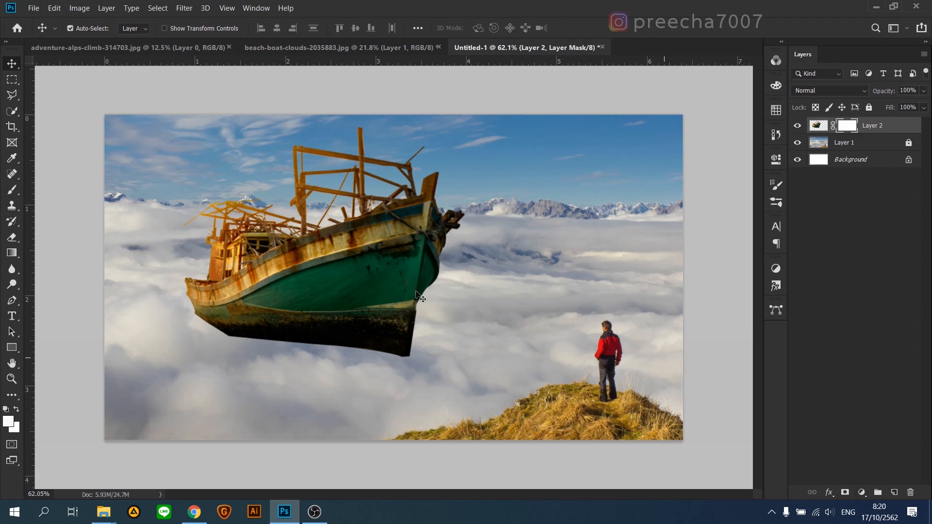
left_click(13, 191)
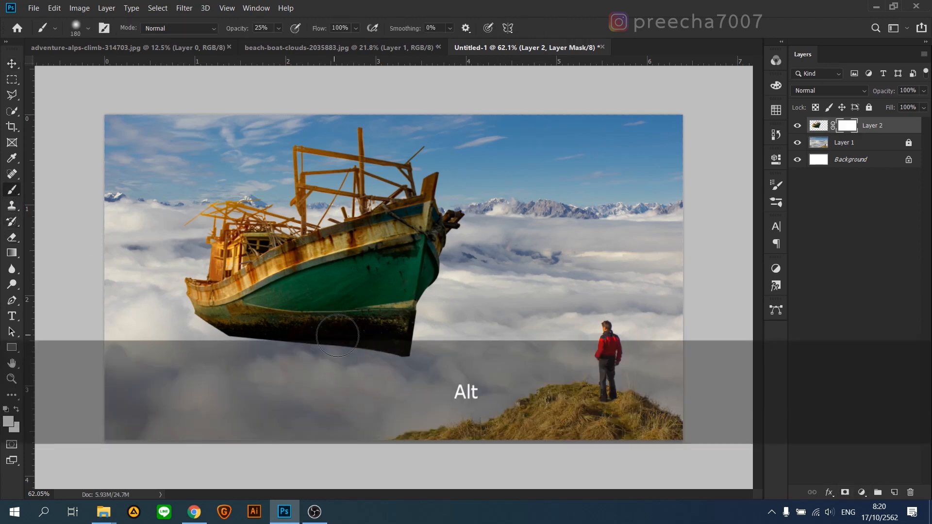
right_click(337, 335)
scroll(422, 437, "down", 10)
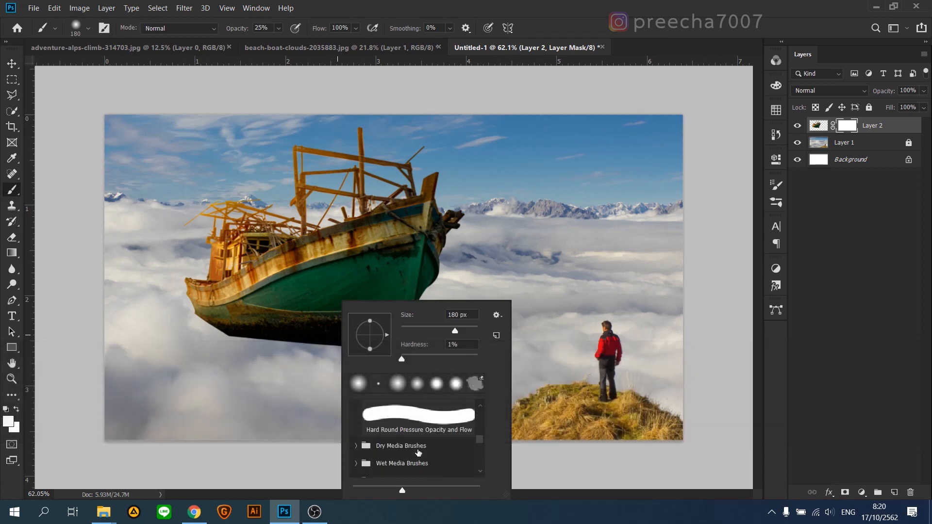
scroll(416, 447, "down", 5)
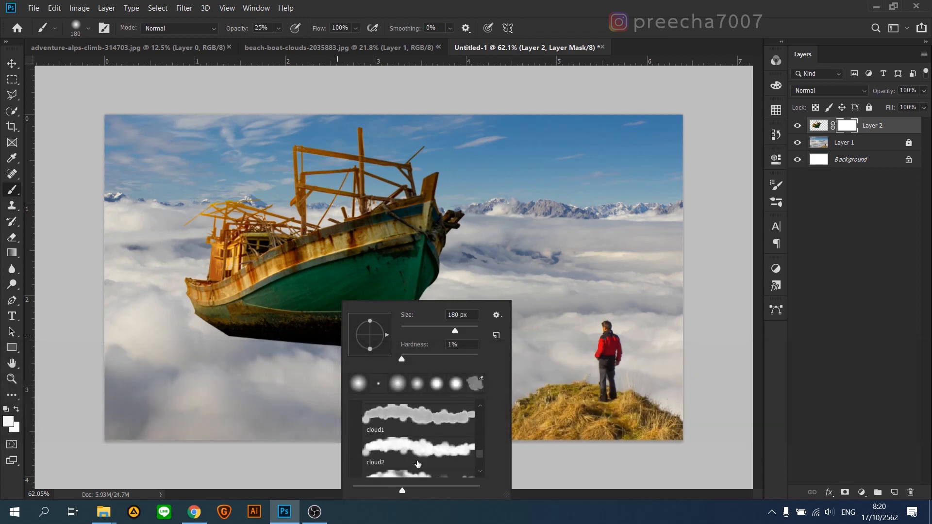
double_click(417, 453)
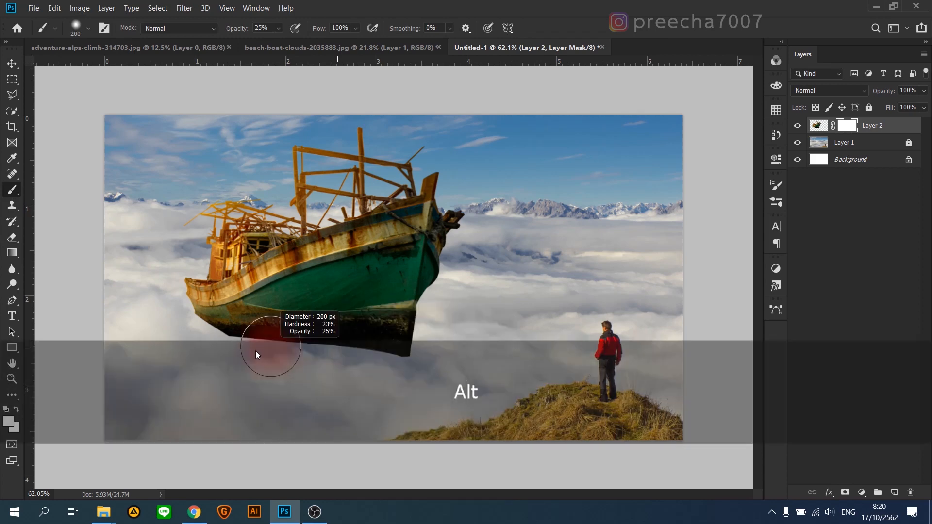
Step: Set the foreground to black and paint the mask along the hull's underside with a large brush at 25% opacity
scroll(310, 357, "up", 3)
left_click_drag(311, 357, 462, 326)
left_click_drag(560, 369, 573, 371)
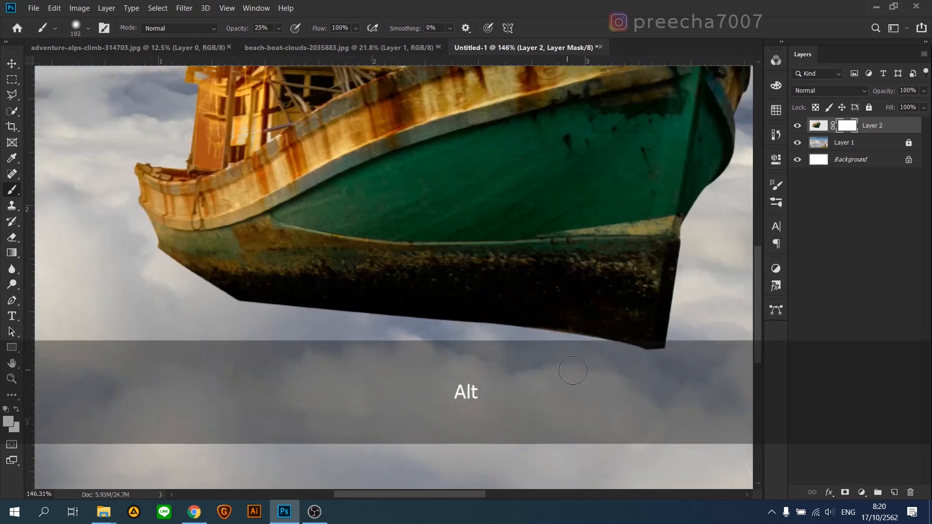
left_click(9, 421)
left_click_drag(731, 414, 789, 450)
left_click(889, 290)
mouse_move(608, 398)
left_mouse_down()
mouse_move(628, 367)
mouse_move(622, 357)
mouse_move(499, 335)
mouse_move(286, 325)
mouse_move(214, 296)
left_mouse_up()
left_click(621, 285)
key("ctrl+z")
left_click_drag(665, 366, 437, 352)
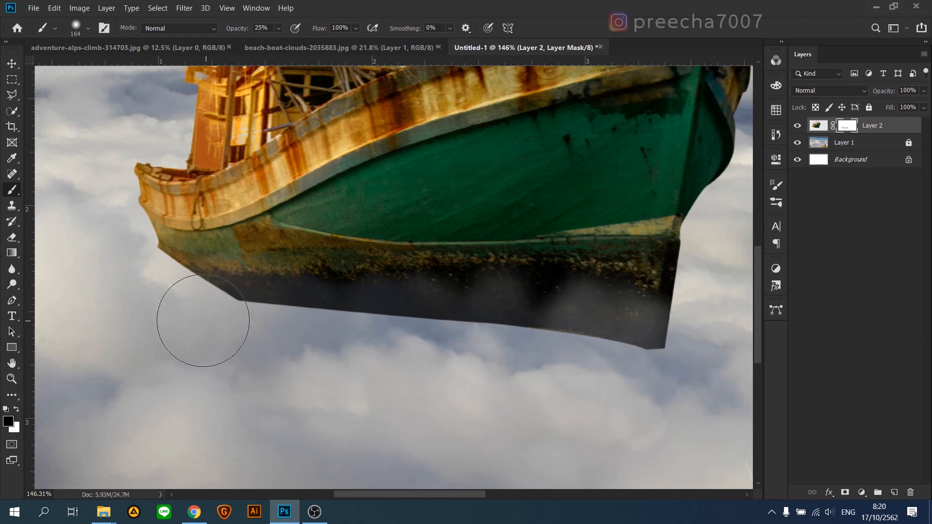
Step: Fade the hull's lower edge on the mask with smaller 28 px and 77 px brush strokes at 25% opacity
left_click_drag(566, 383, 487, 392)
mouse_move(581, 340)
left_mouse_down()
mouse_move(515, 328)
mouse_move(351, 325)
mouse_move(389, 318)
mouse_move(262, 307)
left_mouse_up()
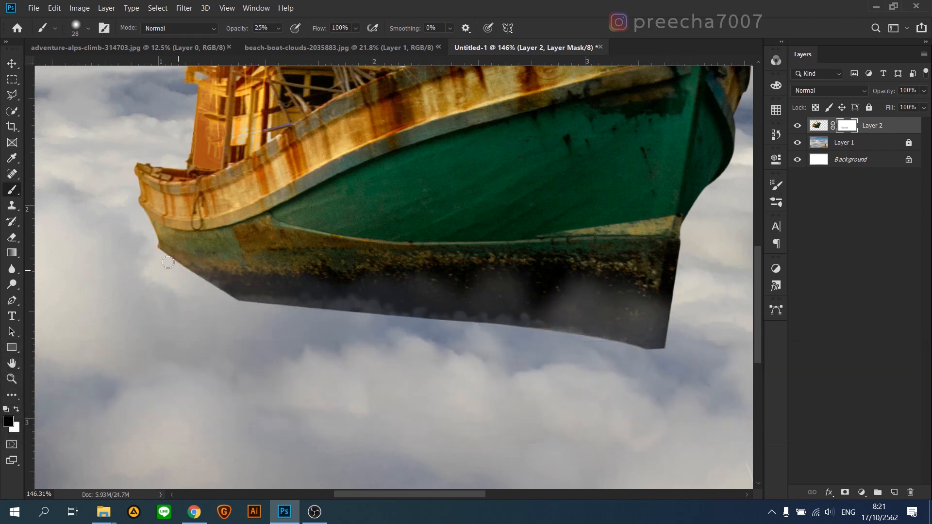
left_click_drag(388, 315, 654, 346)
left_click_drag(574, 387, 603, 387)
mouse_move(653, 352)
left_mouse_down()
mouse_move(276, 312)
mouse_move(212, 285)
left_mouse_up()
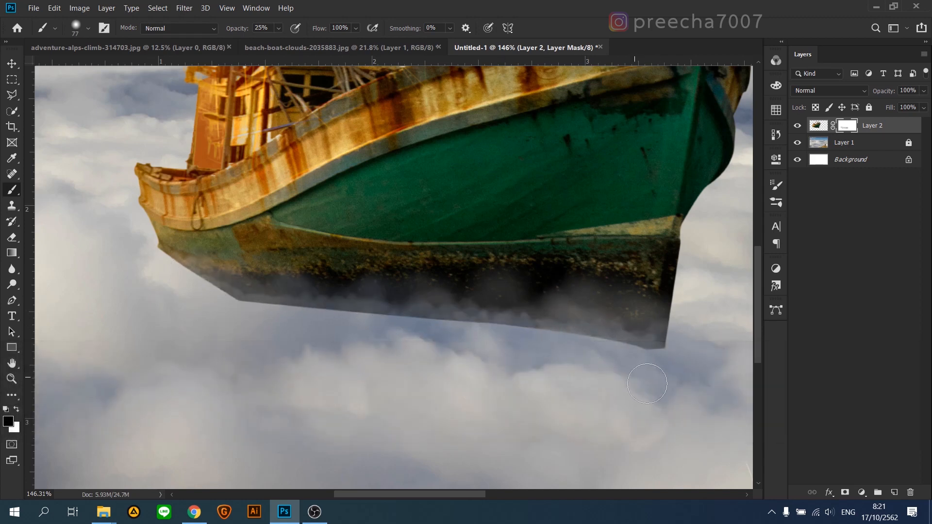
mouse_move(649, 352)
left_mouse_down()
mouse_move(374, 312)
mouse_move(158, 248)
left_mouse_up()
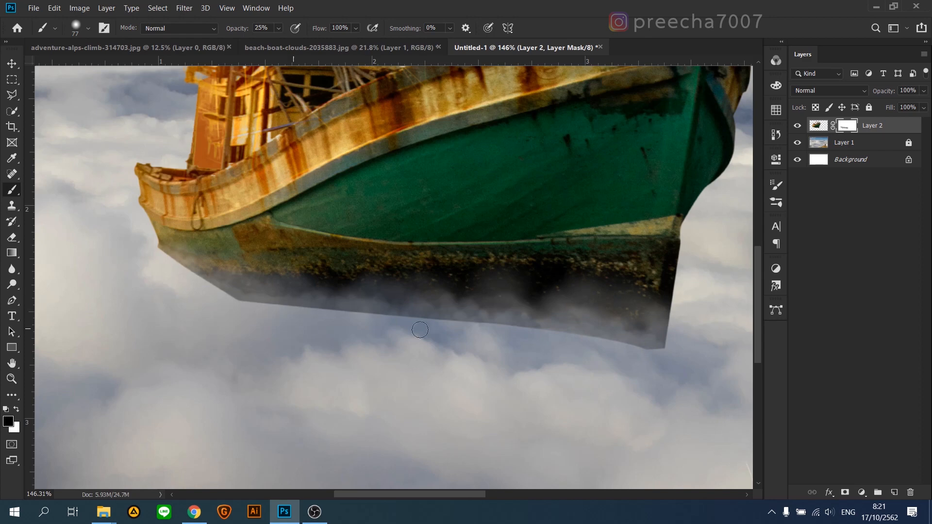
Step: Raise the brush opacity to 73% and mask out the hull's bottom edge with a 125 px brush
left_click_drag(307, 43, 310, 42)
mouse_move(534, 372)
left_mouse_down()
mouse_move(594, 346)
mouse_move(545, 335)
mouse_move(534, 337)
mouse_move(575, 346)
mouse_move(604, 377)
mouse_move(582, 371)
left_mouse_up()
key("ctrl+z")
mouse_move(666, 348)
left_mouse_down()
mouse_move(597, 328)
mouse_move(223, 308)
mouse_move(129, 257)
mouse_move(270, 313)
mouse_move(558, 345)
mouse_move(266, 312)
mouse_move(113, 274)
left_mouse_up()
mouse_move(266, 314)
left_mouse_down()
mouse_move(563, 334)
mouse_move(704, 390)
left_mouse_up()
mouse_move(375, 317)
left_mouse_down()
mouse_move(400, 322)
mouse_move(408, 263)
left_mouse_up()
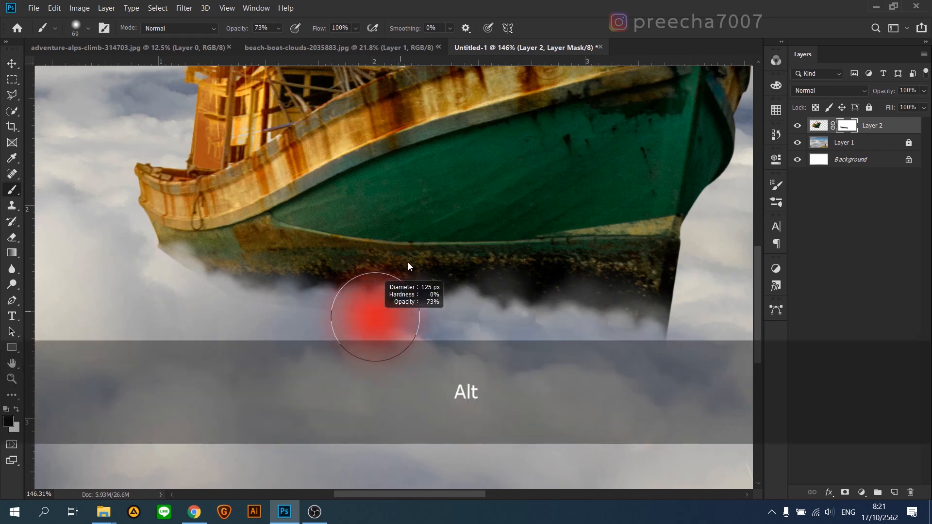
Step: Clean the remaining hull edges at bow and stern on the mask with a 34 px brush, raising its opacity to 93%
left_click(258, 41)
mouse_move(688, 339)
left_mouse_down()
mouse_move(619, 368)
mouse_move(539, 349)
mouse_move(313, 327)
mouse_move(189, 290)
mouse_move(129, 259)
mouse_move(236, 316)
mouse_move(315, 322)
mouse_move(233, 309)
mouse_move(138, 242)
mouse_move(279, 313)
mouse_move(381, 319)
left_mouse_up()
left_click_drag(436, 331, 387, 335)
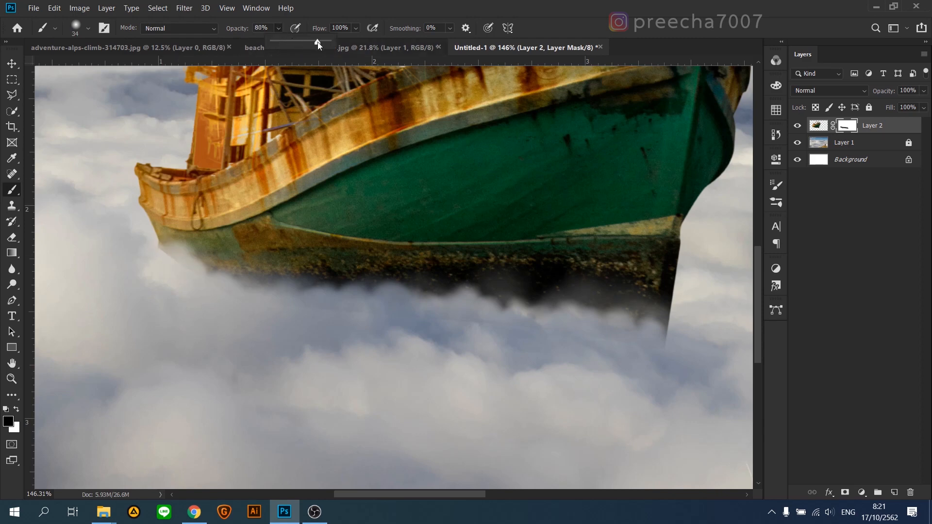
left_click_drag(153, 277, 165, 257)
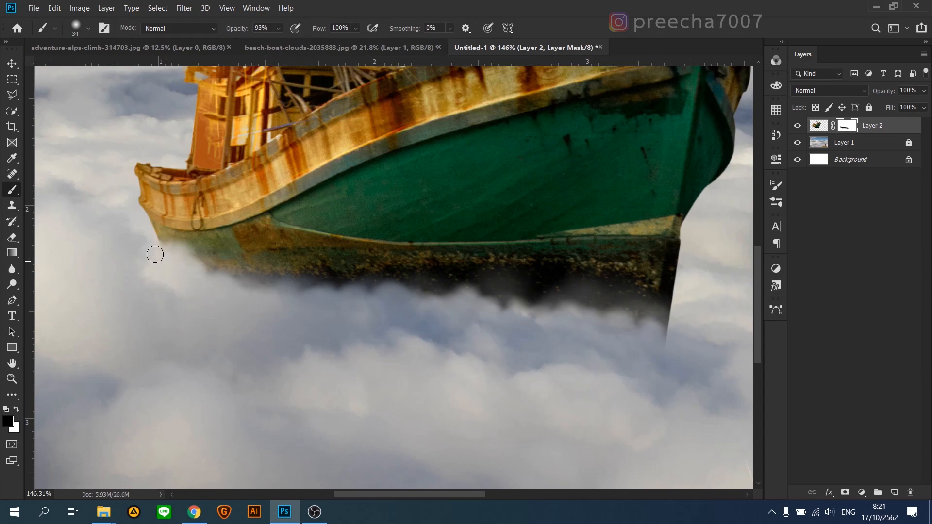
Step: Shift the masked boat slightly to the right over the clouds
scroll(163, 258, "down", 4, "alt")
left_click(12, 63)
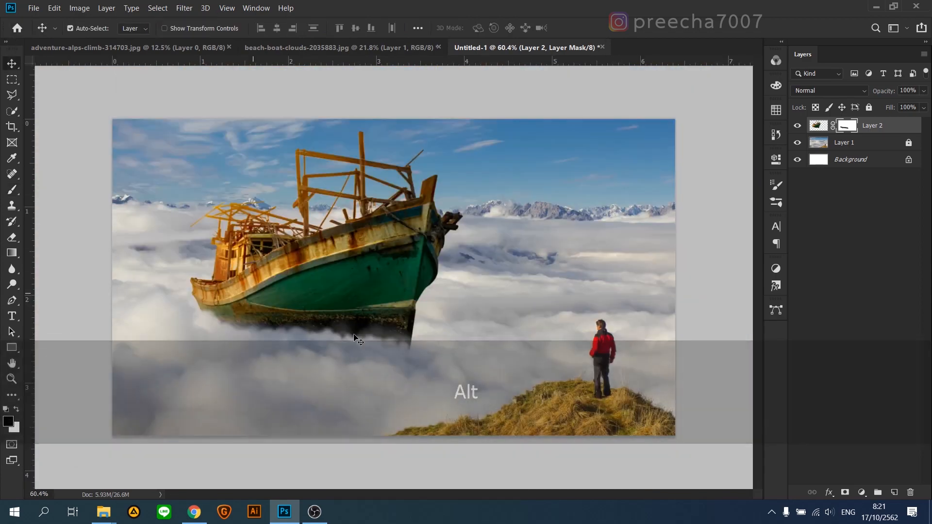
mouse_move(333, 291)
left_mouse_down()
mouse_move(343, 291)
mouse_move(341, 304)
left_mouse_up()
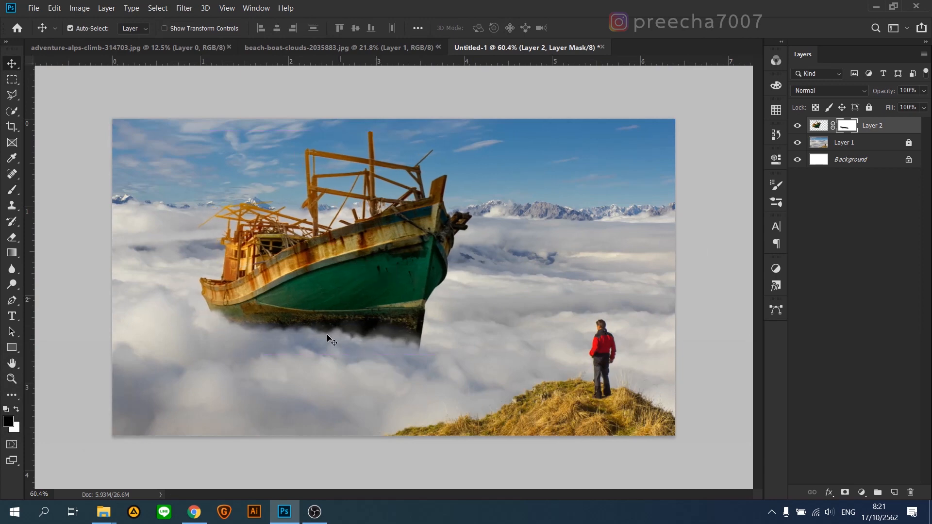
Step: Paint the mask over the lower hull with a 244 px brush at 17% opacity to blend it softly into the mist
scroll(320, 358, "up", 4, "alt")
left_click_drag(321, 358, 438, 241)
scroll(252, 131, "down", 2, "alt")
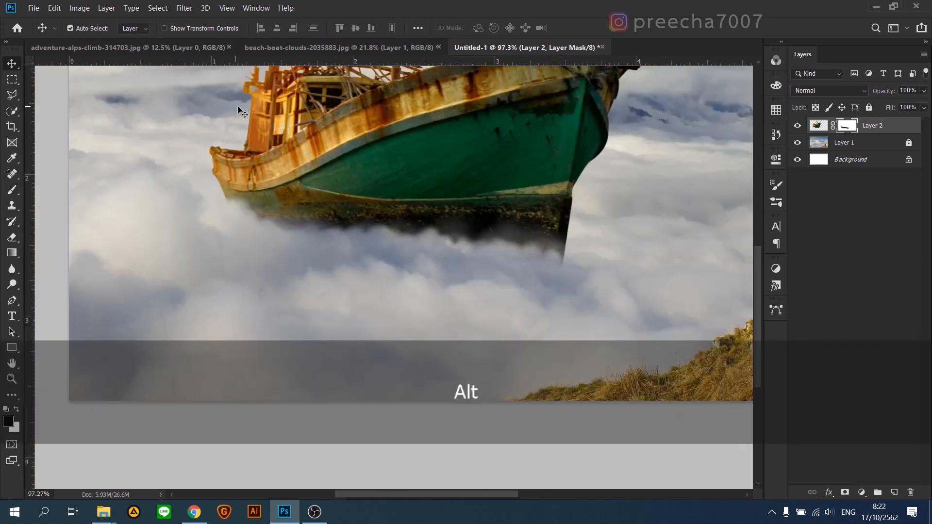
left_click(13, 191)
scroll(367, 226, "up", 1, "alt")
left_click_drag(259, 40, 246, 42)
mouse_move(331, 221)
left_mouse_down("alt")
mouse_move(367, 236)
mouse_move(470, 238)
left_mouse_up("alt")
mouse_move(547, 283)
left_mouse_down()
mouse_move(359, 272)
mouse_move(297, 249)
mouse_move(390, 259)
mouse_move(294, 260)
mouse_move(492, 291)
mouse_move(393, 268)
mouse_move(548, 281)
mouse_move(233, 250)
mouse_move(442, 258)
mouse_move(542, 277)
mouse_move(358, 249)
mouse_move(476, 250)
mouse_move(265, 241)
mouse_move(356, 263)
mouse_move(485, 267)
mouse_move(411, 253)
mouse_move(512, 263)
mouse_move(391, 247)
left_mouse_up()
scroll(410, 258, "down", 5)
scroll(341, 332, "up", 2)
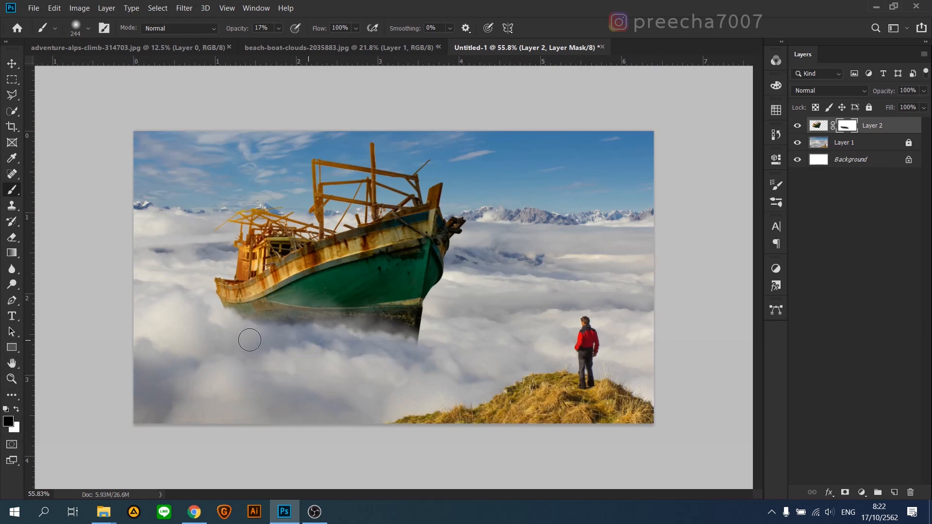
left_click_drag(394, 342, 301, 333)
scroll(324, 327, "down", 3)
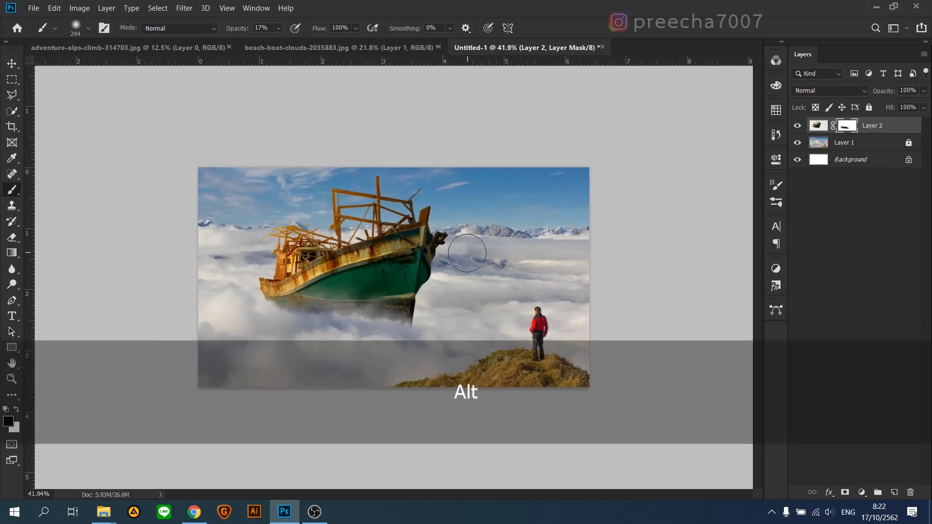
left_click(12, 238)
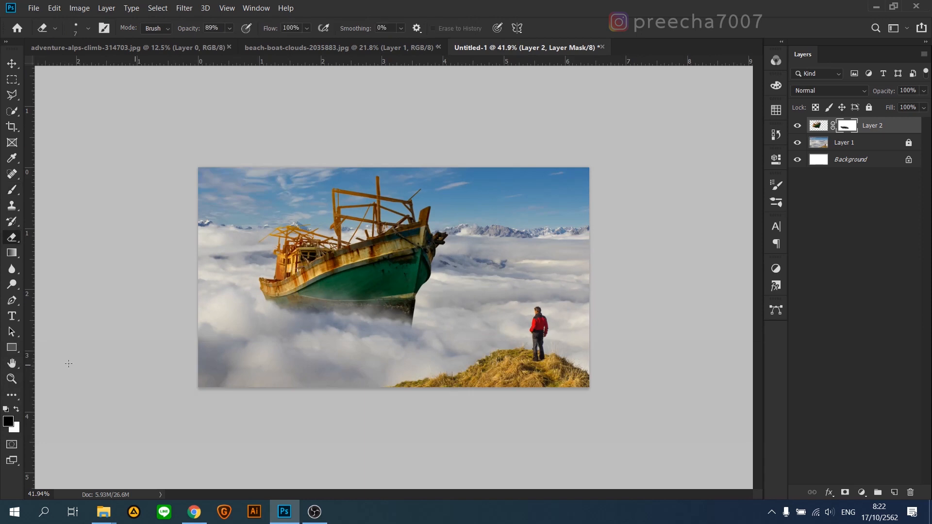
key("b")
scroll(361, 320, "up", 2)
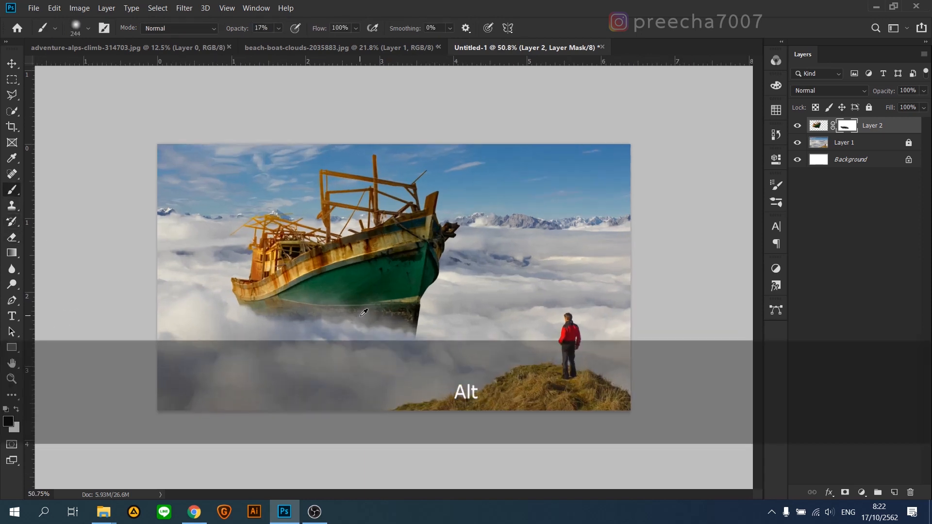
key("x")
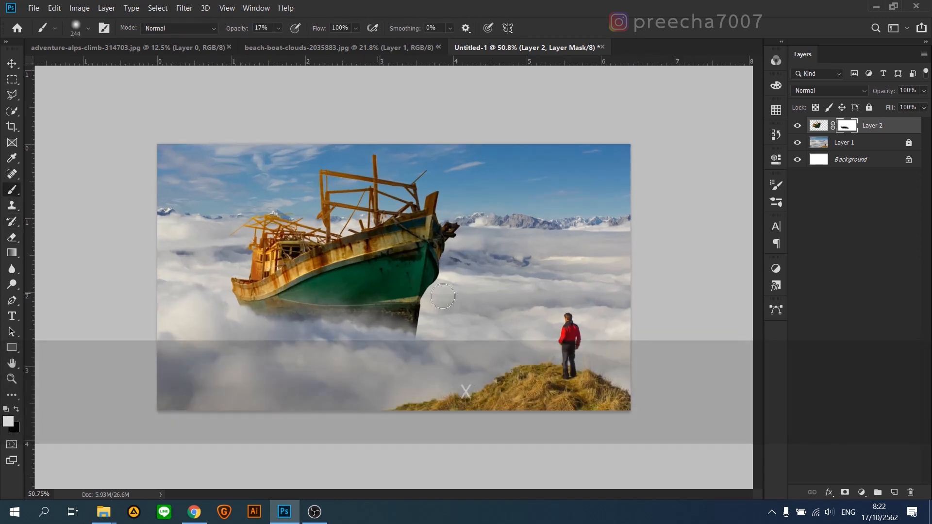
key("ctrl+z")
scroll(390, 288, "up", 1)
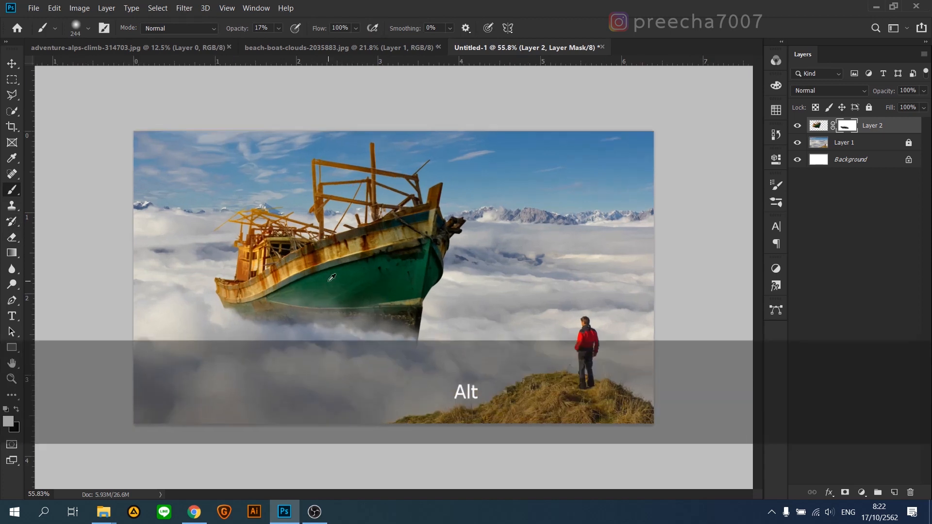
Step: Add a Color Balance adjustment above the boat, shifting the midtones to -26 toward cyan and slightly toward blue
left_click(12, 63)
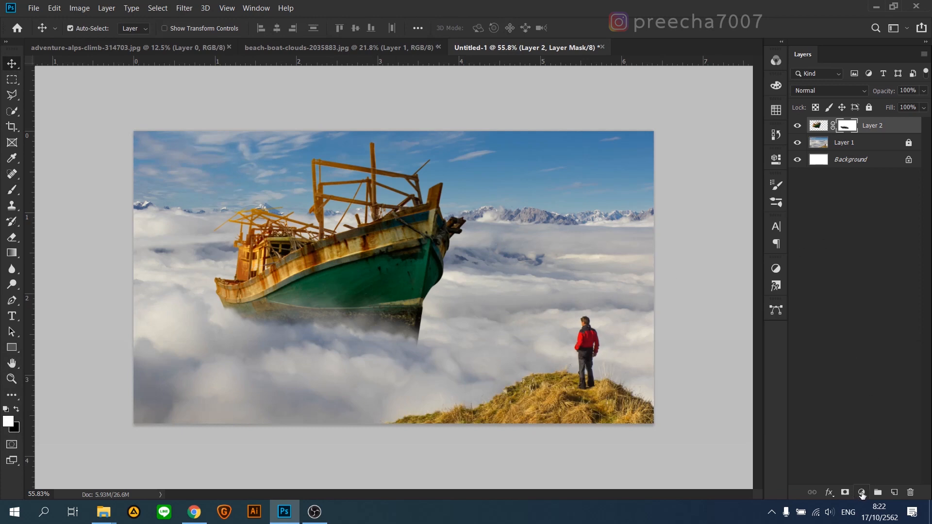
left_click(861, 492)
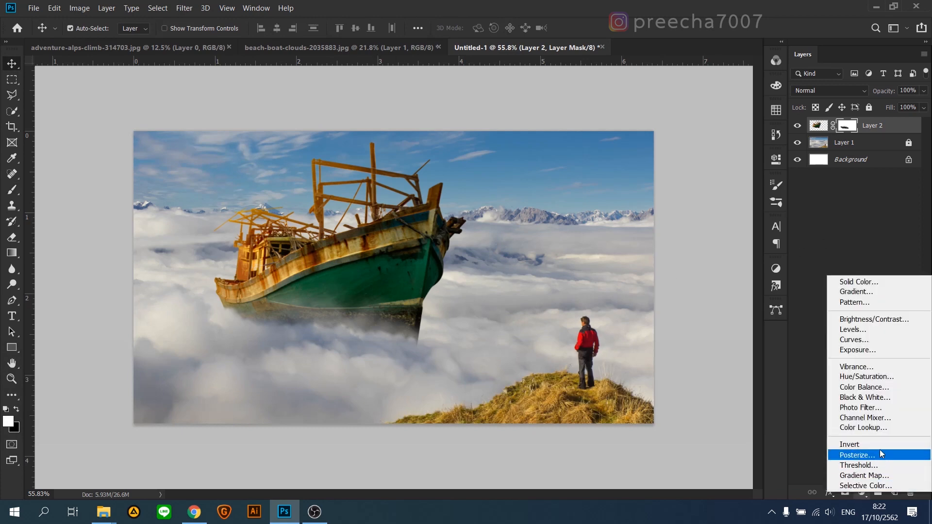
left_click(883, 386)
left_click_drag(656, 223, 641, 226)
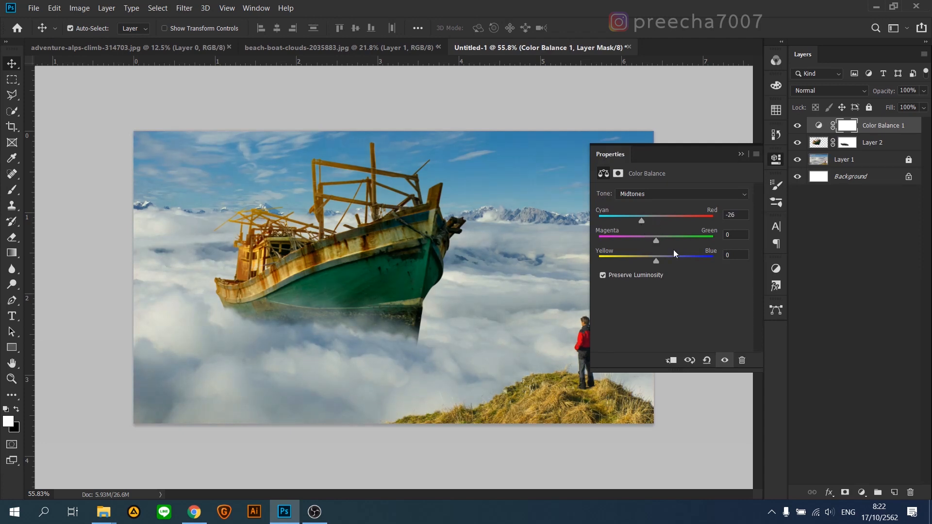
left_click_drag(656, 262, 653, 243)
left_click(775, 160)
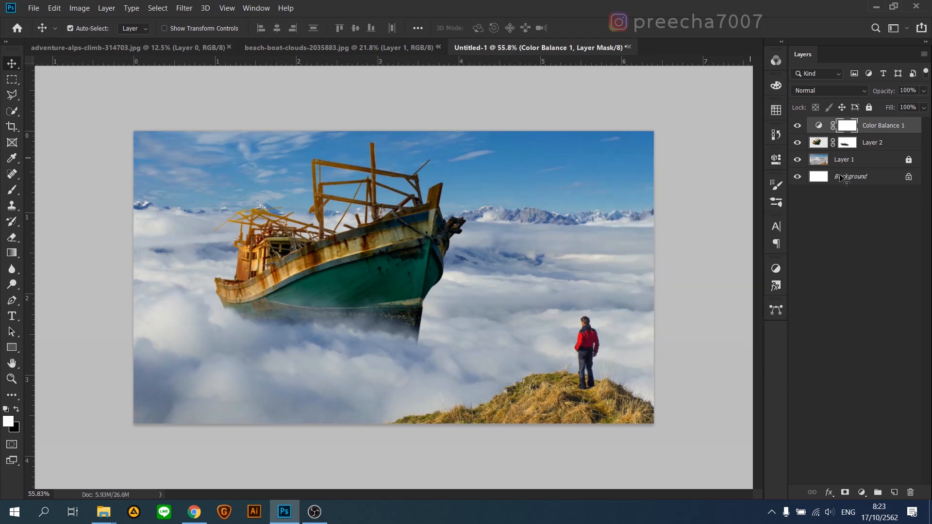
Step: Add a Brightness/Contrast adjustment above the mountain picture with brightness -2 and contrast -4
left_click(884, 164)
left_click(862, 492)
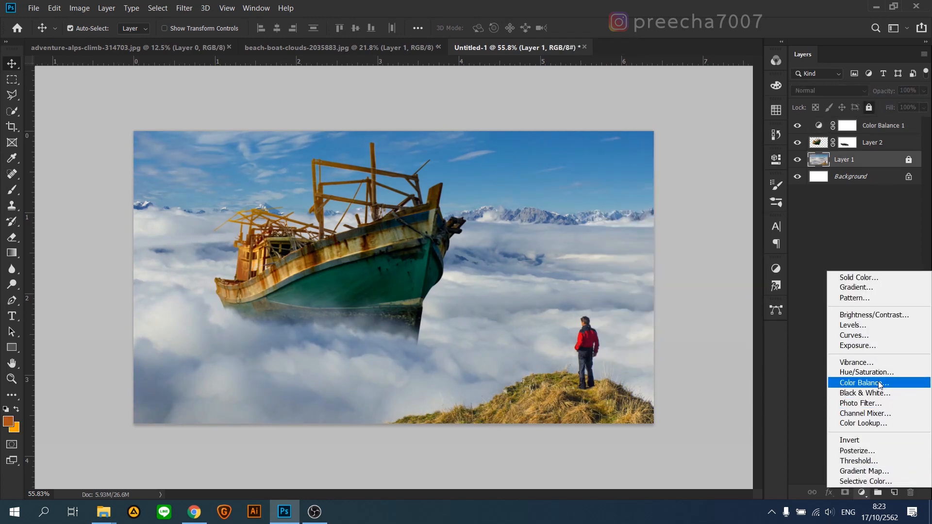
left_click(874, 315)
left_click_drag(665, 226, 667, 251)
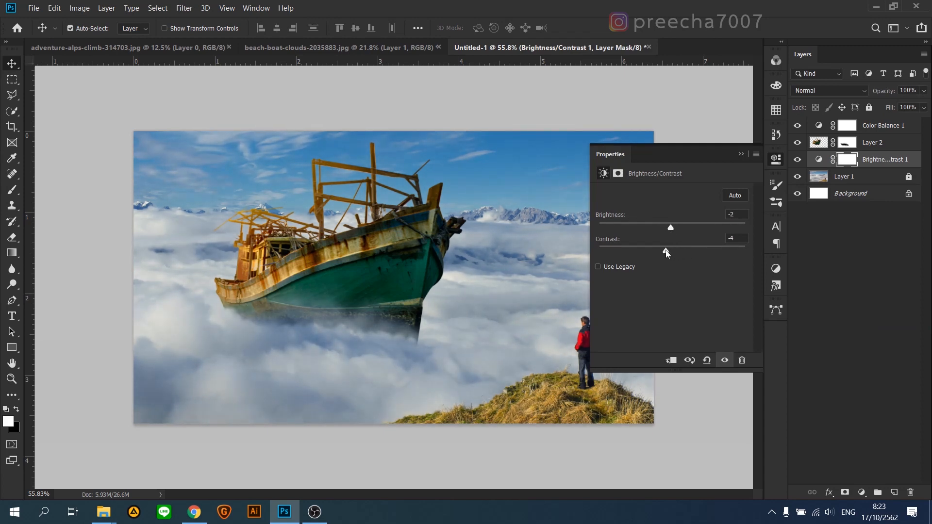
left_click(741, 154)
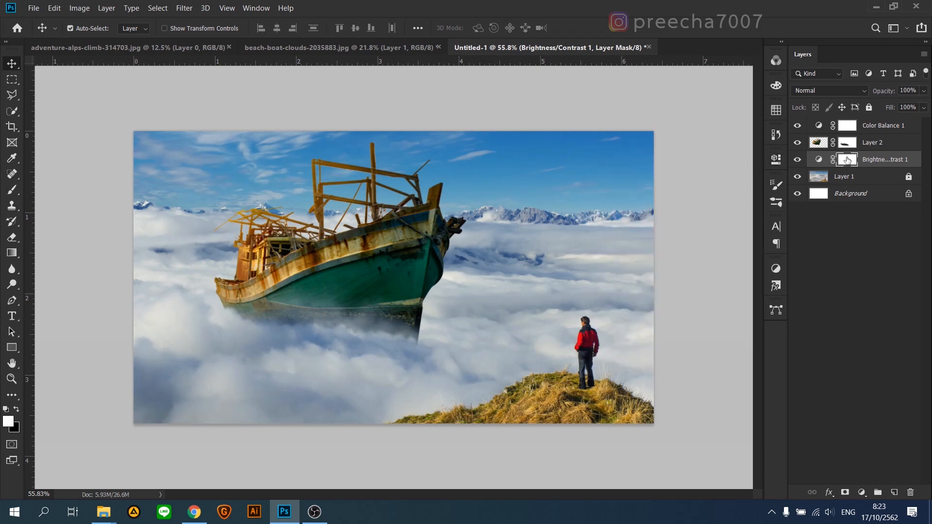
Step: Readjust the Color Balance midtones to cyan -38 and blue +26
double_click(819, 126)
left_click_drag(677, 261, 674, 260)
left_click_drag(638, 220, 671, 261)
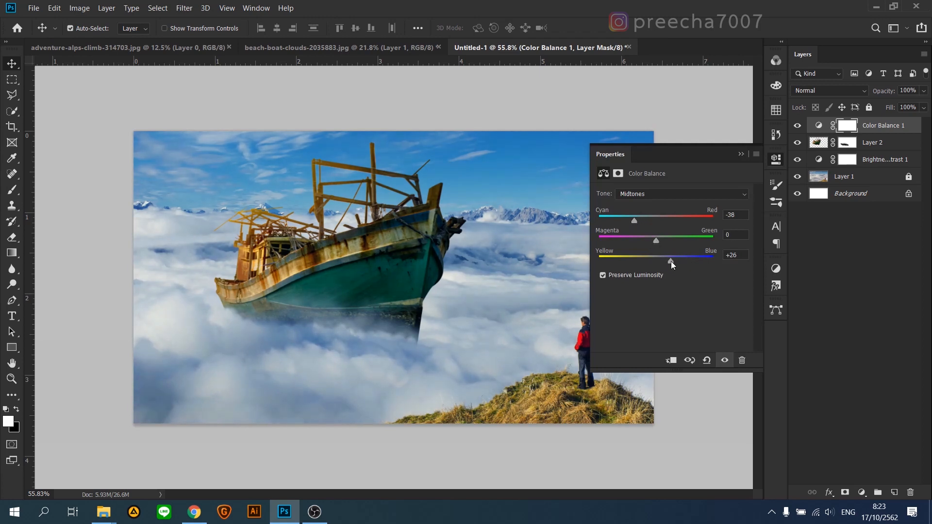
left_click(741, 154)
scroll(413, 343, "down", 2)
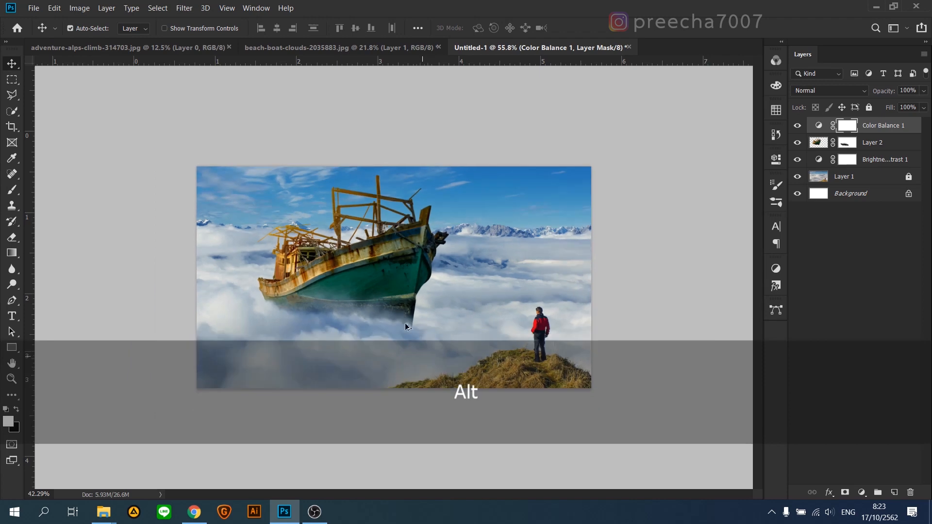
scroll(398, 311, "up", 2)
Step: Add an empty layer above the Color Balance adjustment and set the foreground colour to yellow #ffd631 for painting
left_click(692, 223)
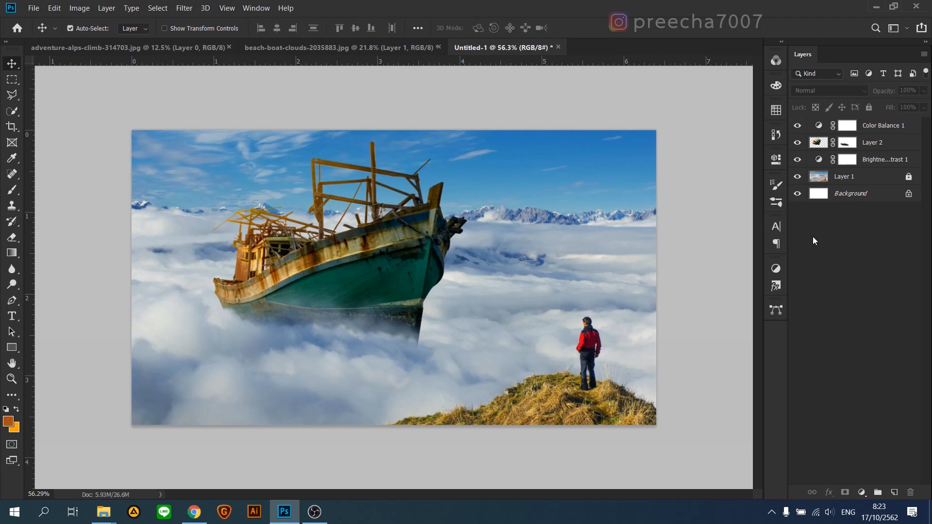
left_click(884, 133)
left_click(892, 492)
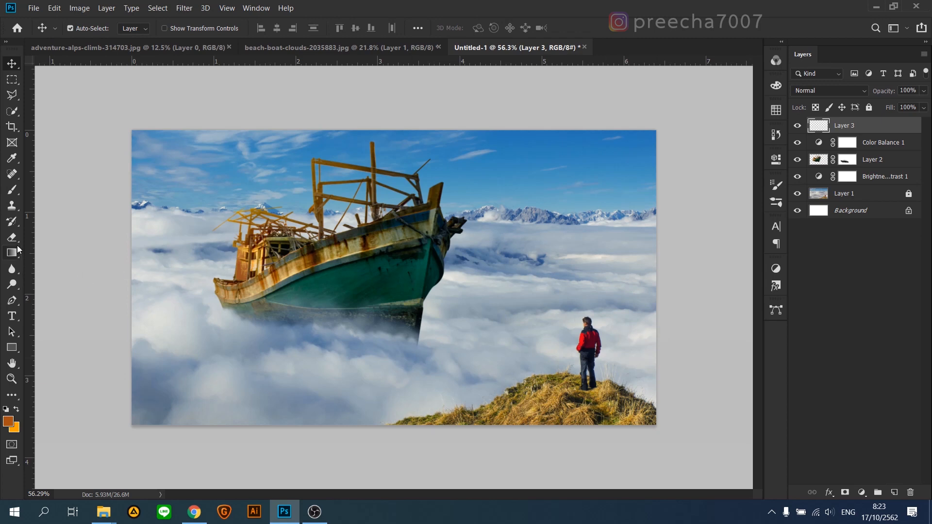
left_click(13, 193)
left_click(10, 421)
left_click(715, 289)
left_click_drag(780, 435, 778, 421)
left_click_drag(731, 301, 733, 287)
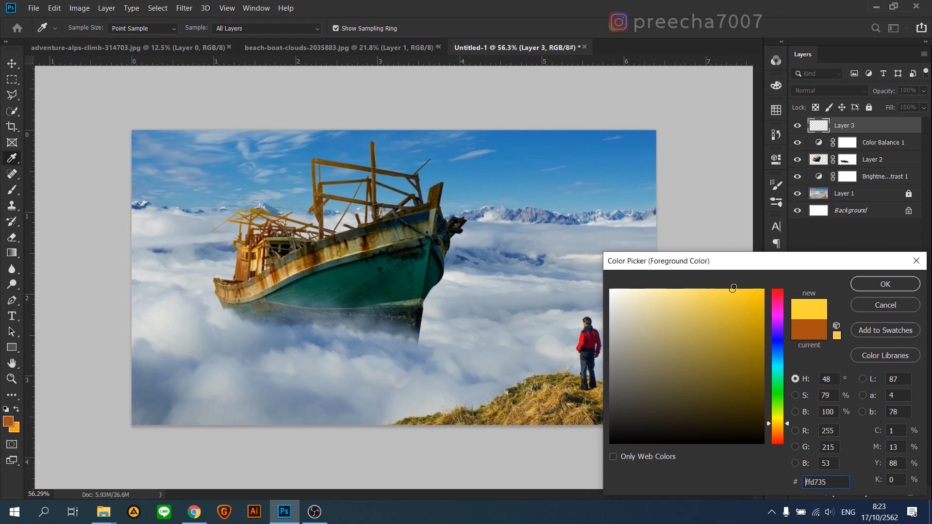
left_click(885, 284)
Step: Try painting a yellow glow in the picture's upper-right sky with a large soft brush at 100% opacity
key("alt")
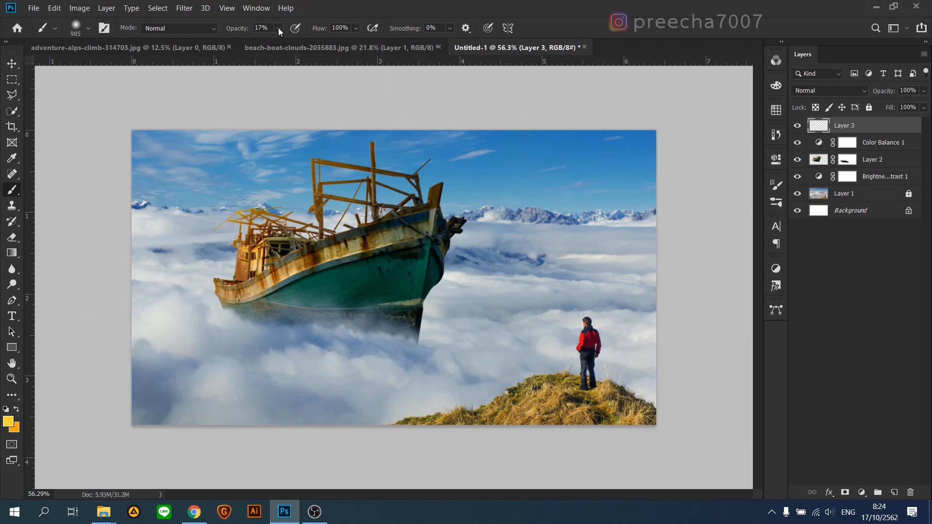
left_click_drag(303, 46, 435, 51)
key("bracketleft")
key("bracketleft")
key("bracketleft")
key("bracketleft")
key("bracketleft")
key("bracketleft")
key("bracketleft")
right_click(616, 210)
right_click(519, 296)
scroll(593, 416, "up", 5)
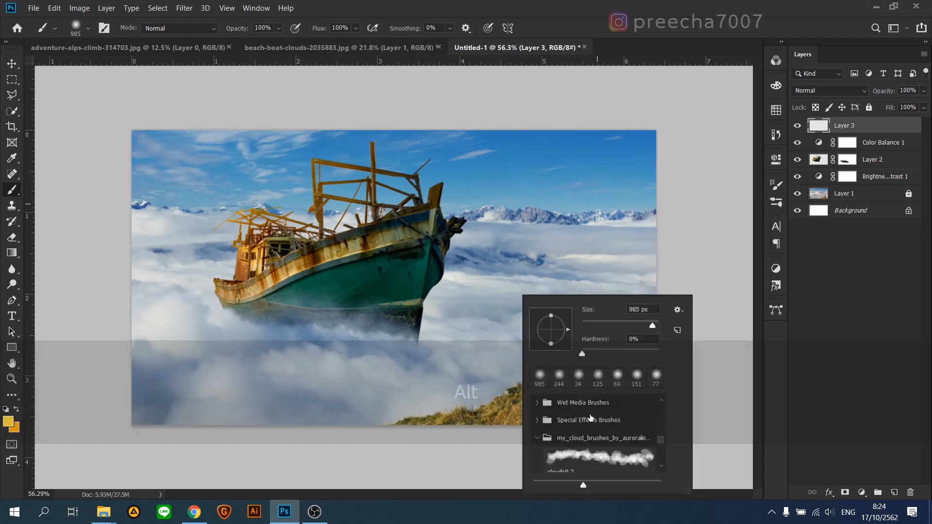
left_click(593, 420)
mouse_move(621, 157)
left_mouse_down()
mouse_move(645, 159)
mouse_move(568, 153)
left_mouse_up()
left_click(632, 178)
key("ctrl+z")
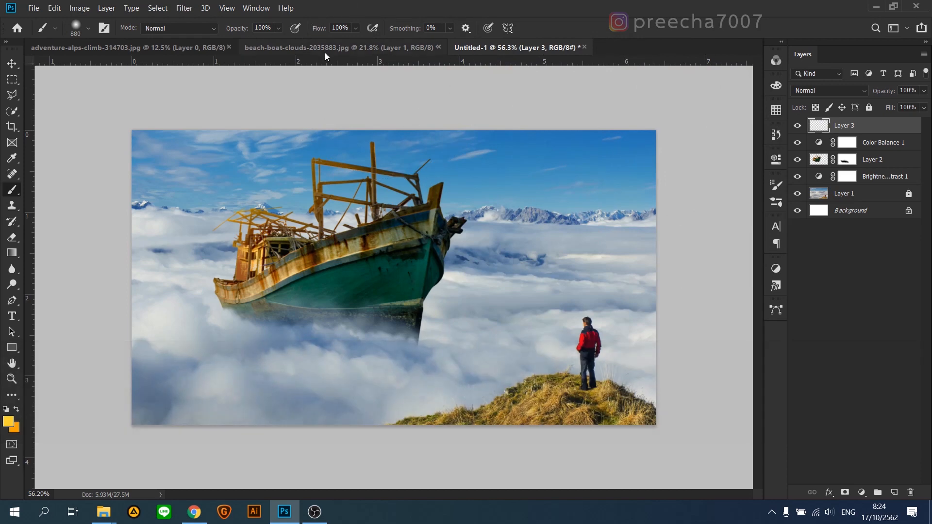
Step: Paint a yellow glow in the picture's upper-right sky with an 880 px soft brush at 56% opacity, nudging it slightly
left_click(279, 27)
left_click(267, 43)
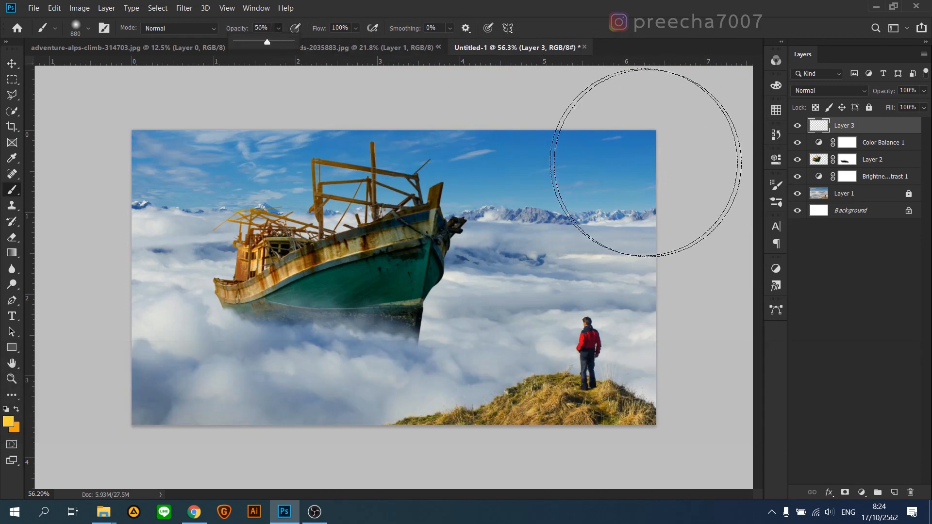
left_click(615, 159)
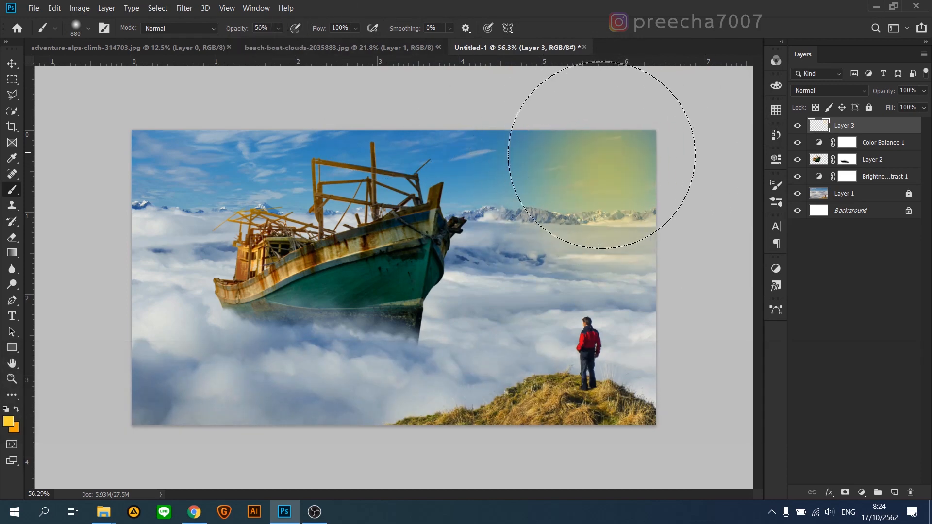
left_click(617, 160)
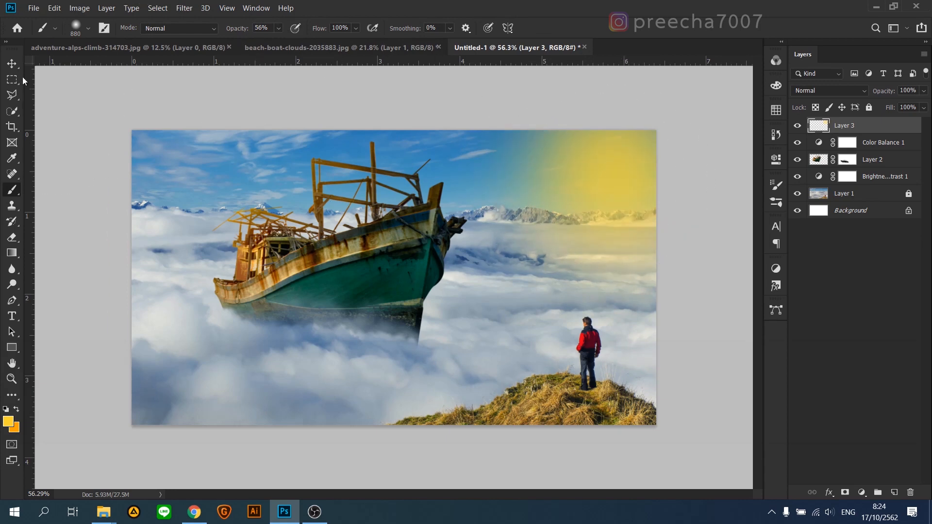
key("v")
left_click_drag(626, 200, 623, 194)
Step: Add a second Color Balance adjustment on top of all layers and shift its midtones toward yellow
left_click(861, 492)
left_click(854, 383)
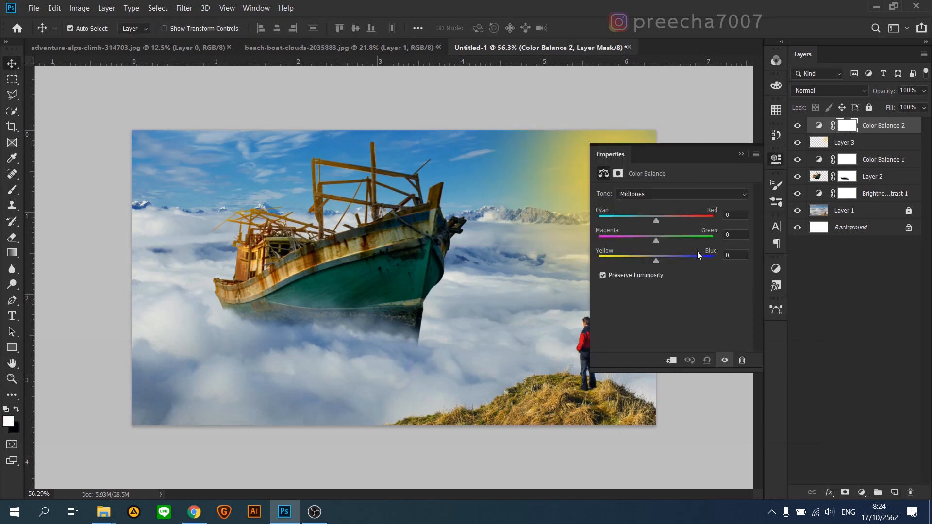
left_click_drag(653, 261, 636, 261)
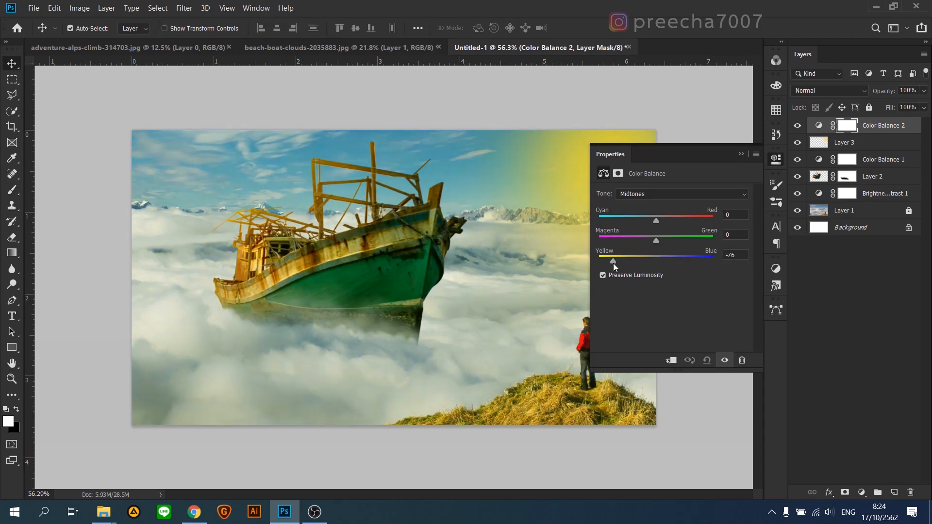
left_click_drag(655, 221, 654, 240)
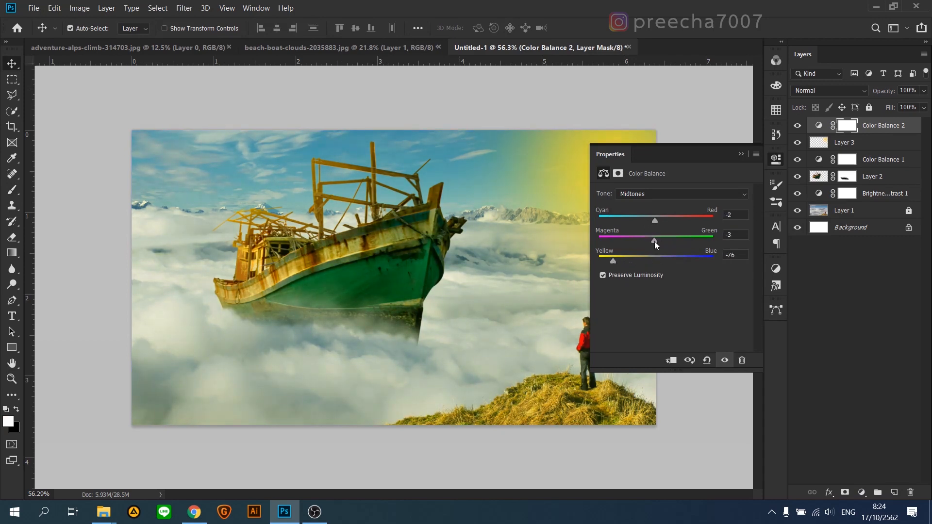
left_click(741, 154)
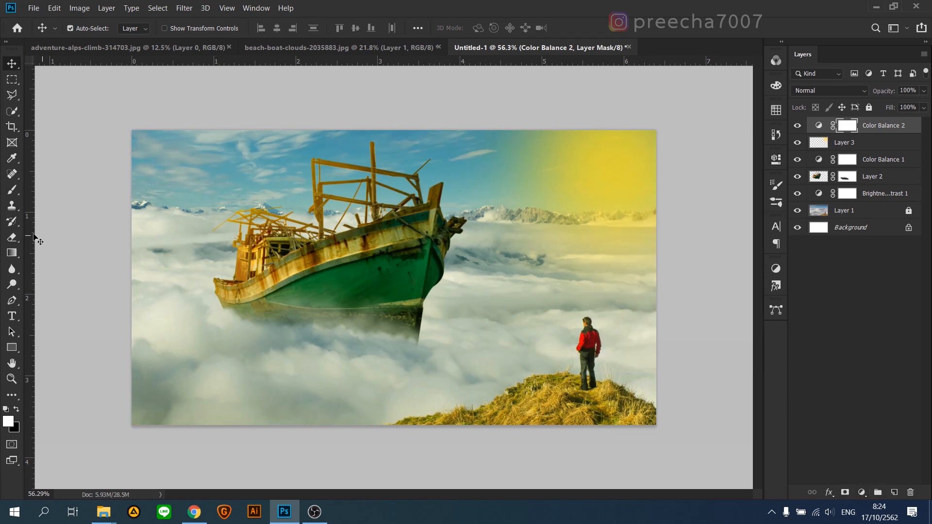
Step: Mask the second Color Balance adjustment off the hull and lower-left clouds with a 1224 px black brush at 56% opacity
left_click(11, 189)
key("x")
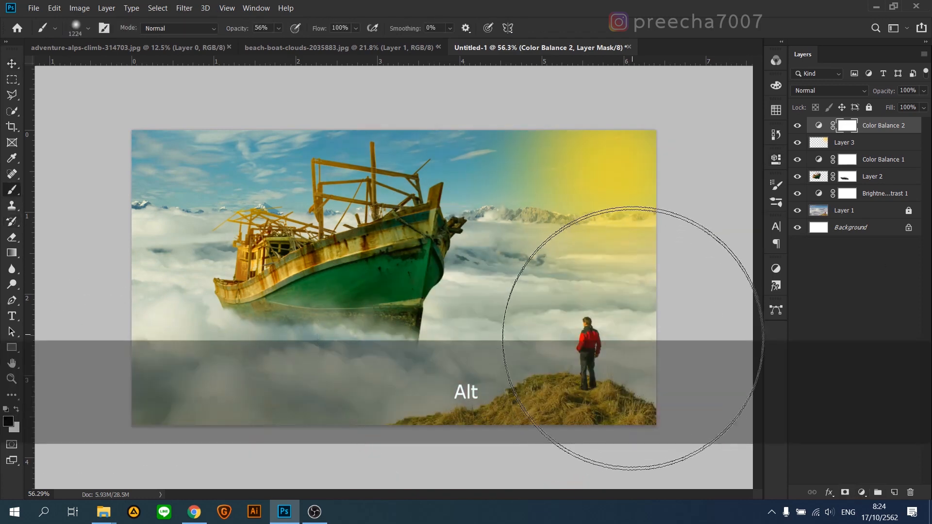
mouse_move(175, 339)
left_mouse_down()
mouse_move(408, 430)
mouse_move(251, 360)
mouse_move(475, 439)
mouse_move(404, 404)
mouse_move(215, 347)
mouse_move(264, 385)
mouse_move(422, 458)
mouse_move(209, 377)
mouse_move(199, 356)
left_mouse_up()
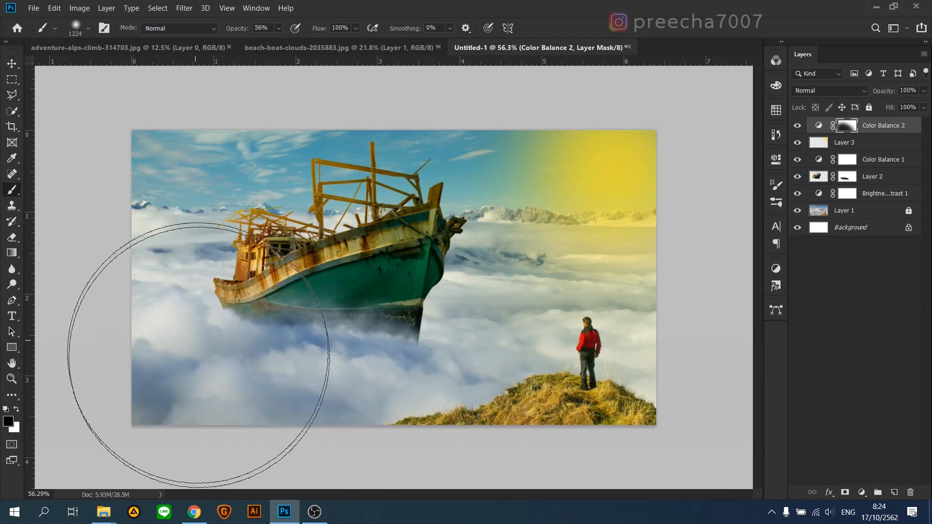
key("v")
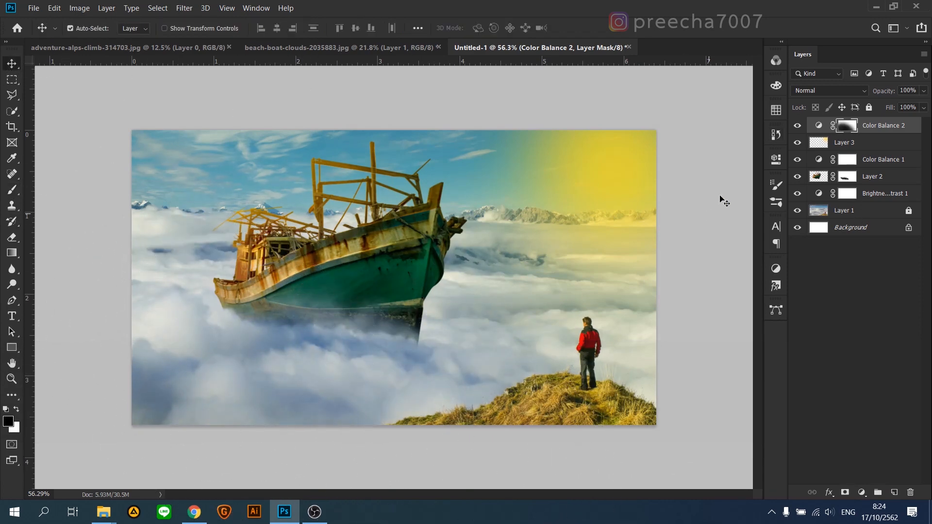
Step: Set the yellow glow layer's blend mode to Soft Light and extend the glow across the sky with a 1224 px brush
left_click(820, 125)
left_click(845, 143)
left_click(829, 90)
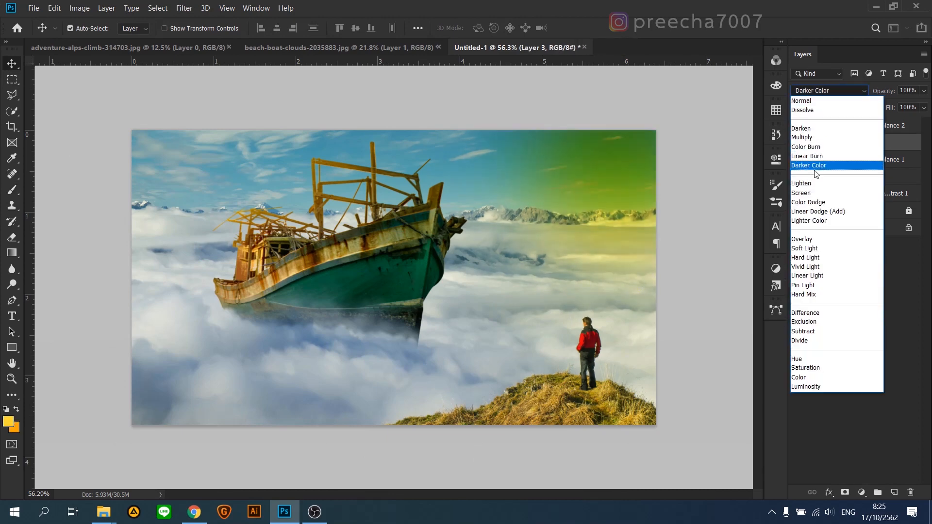
left_click(809, 249)
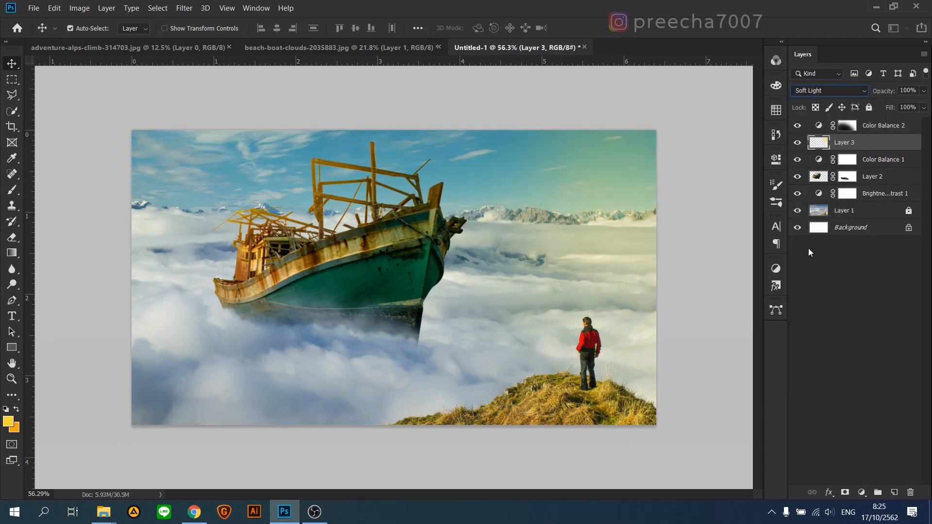
mouse_move(610, 129)
left_mouse_down()
mouse_move(601, 117)
mouse_move(438, 65)
mouse_move(251, 48)
left_mouse_up()
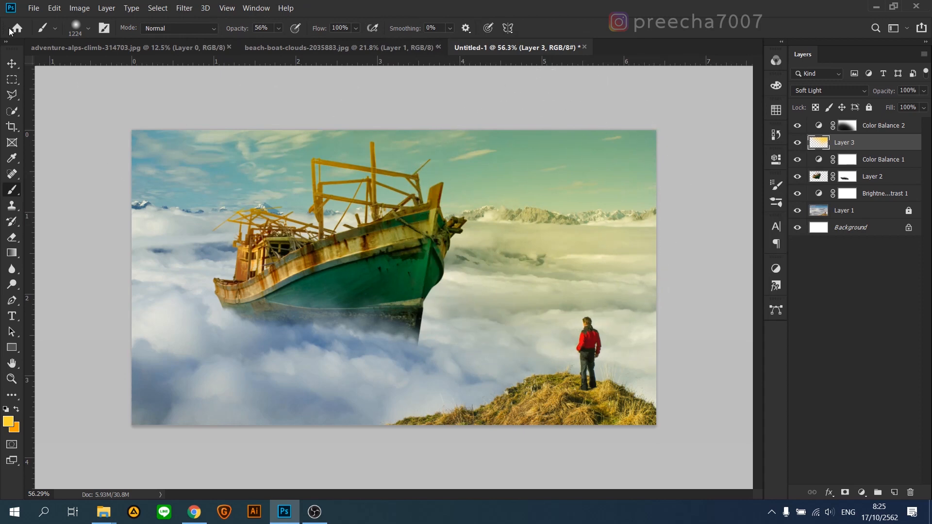
left_click(19, 66)
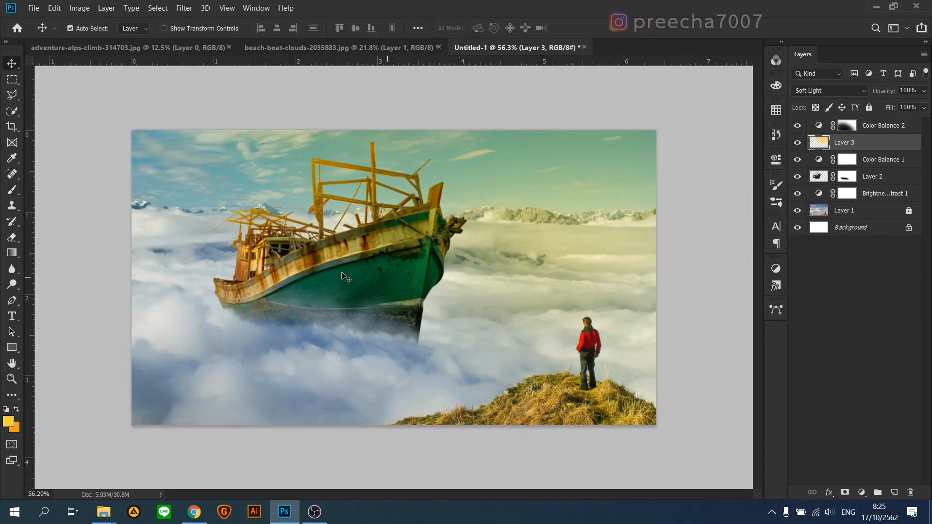
Step: Add an empty layer above the Soft Light glow layer and set the foreground colour to a brighter lemon yellow
left_click(354, 272)
left_click(877, 146)
left_click(894, 492)
left_click(10, 423)
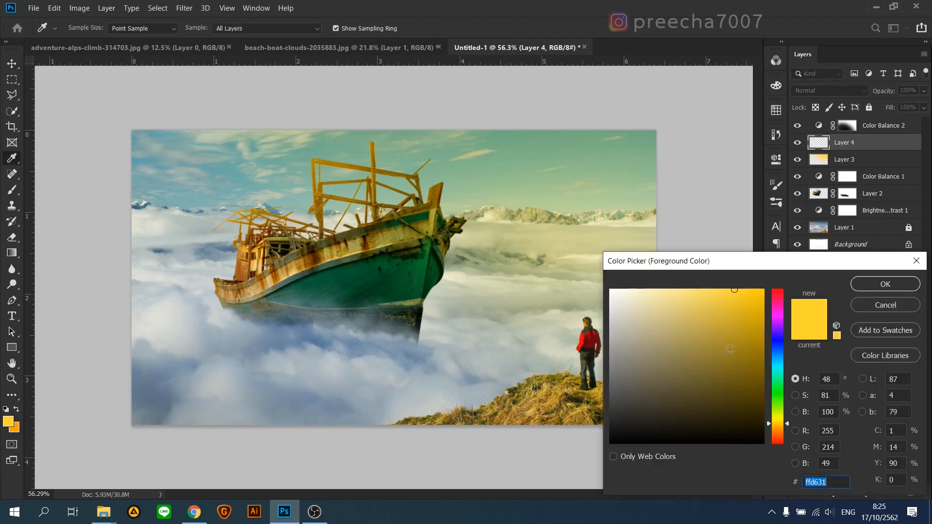
left_click(778, 418)
left_click(742, 290)
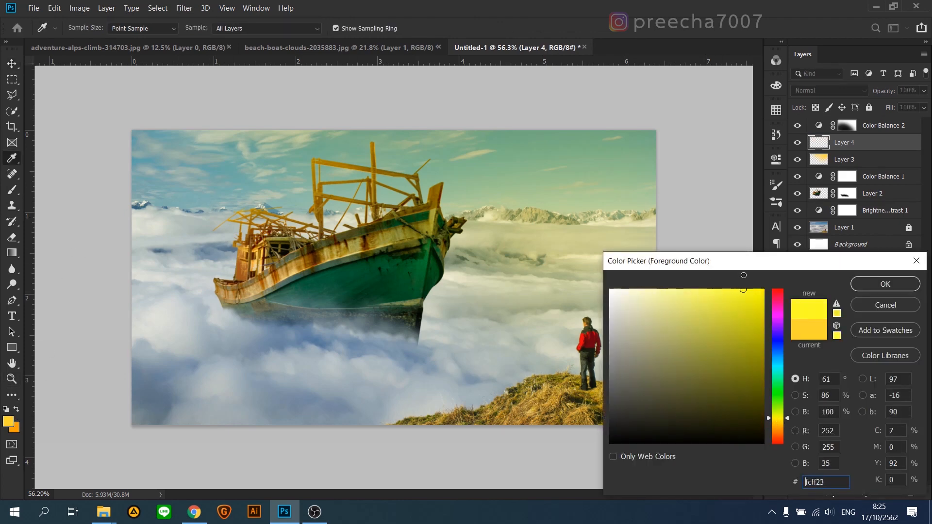
left_click_drag(779, 418, 781, 416)
left_click_drag(729, 309, 733, 283)
left_click(886, 285)
Step: Paint a lemon-yellow glow on the new layer in the picture's upper-right sky
left_click(11, 190)
left_click_drag(626, 196, 620, 155)
left_click(620, 155)
Step: Try scaling the second Color Balance adjustment's mask to 124.70%
left_click(12, 63)
left_click(620, 169)
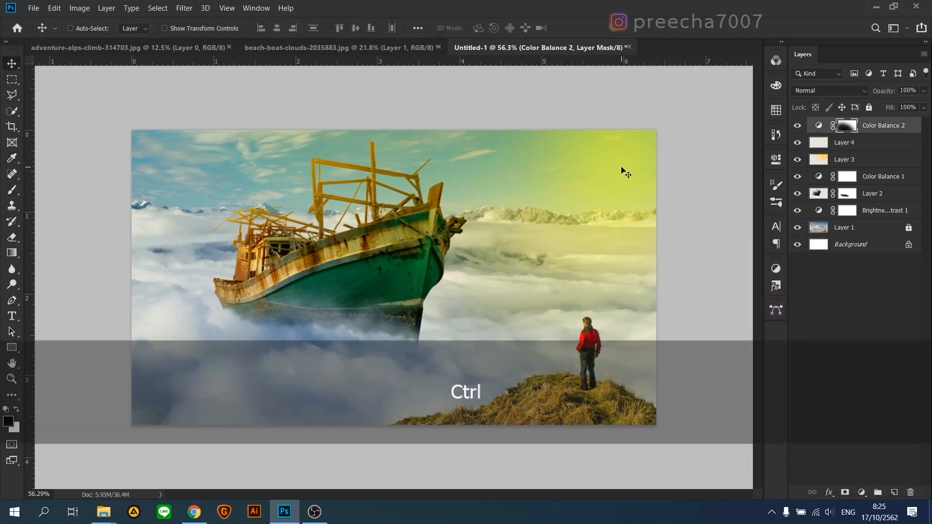
key("ctrl+t")
left_click_drag(130, 284, 2, 271)
left_click_drag(616, 182, 651, 218)
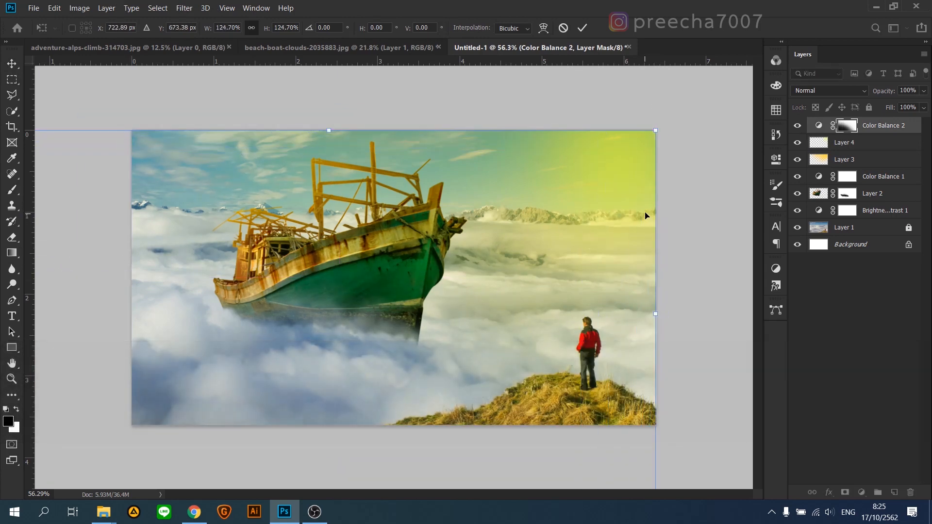
key("Return")
Step: Paint more lemon yellow on Layer 4 across the upper-right sky with a 945 px brush at 56% opacity
left_click(874, 149)
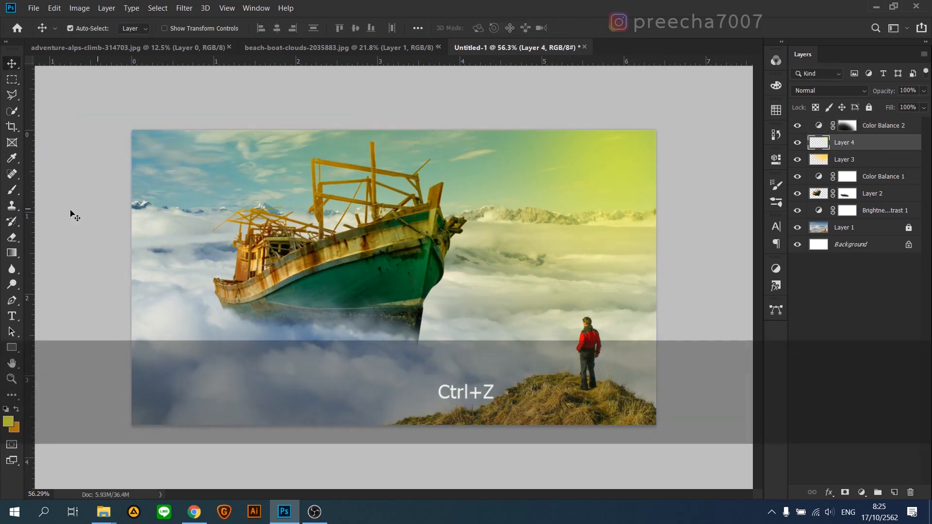
key("b")
left_click_drag(624, 150, 522, 137)
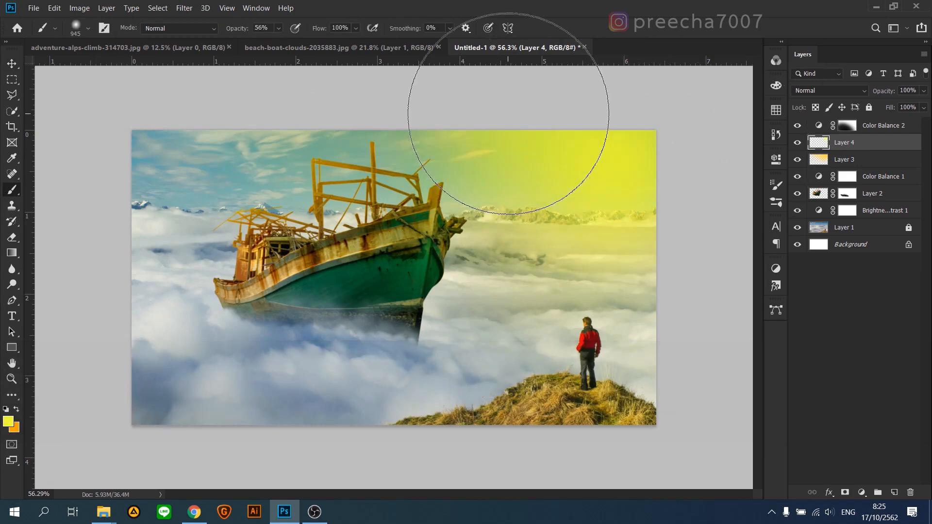
Step: Enlarge Layer 4's lemon-yellow glow to 135.52% and rotate it about -11.85° over the upper-right sky
key("ctrl+t")
left_click_drag(297, 372, 170, 455)
left_click_drag(655, 196, 654, 152)
left_click_drag(710, 257, 732, 215)
left_click_drag(573, 253, 636, 258)
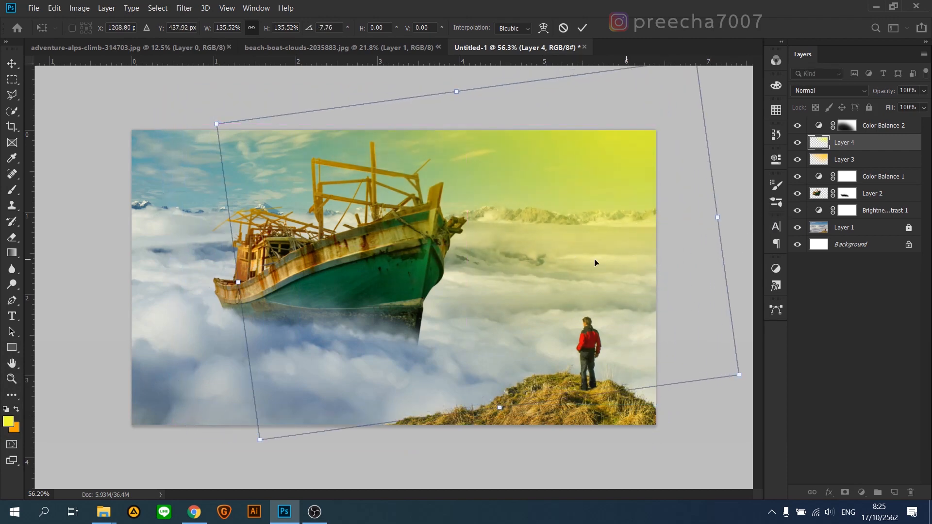
left_click_drag(537, 202, 538, 192)
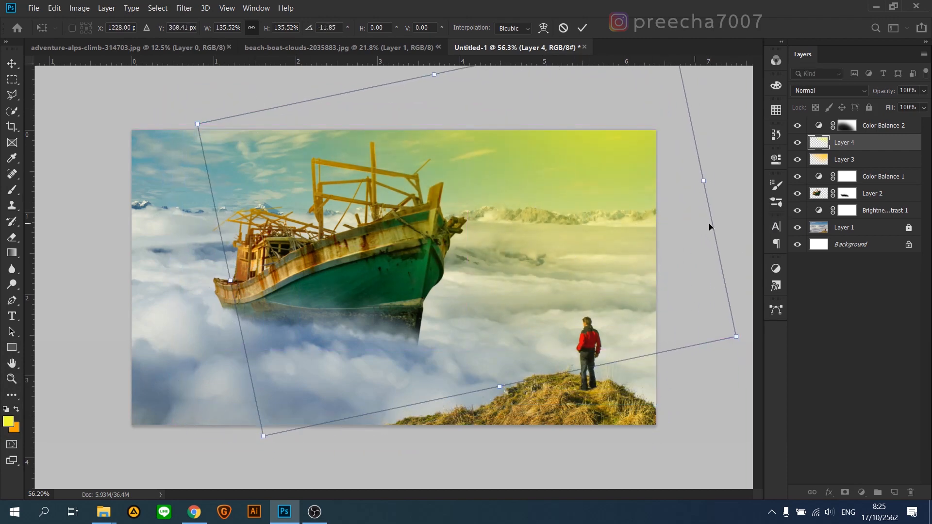
key("Return")
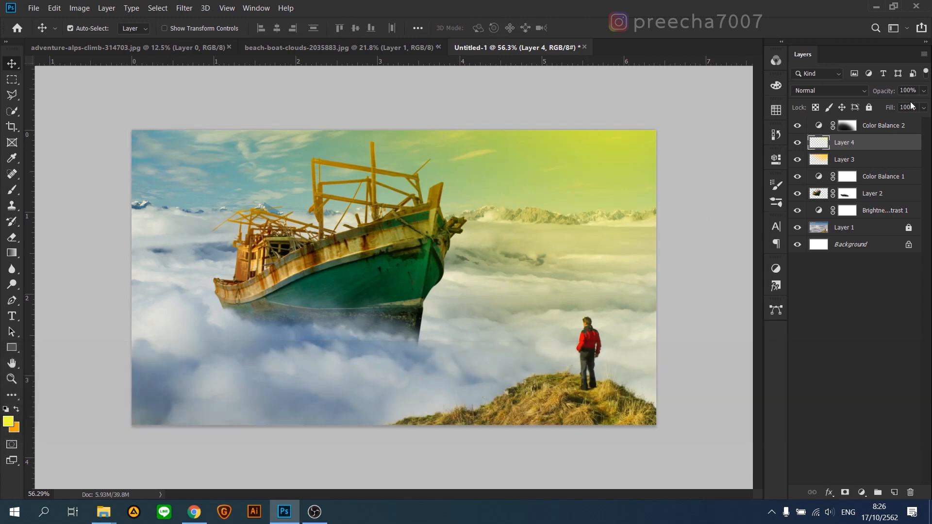
Step: Set Layer 4's blend mode to Overlay and its opacity to 71%
left_click(851, 92)
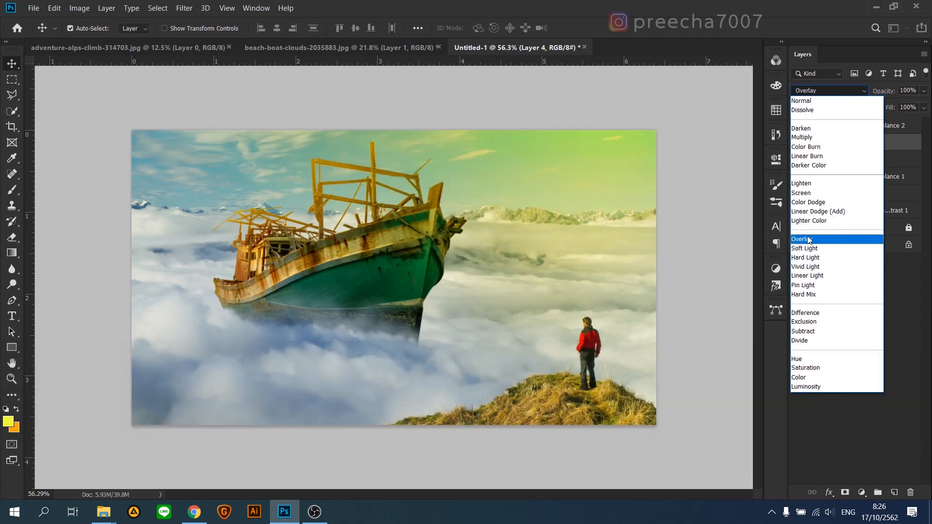
left_click(808, 240)
left_click_drag(908, 111, 902, 104)
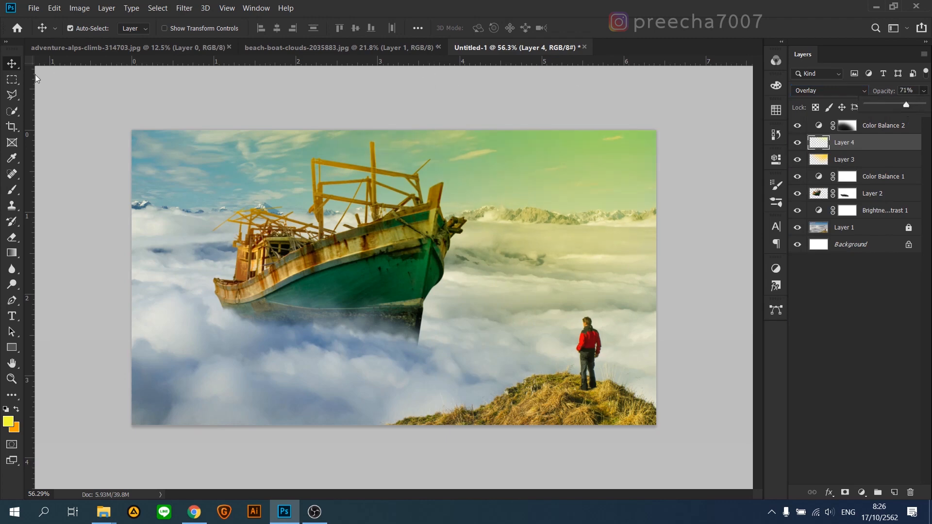
Step: Paint lemon yellow across the left part of the sky on Layer 4 with a 1262 px brush at 24% opacity
left_click(12, 190)
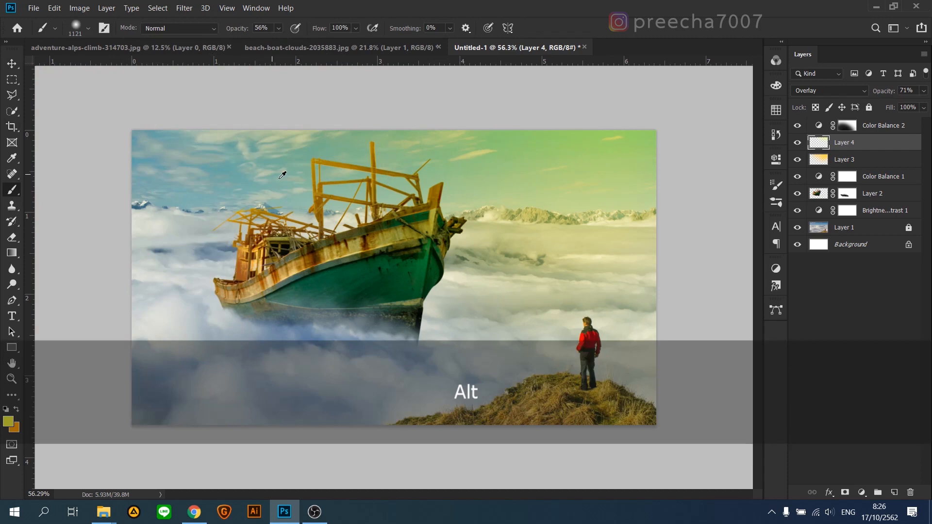
scroll(410, 146, "down", 2)
left_click(278, 28)
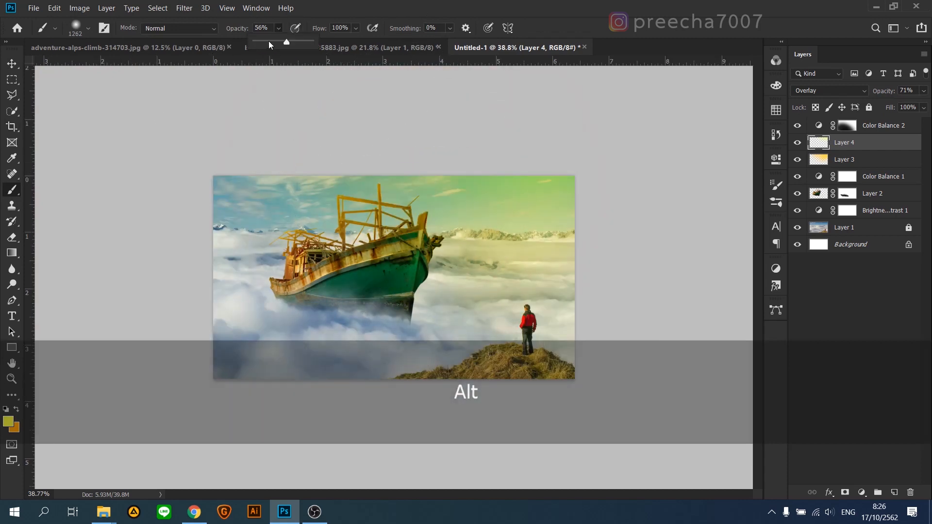
left_click(267, 41)
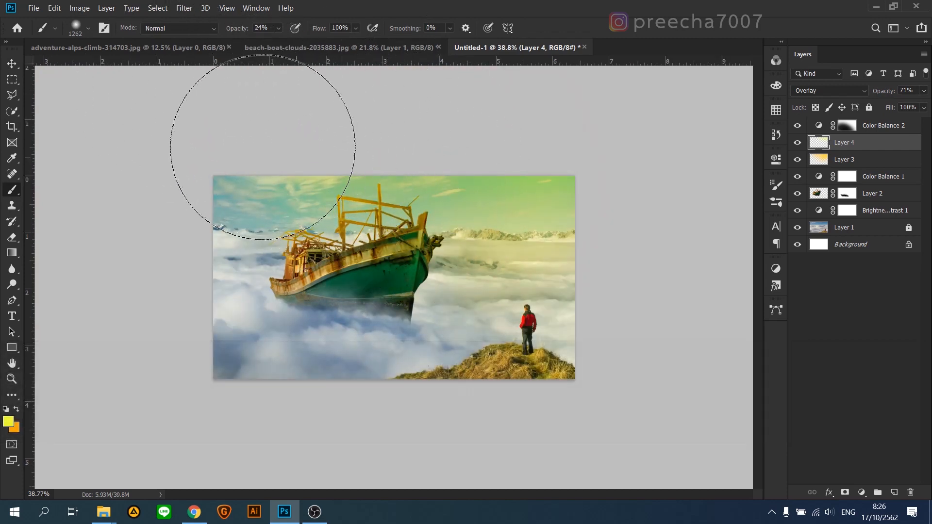
scroll(393, 277, "up", 2)
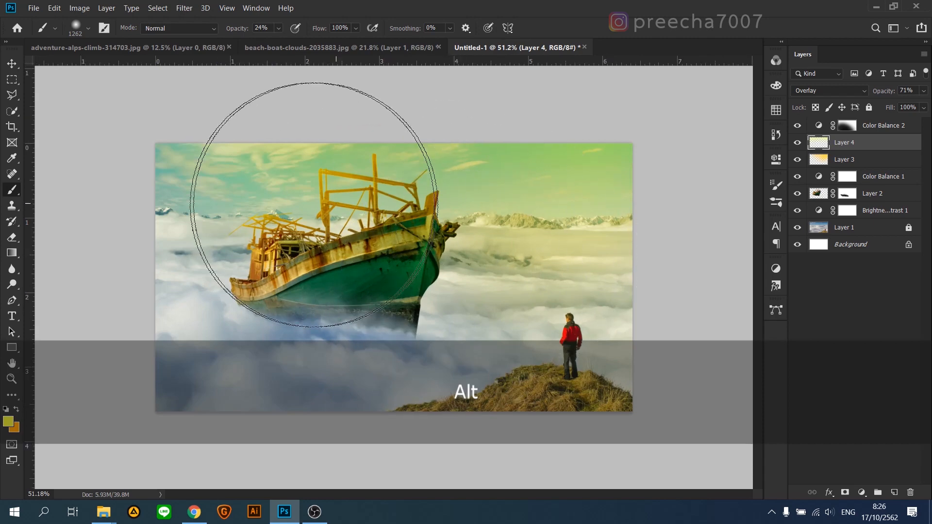
Step: Lock the two Color Balance adjustments and the yellow glow layers, Layer 3 and Layer 4
key("v")
scroll(332, 306, "up", 1)
left_click(873, 125)
left_click(875, 158, "shift")
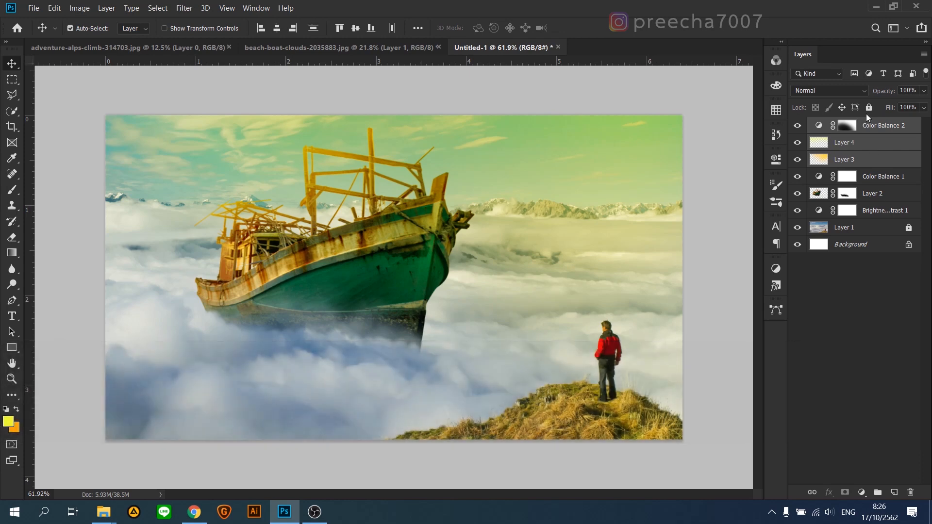
left_click(869, 108)
left_click(809, 183)
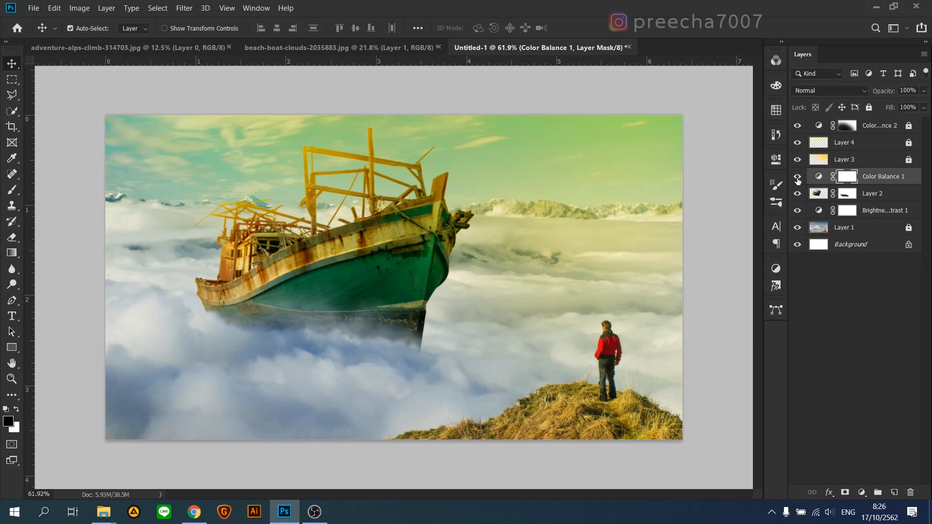
Step: Add an empty layer directly beneath the boat's layer for the shadow painting
left_click(881, 196)
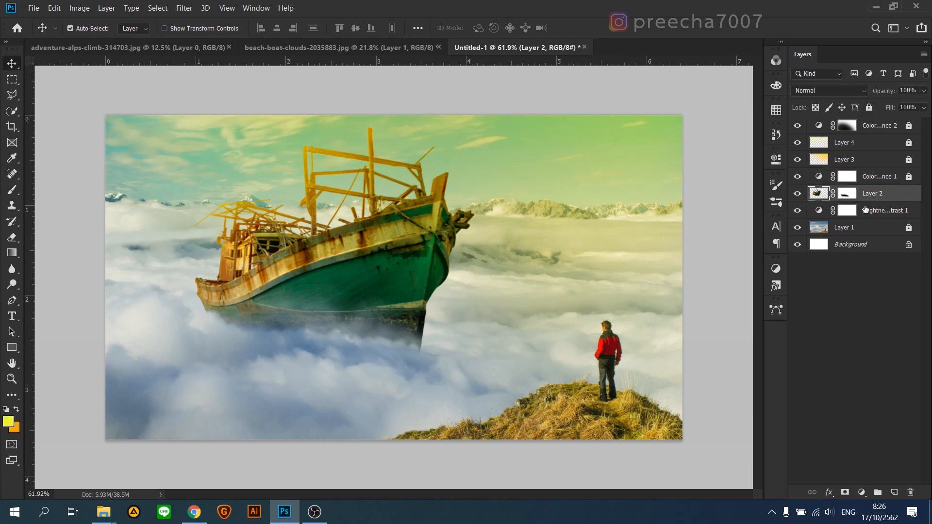
left_click(894, 492, "ctrl")
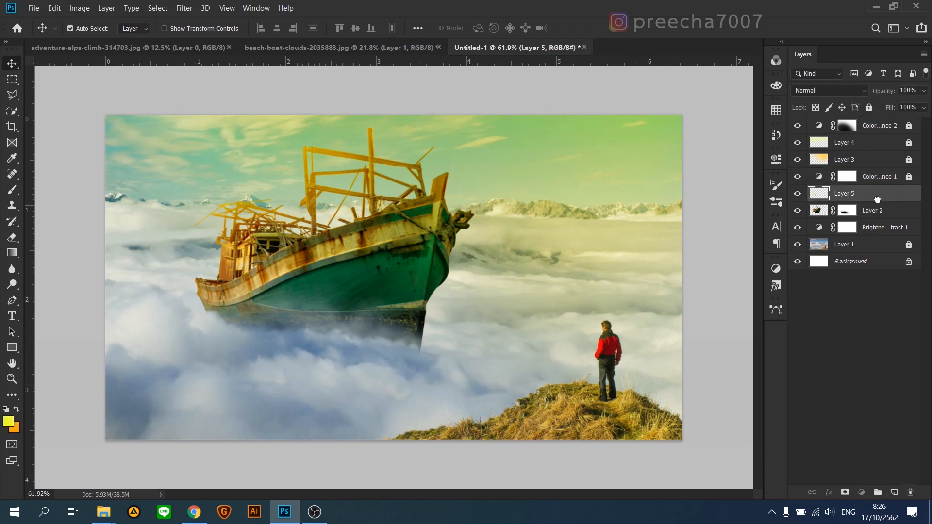
left_click(13, 191)
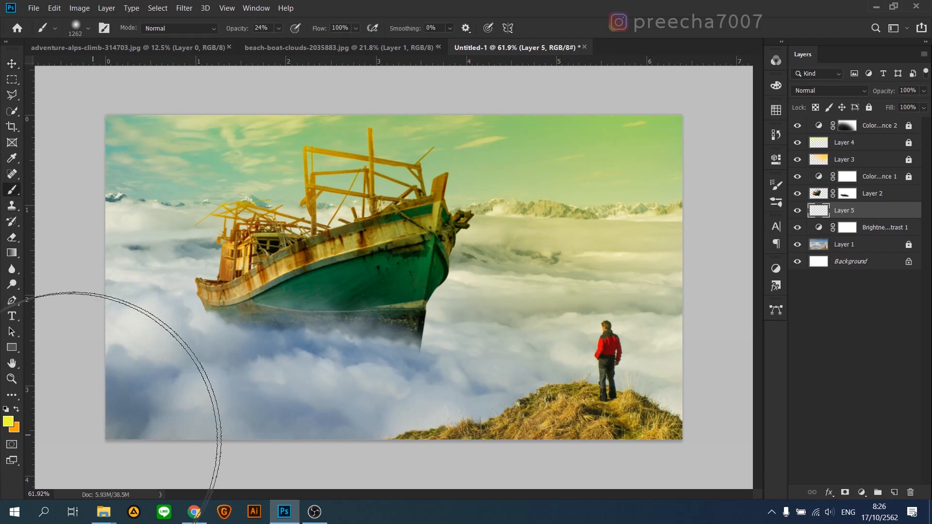
Step: Paint a broad dark blue (182e41) shadow over the clouds beneath the hull with a 182 px brush at 61% opacity
left_click(9, 423)
left_click(133, 395)
left_click(682, 379)
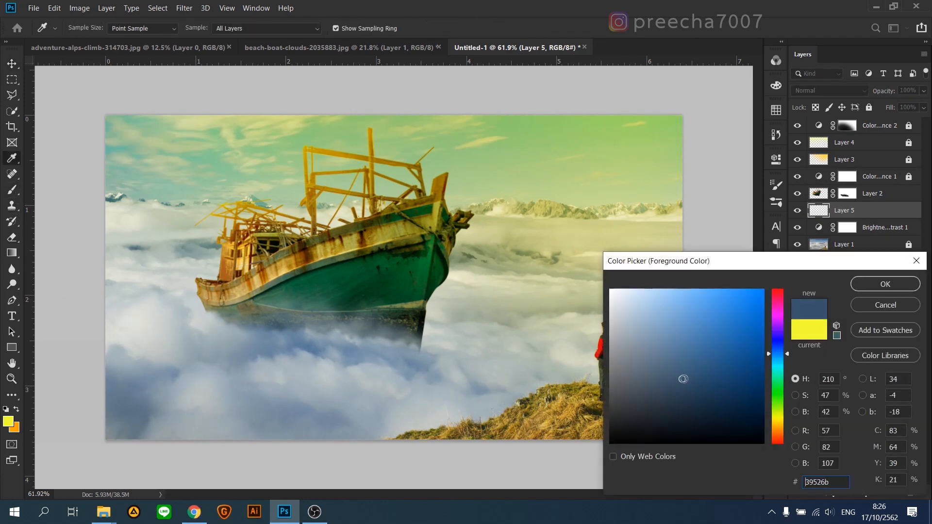
left_click(885, 284)
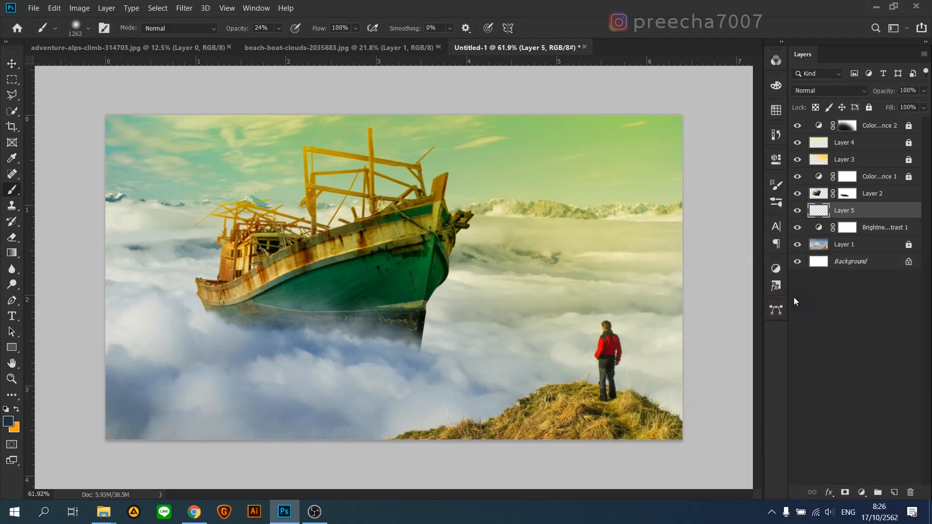
key("alt")
mouse_move(392, 320)
left_mouse_down()
mouse_move(361, 319)
mouse_move(390, 341)
left_mouse_up()
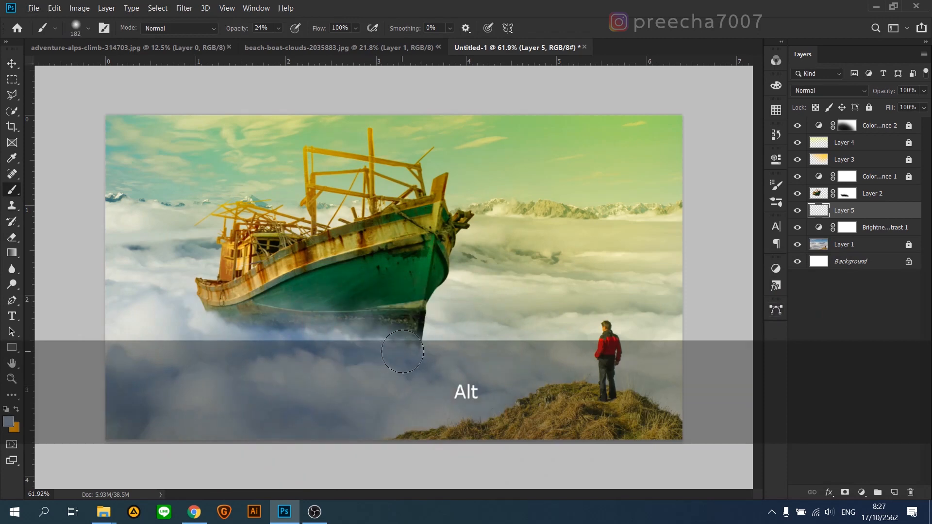
left_click(8, 422)
type("182e41")
left_click(876, 285)
mouse_move(404, 350)
left_mouse_down()
mouse_move(308, 394)
mouse_move(316, 394)
mouse_move(395, 348)
mouse_move(275, 395)
mouse_move(346, 332)
mouse_move(387, 354)
mouse_move(399, 347)
mouse_move(262, 412)
mouse_move(216, 326)
mouse_move(214, 345)
mouse_move(192, 329)
left_mouse_up()
left_click(246, 407, "shift")
mouse_move(245, 407)
left_mouse_down()
mouse_move(325, 356)
mouse_move(235, 341)
mouse_move(317, 353)
mouse_move(243, 371)
mouse_move(284, 376)
left_mouse_up()
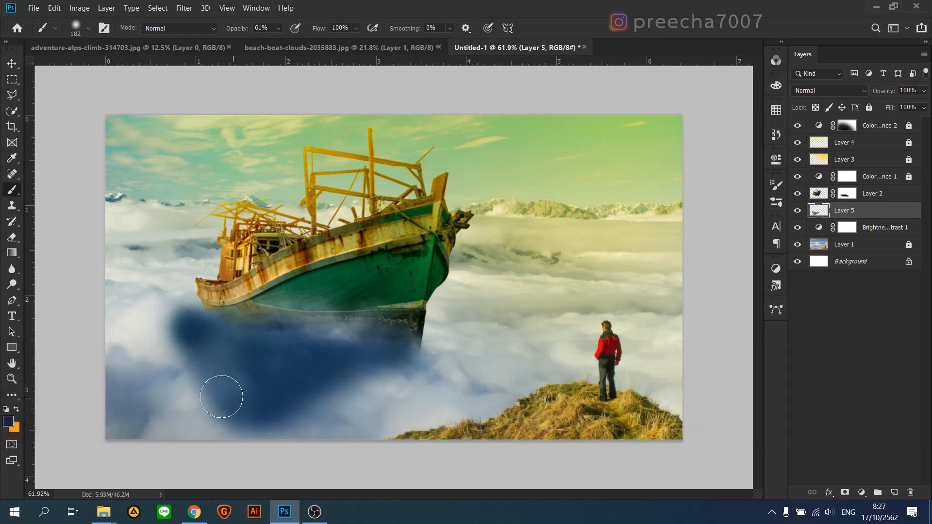
Step: Select the painted shadow, fill it with a darker navy of about 17222c, and lower Layer 5's opacity to 78%
left_click(819, 210, "ctrl")
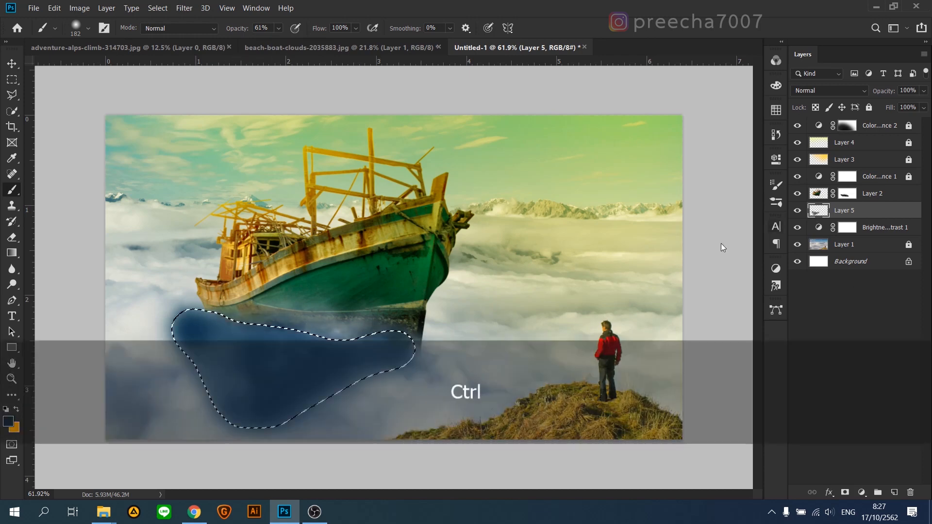
left_click(8, 421)
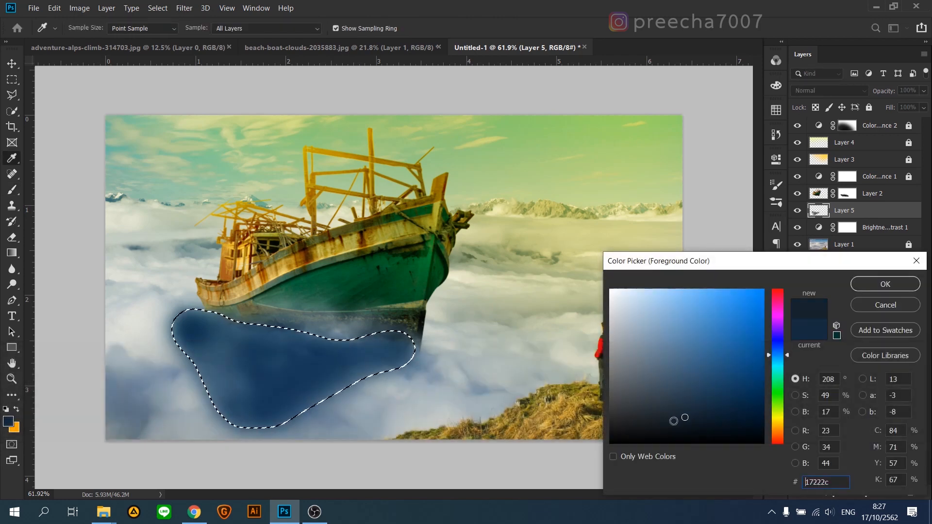
left_click(886, 284)
key("alt+BackSpace")
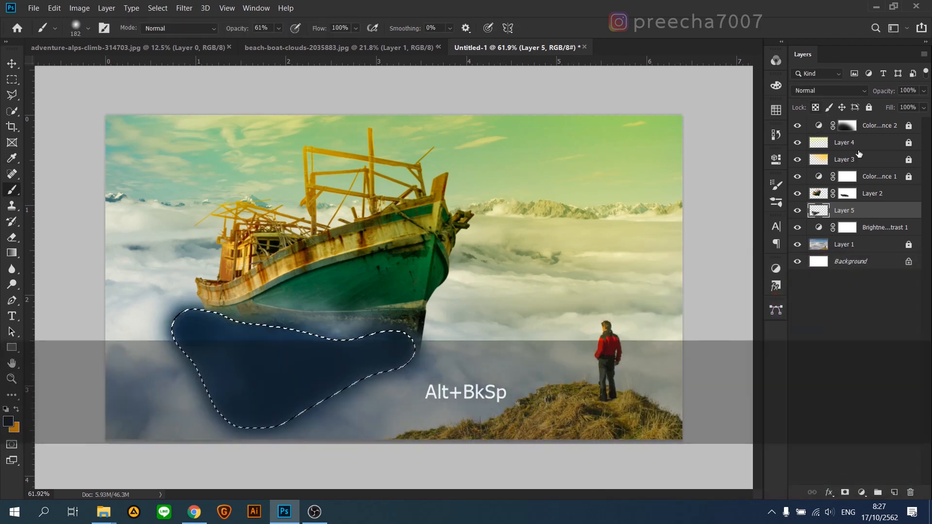
left_click(924, 91)
left_click_drag(925, 104, 900, 108)
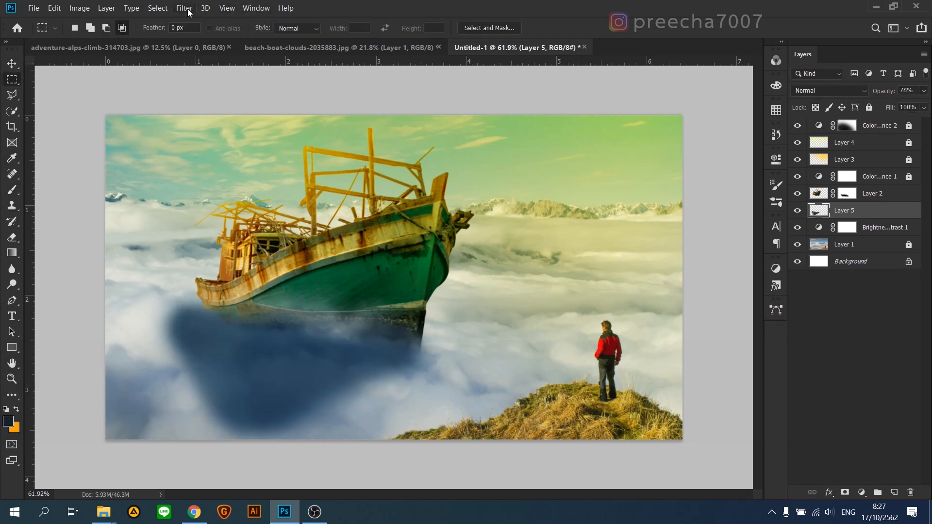
Step: Deselect the shadow and soften it with a Gaussian Blur of 34.6 pixels radius
left_click(189, 12)
mouse_move(206, 139)
left_click(364, 188)
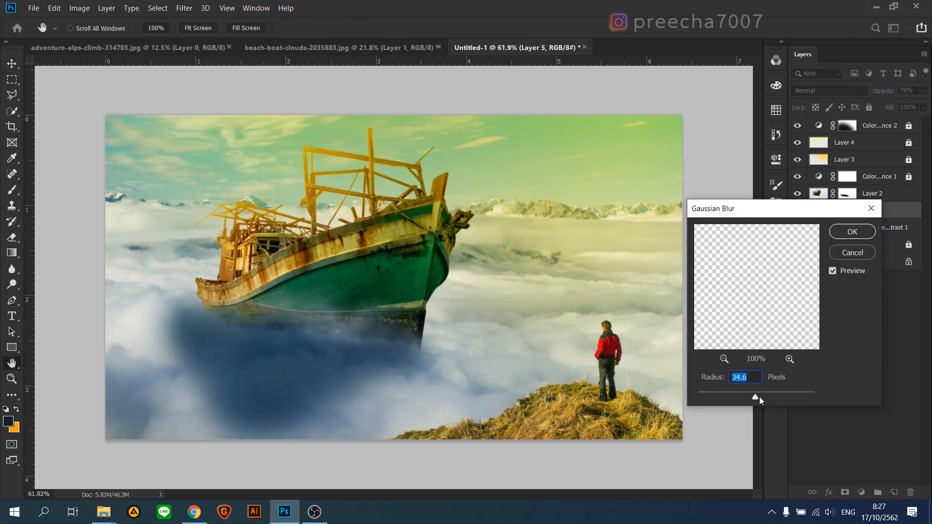
key("Return")
scroll(204, 229, "down", 2)
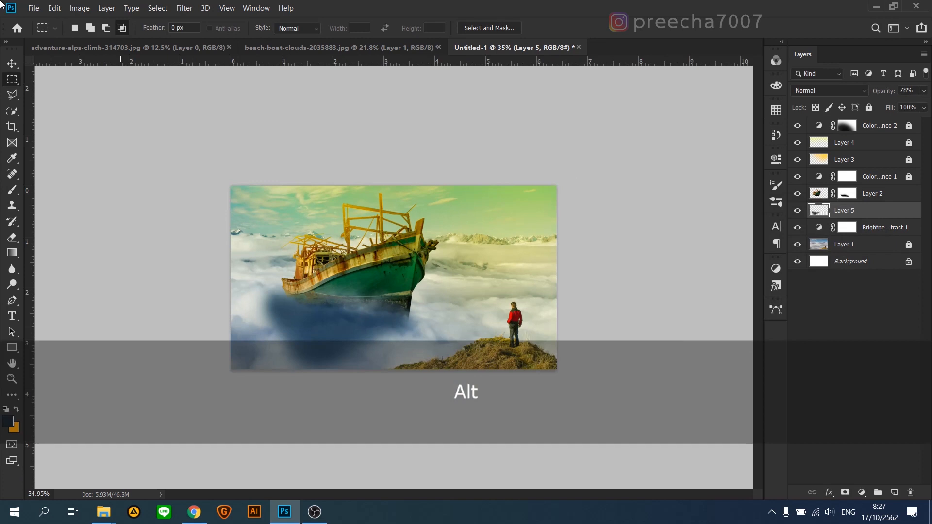
Step: Trim the shadow's outer edges with straight strokes of a 257 px eraser at 89% opacity
scroll(204, 228, "up", 1)
left_click(13, 240)
mouse_move(416, 375)
left_mouse_down()
mouse_move(358, 380)
mouse_move(444, 384)
mouse_move(384, 197)
left_mouse_up()
mouse_move(420, 394)
left_mouse_down()
mouse_move(419, 361)
mouse_move(409, 414)
left_mouse_up()
left_click_drag(459, 369, 439, 370)
left_click(316, 431, "shift")
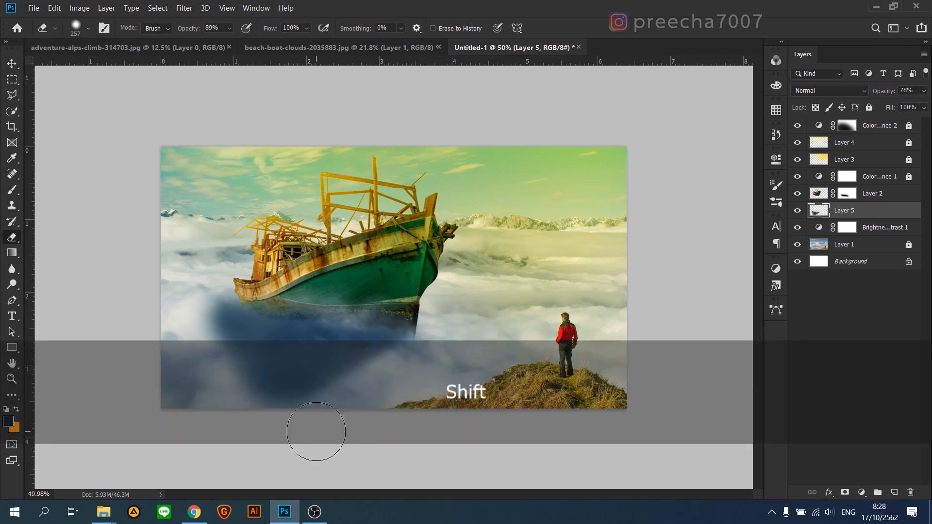
key("ctrl+z")
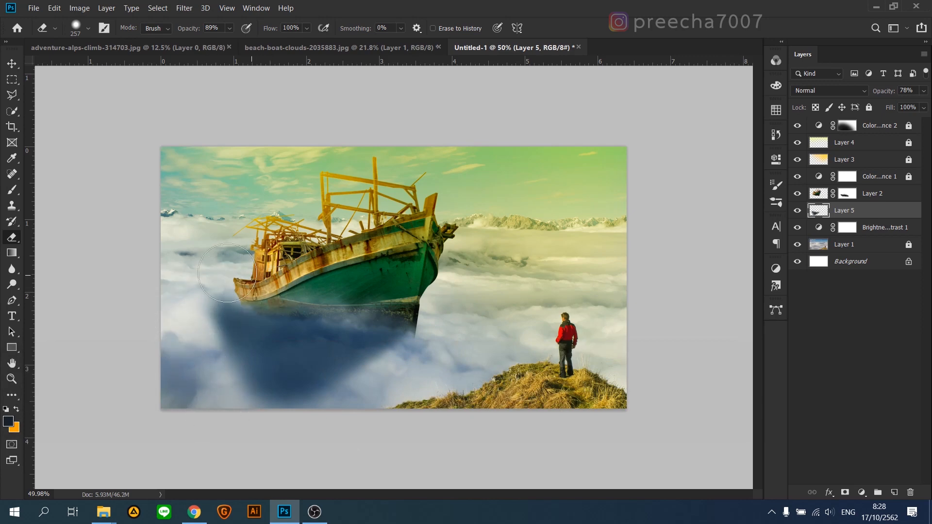
key("ctrl")
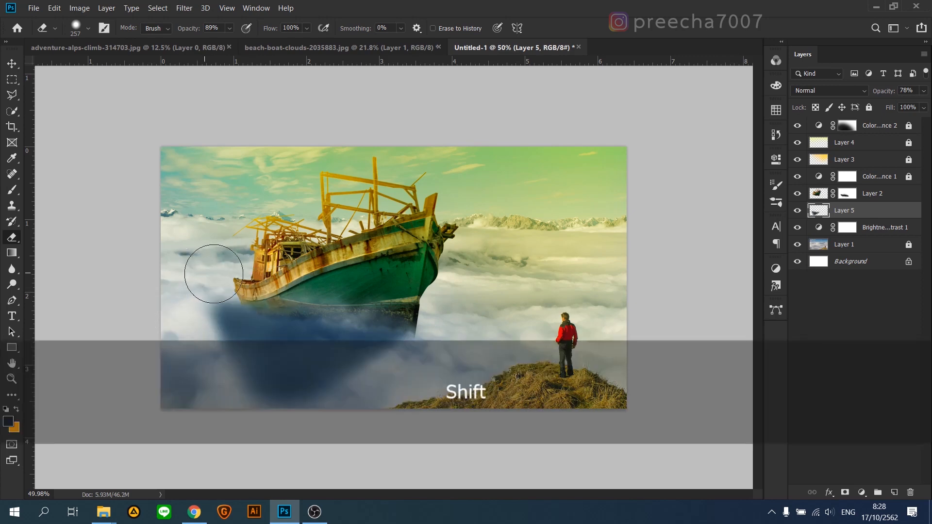
Step: Fade the left and lower parts of the shadow with a larger soft eraser at 89% opacity
key("alt")
mouse_move(246, 357)
left_mouse_down()
mouse_move(293, 364)
mouse_move(325, 349)
left_mouse_up()
scroll(268, 366, "down", 3)
mouse_move(271, 384)
left_mouse_down()
mouse_move(237, 435)
mouse_move(256, 423)
mouse_move(203, 377)
mouse_move(190, 330)
mouse_move(210, 388)
mouse_move(226, 398)
mouse_move(249, 291)
left_mouse_up()
scroll(250, 291, "up", 3)
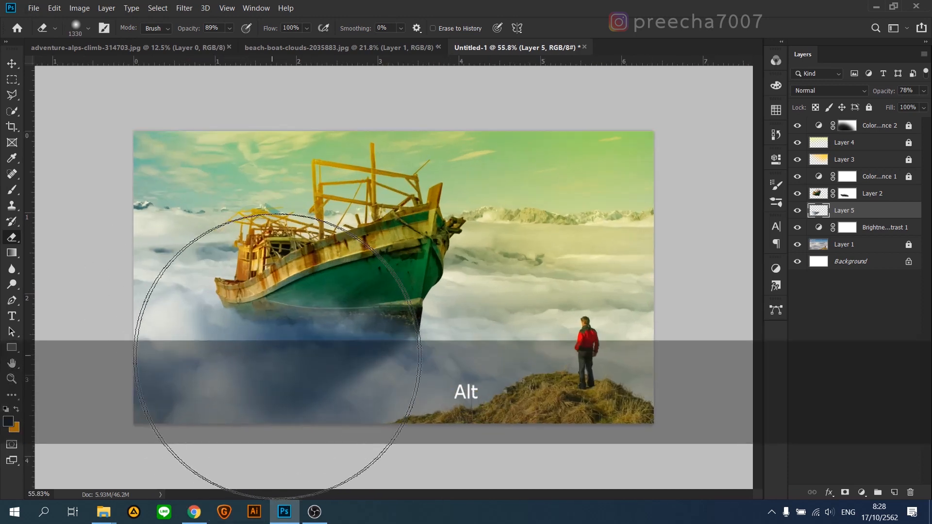
Step: Skew the shadow about 14.65° vertically to follow the hull's slant and reposition it beneath the boat
left_click(13, 79)
key("ctrl+t")
right_click(266, 343)
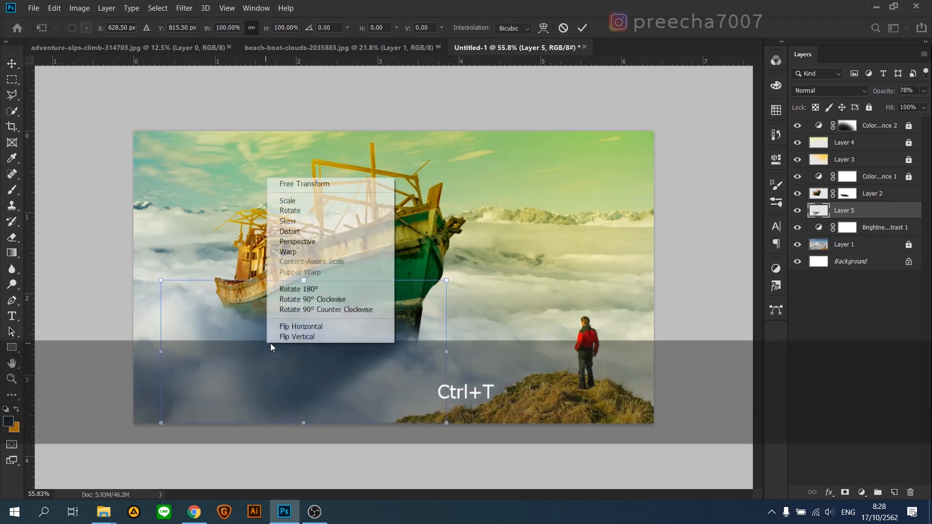
left_click(287, 221)
left_click_drag(161, 351, 137, 303)
left_click_drag(359, 343, 344, 360)
left_click_drag(147, 317, 147, 295)
left_click_drag(407, 342, 413, 348)
left_click_drag(155, 238, 191, 282)
left_click_drag(250, 332, 268, 340)
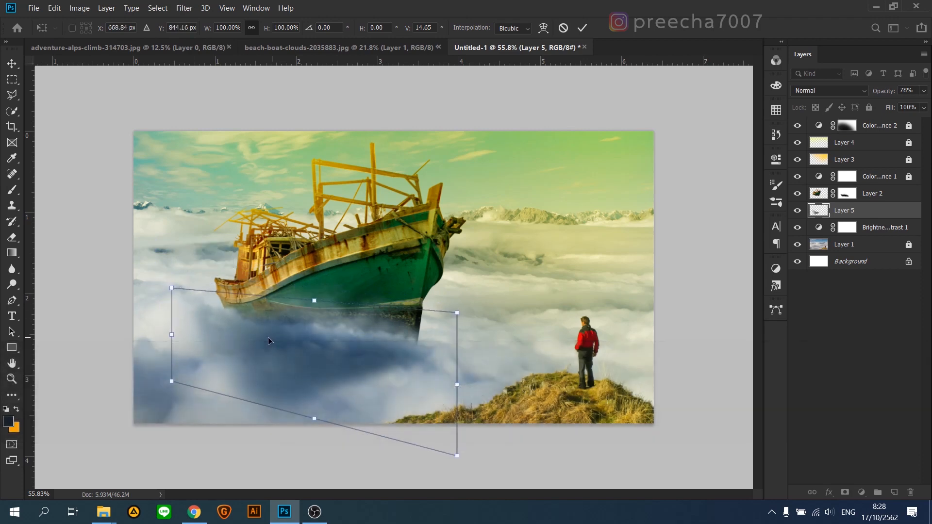
key("Return")
Step: Erase the shadow's lower edge with a 453 px eraser and smudge it into the clouds with a 265 px soft brush at 24% strength
left_click(12, 238)
left_click_drag(273, 418, 111, 436)
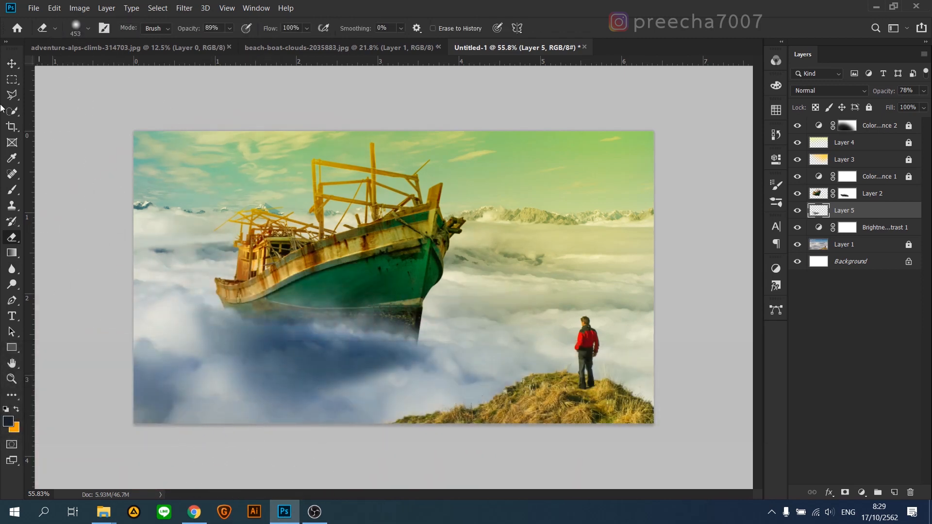
right_click(12, 270)
left_click(62, 291)
mouse_move(268, 367)
left_mouse_down()
mouse_move(357, 356)
mouse_move(295, 341)
left_mouse_up()
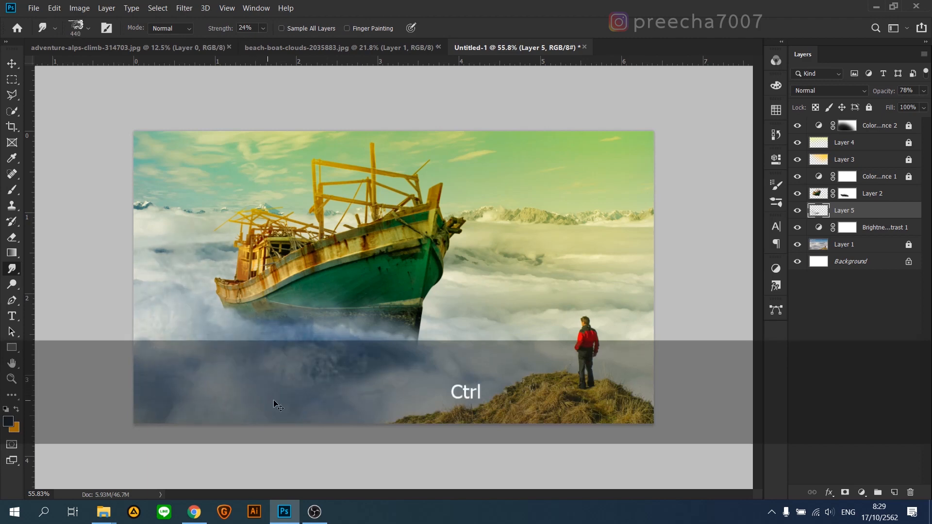
left_click_drag(283, 391, 233, 393)
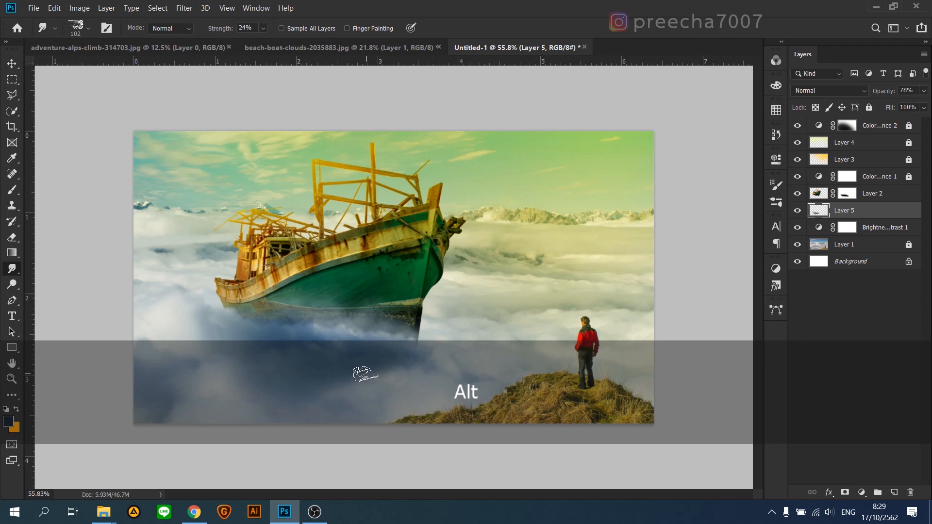
right_click(364, 375)
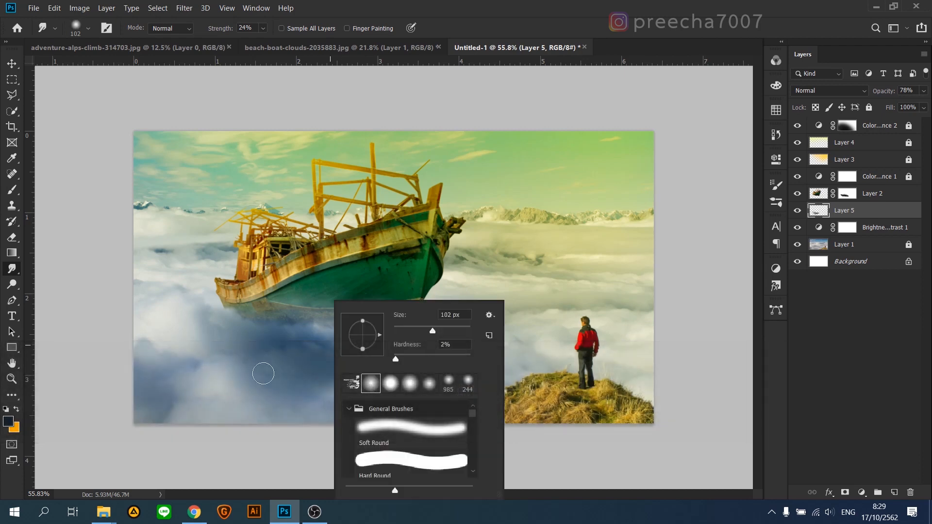
left_click_drag(263, 374, 274, 379)
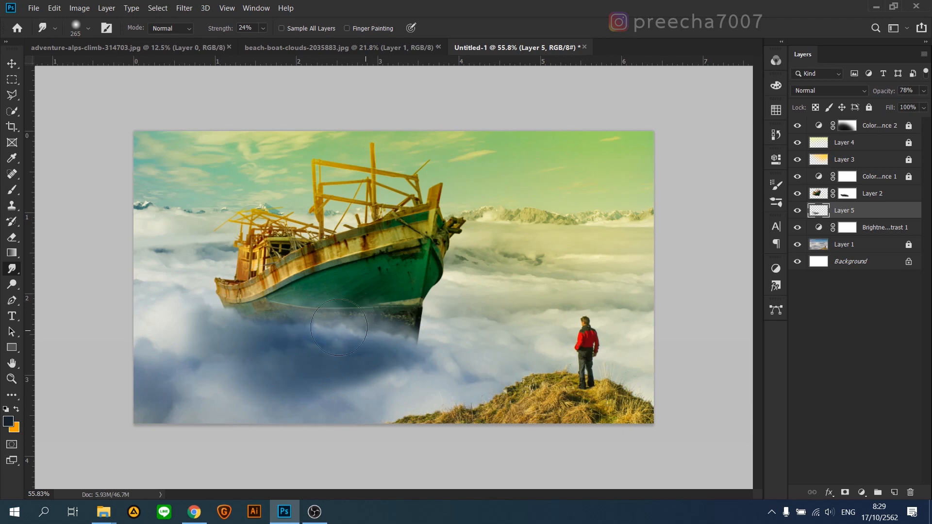
Step: Soften the lower-left part of the shadow with a large 688 px eraser at 89% opacity
left_click(10, 239)
left_click_drag(222, 395, 280, 376)
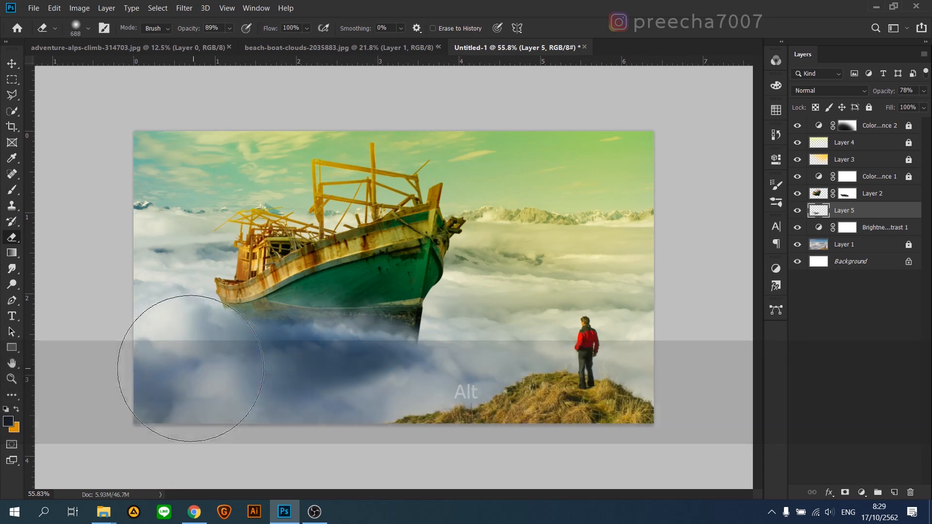
key("v")
scroll(373, 300, "down", 2)
scroll(374, 301, "up", 2)
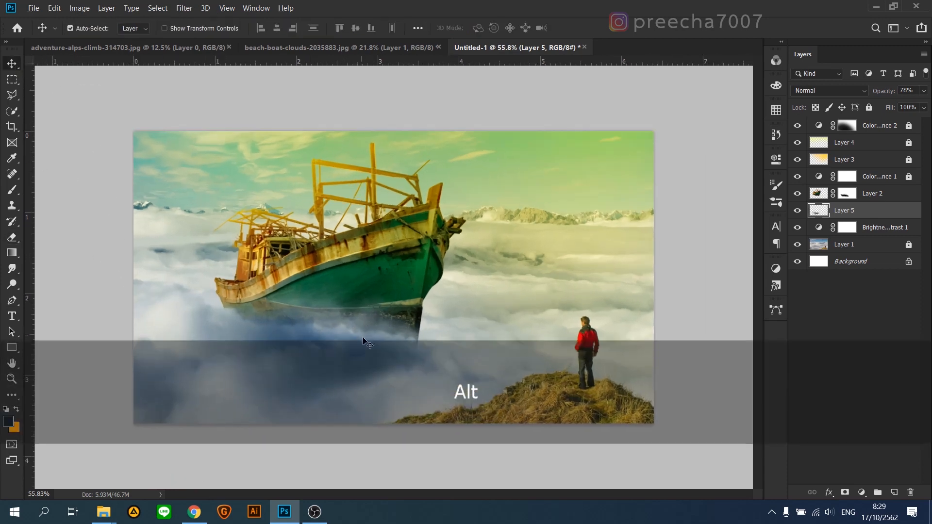
Step: Add a new layer beneath the shadow layer and set its blending to Overlay at 68% opacity
left_click(893, 492)
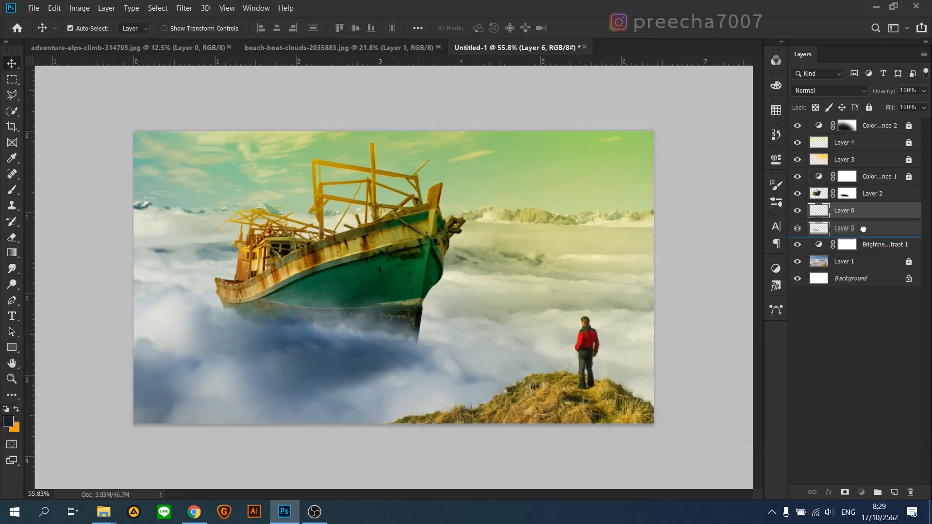
left_click_drag(837, 225, 836, 233)
key("b")
right_click(332, 351, "alt")
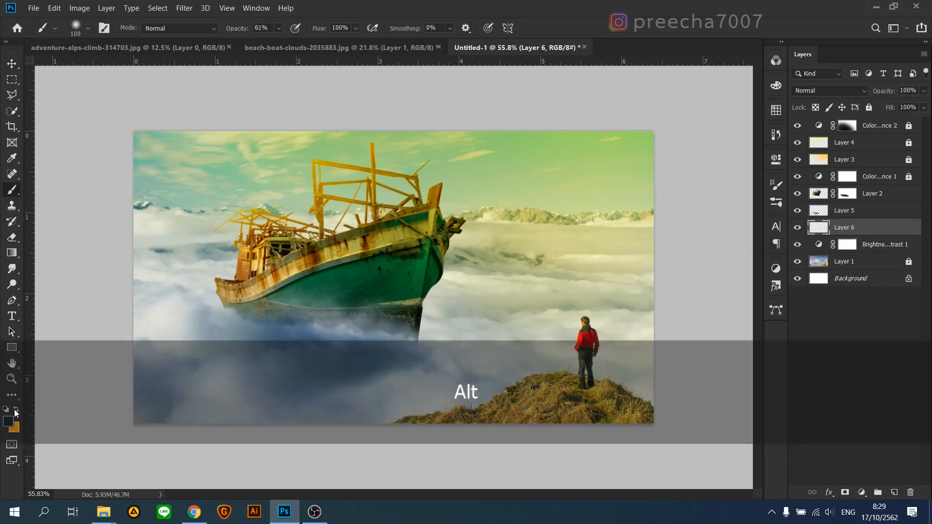
left_click(8, 421)
left_click(869, 290)
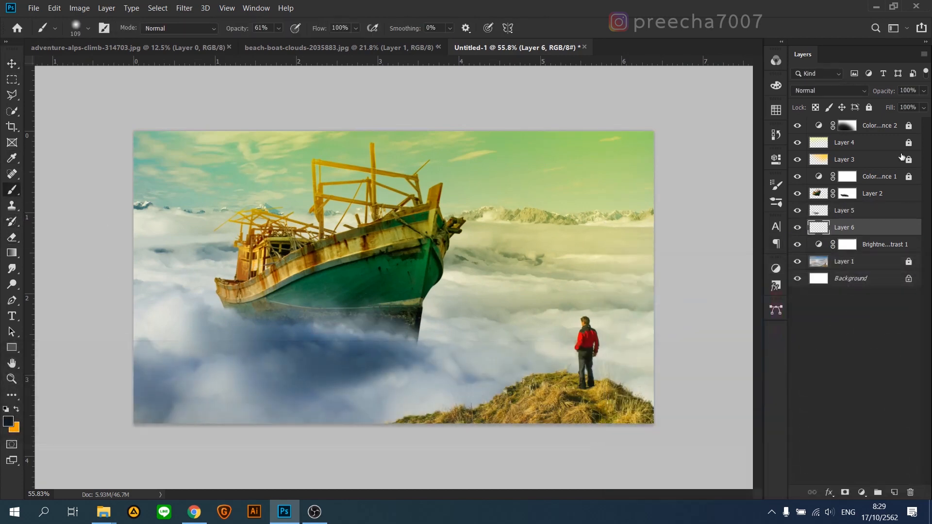
left_click(828, 91)
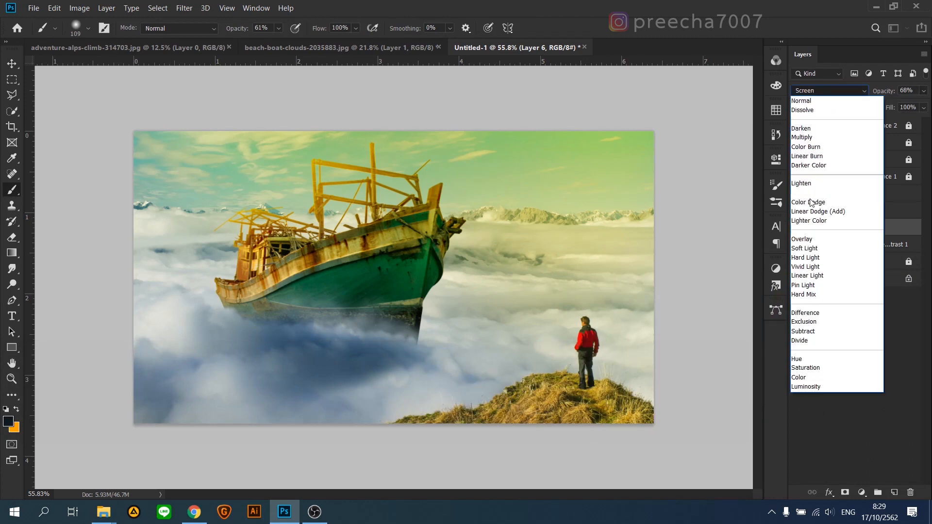
left_click(808, 238)
Step: Deepen the shadow on the clouds just under the hull with a 158 px near-black brush at 61% opacity
right_click(413, 349)
mouse_move(387, 347)
left_mouse_down()
mouse_move(395, 345)
mouse_move(241, 316)
left_mouse_up()
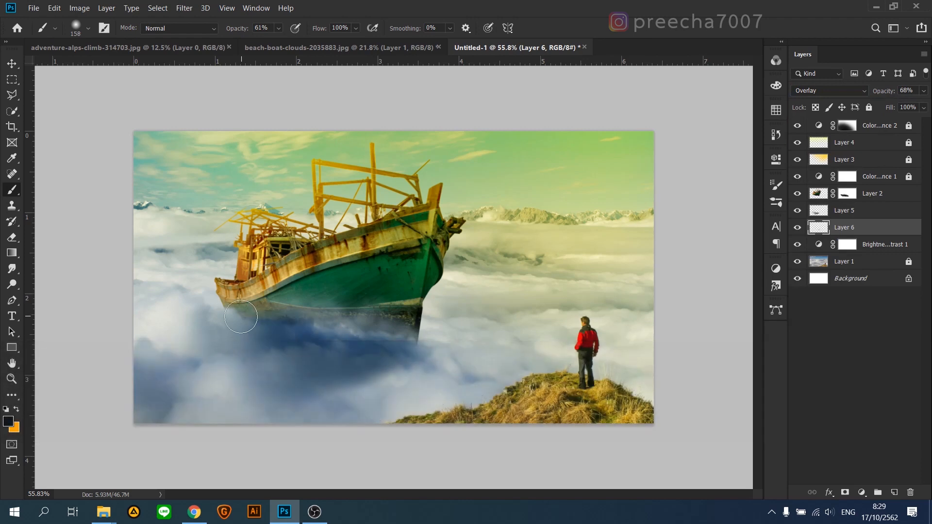
left_click(8, 421)
left_click(748, 442)
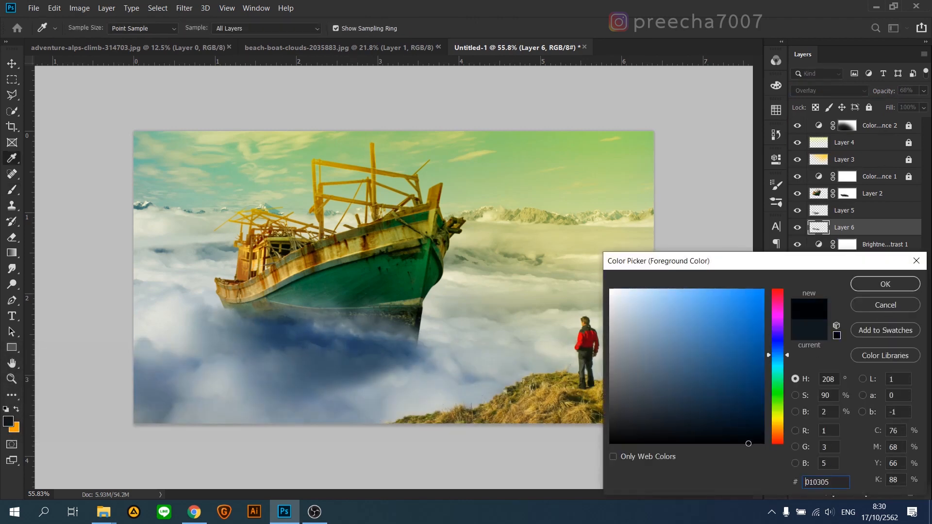
left_click(871, 290)
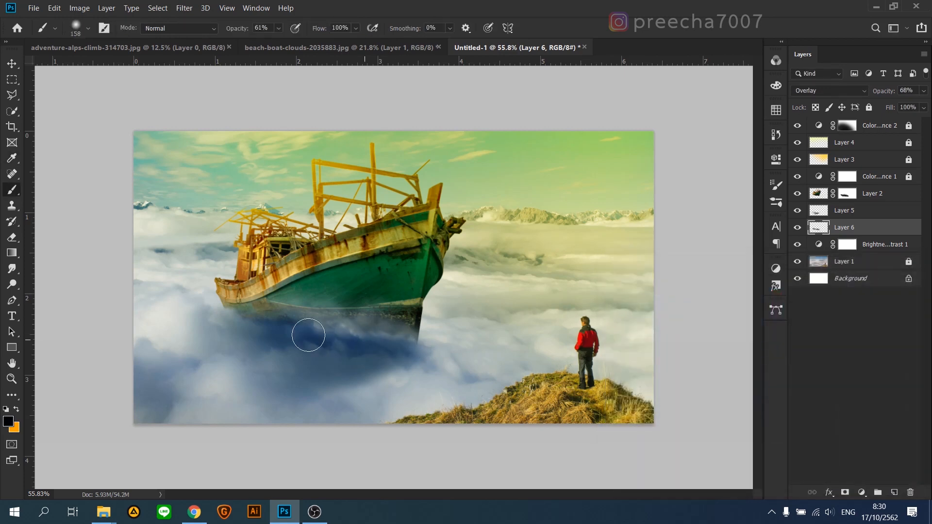
left_click_drag(226, 318, 292, 352)
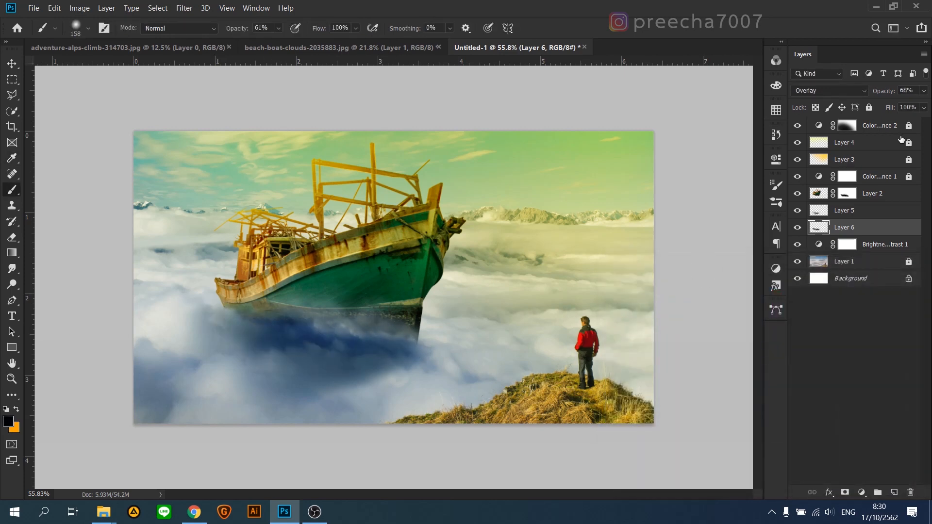
Step: Lower the Overlay shading layer's opacity to 13%, adjust the original shadow layer's opacity, and deselect all layers
left_click_drag(924, 92, 884, 107)
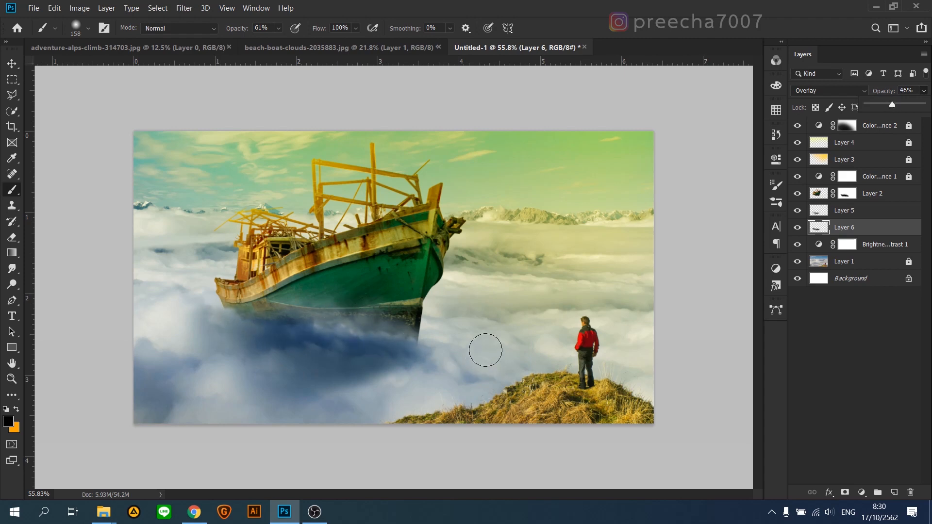
mouse_move(883, 103)
left_mouse_down()
mouse_move(878, 115)
mouse_move(873, 105)
left_mouse_up()
key("v")
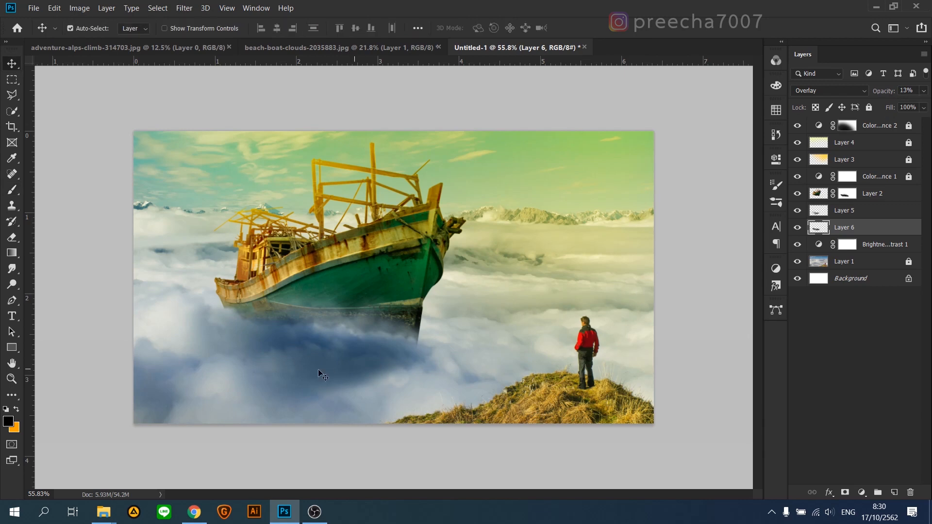
left_click(332, 373)
mouse_move(917, 101)
left_mouse_down()
mouse_move(895, 104)
mouse_move(906, 102)
left_mouse_up()
left_click(716, 238)
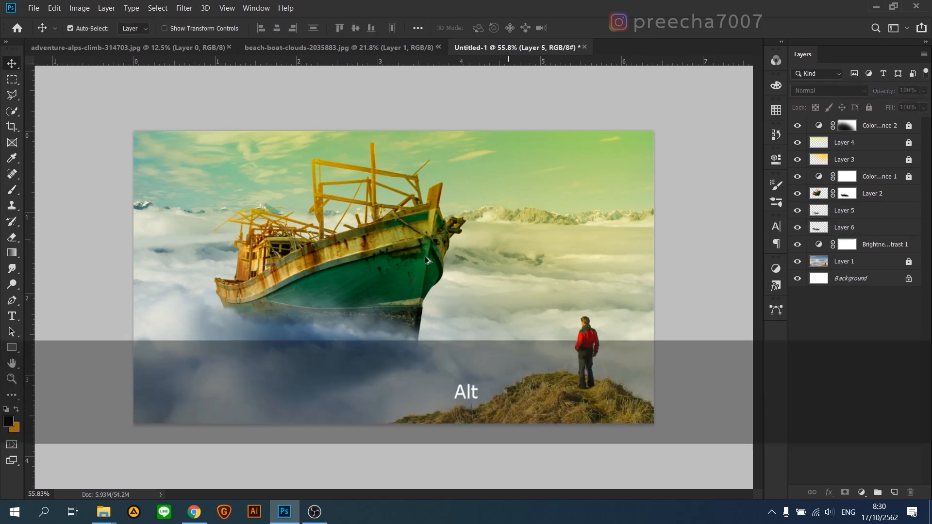
Step: Add a new layer above the boat layer and clip it to the boat
scroll(429, 287, "up", 1)
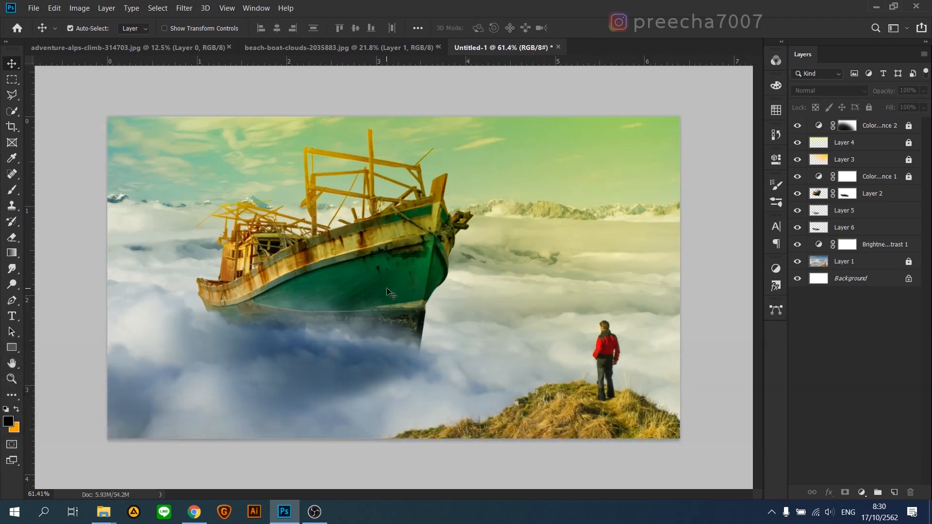
left_click(373, 284)
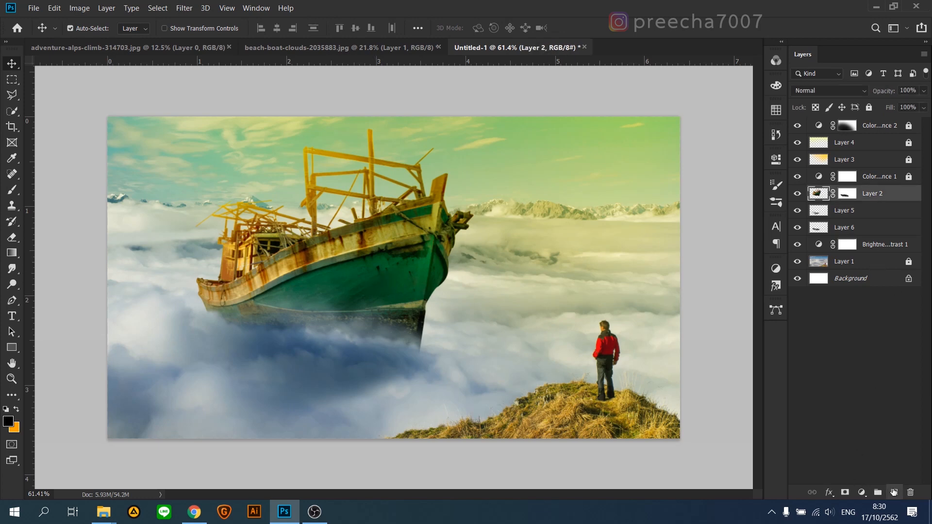
left_click(893, 492)
key("ctrl+alt+g")
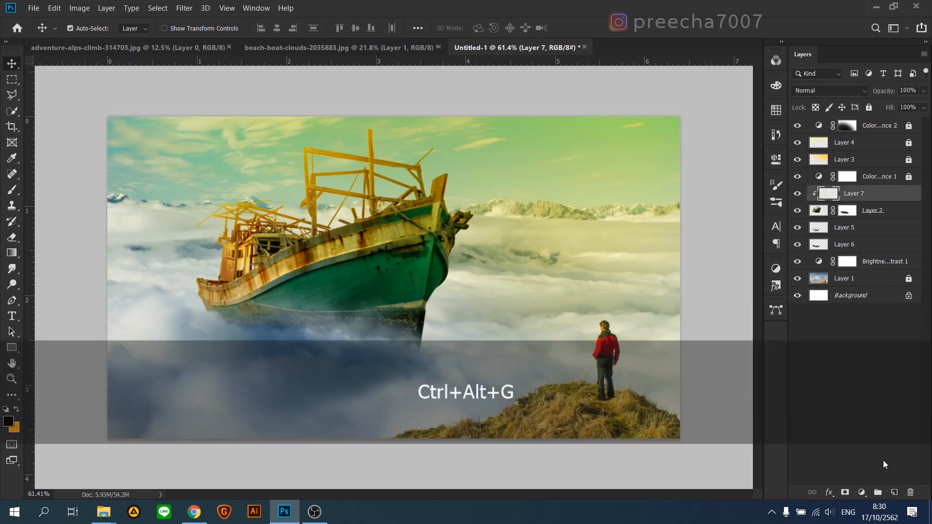
Step: Choose dark teal #0c1d20 as the foreground colour and set the clipped layer's blending to Overlay
key("b")
left_click(7, 422)
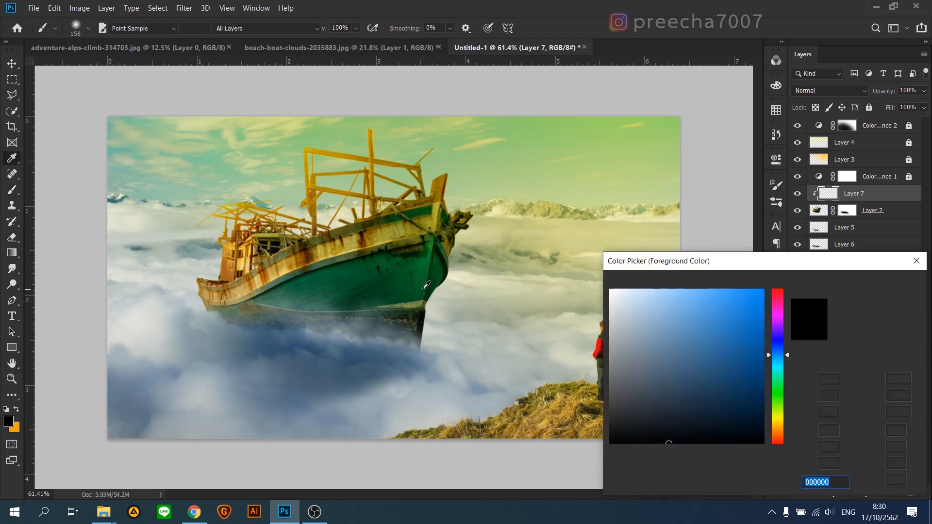
left_click(378, 318)
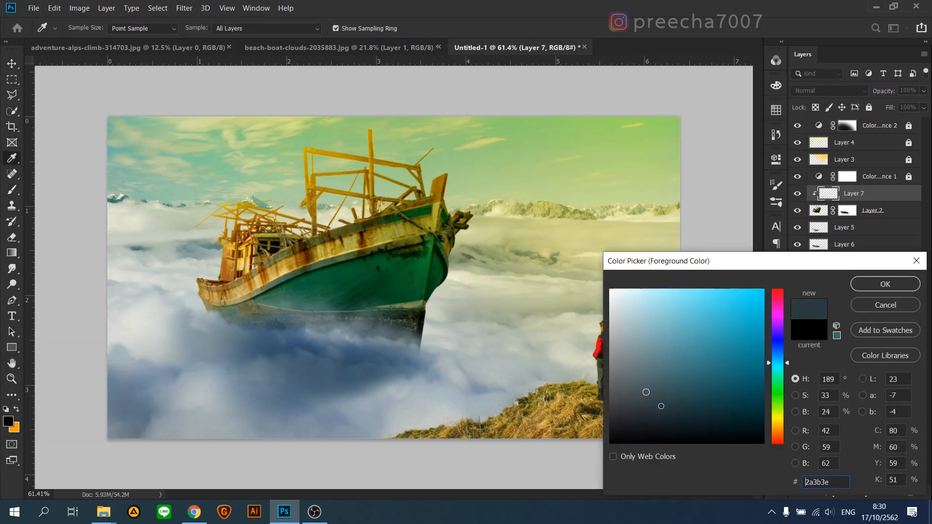
left_click(707, 423)
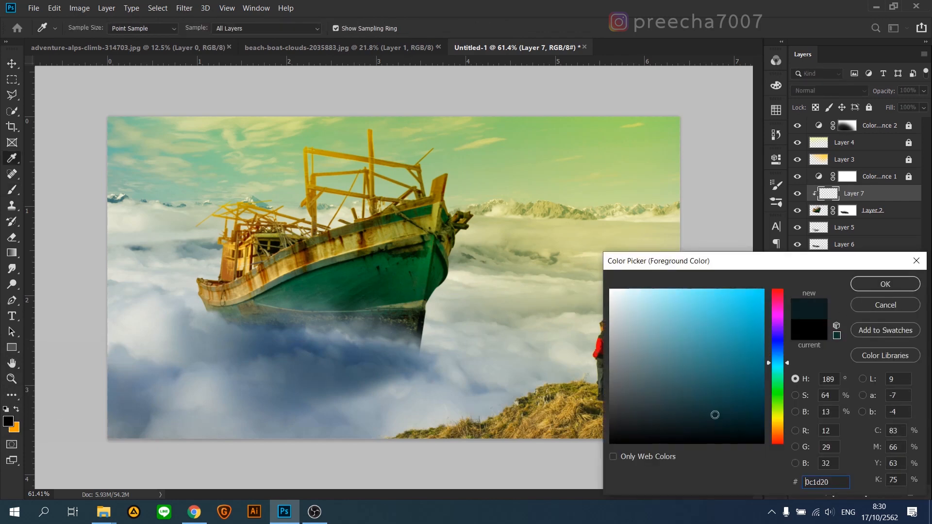
left_click(886, 284)
left_click(829, 91)
left_click(805, 239)
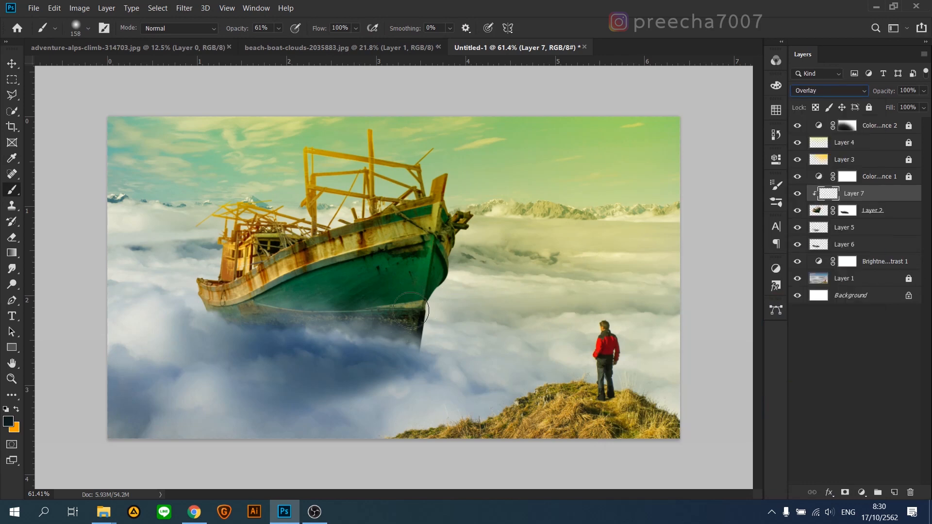
Step: Darken the lower hull with a very large soft brush at 47% opacity and set the clipped layer's opacity to 35%
left_click_drag(381, 333, 437, 313)
left_click(278, 28)
left_click(280, 43)
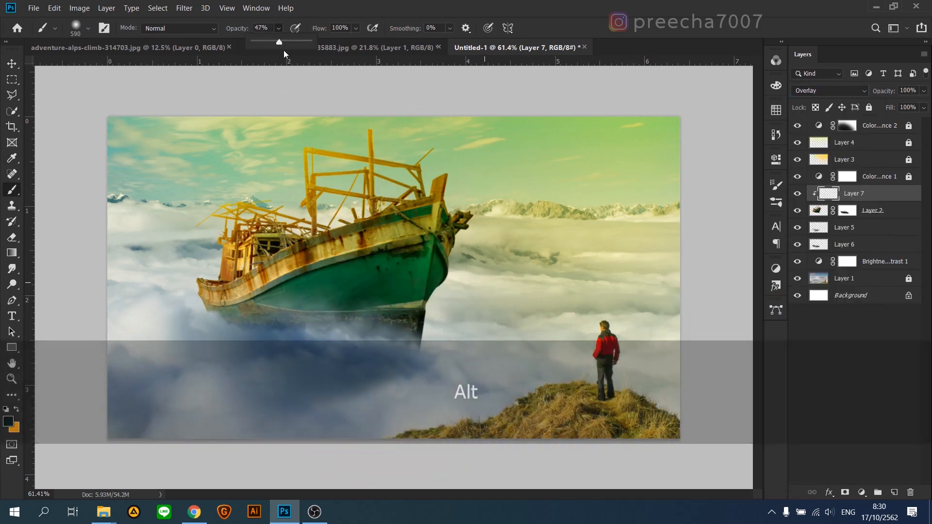
mouse_move(421, 315)
left_mouse_down()
mouse_move(356, 318)
mouse_move(316, 313)
mouse_move(316, 305)
mouse_move(398, 335)
left_mouse_up()
left_click_drag(295, 340, 411, 325)
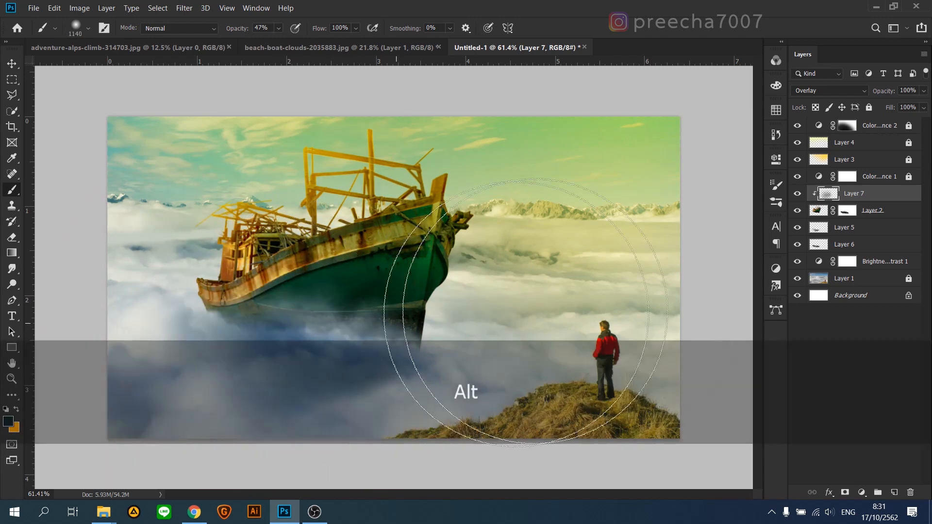
key("ctrl+z")
left_click(924, 91)
left_click_drag(900, 104, 903, 105)
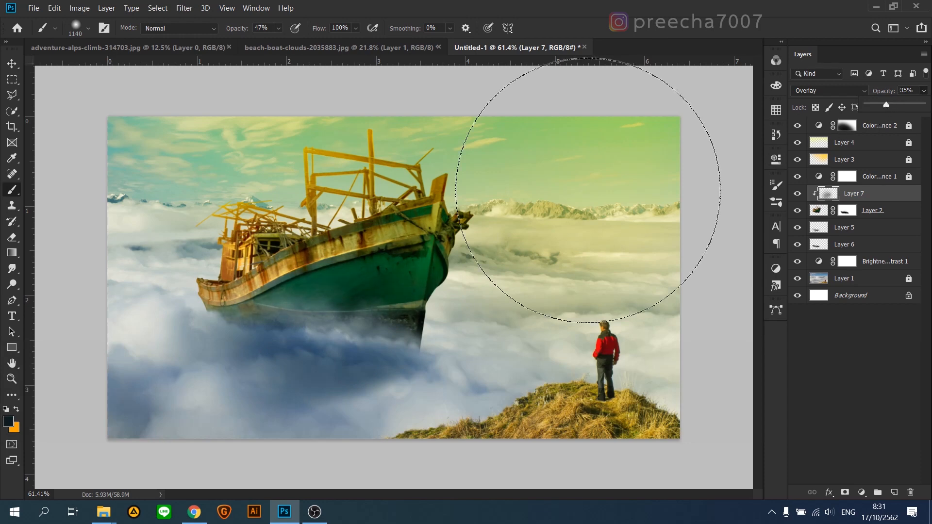
Step: Choose pale yellow #ecff6a as the foreground colour and brush soft highlights onto the sunlit bow
left_click(8, 421)
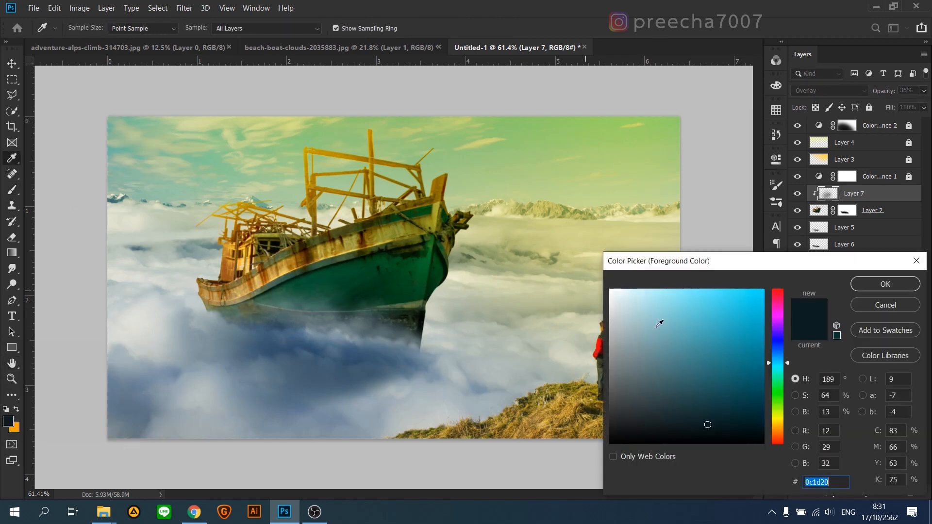
left_click(781, 416)
mouse_move(676, 300)
left_mouse_down()
mouse_move(685, 281)
mouse_move(699, 288)
left_mouse_up()
left_click(872, 287)
left_click_drag(488, 291, 364, 307)
mouse_move(493, 270)
left_mouse_down()
mouse_move(480, 276)
mouse_move(449, 226)
mouse_move(443, 304)
mouse_move(447, 265)
left_mouse_up()
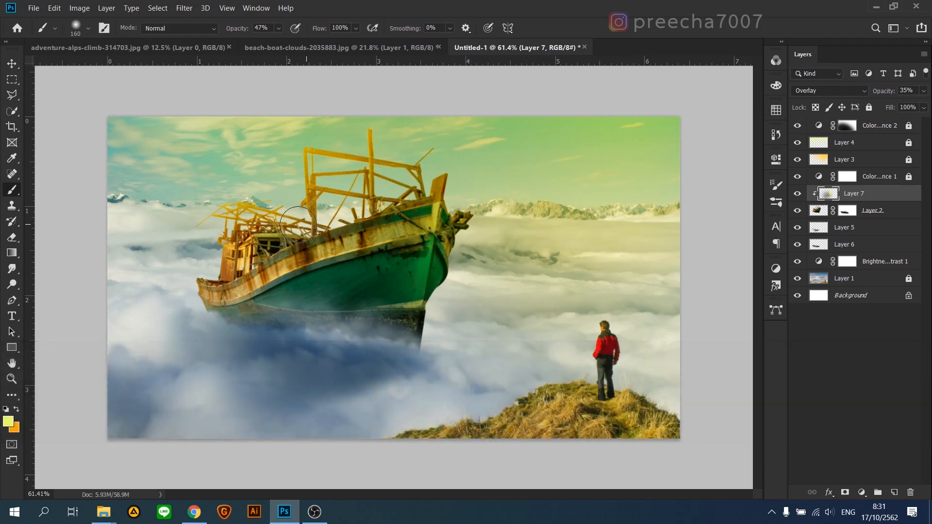
Step: Add another clipped layer directly above the boat, beneath the existing shading layer
scroll(287, 281, "up", 4)
left_click_drag(247, 271, 390, 320)
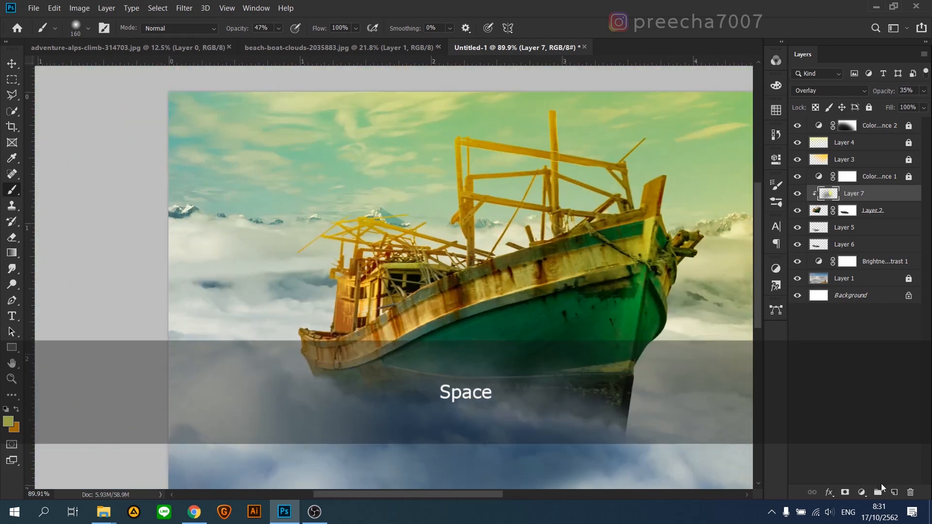
left_click(894, 492)
left_click_drag(872, 194, 872, 217)
scroll(537, 313, "up", 3)
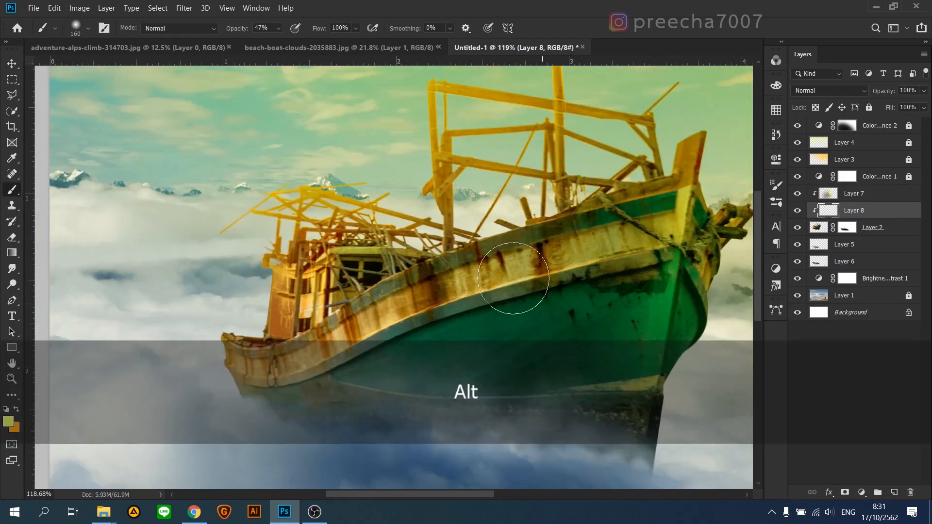
Step: Choose a near-black foreground colour and set the new clipped layer's blending to Overlay
left_click_drag(463, 227, 449, 333)
scroll(618, 257, "up", 2)
left_click(6, 425)
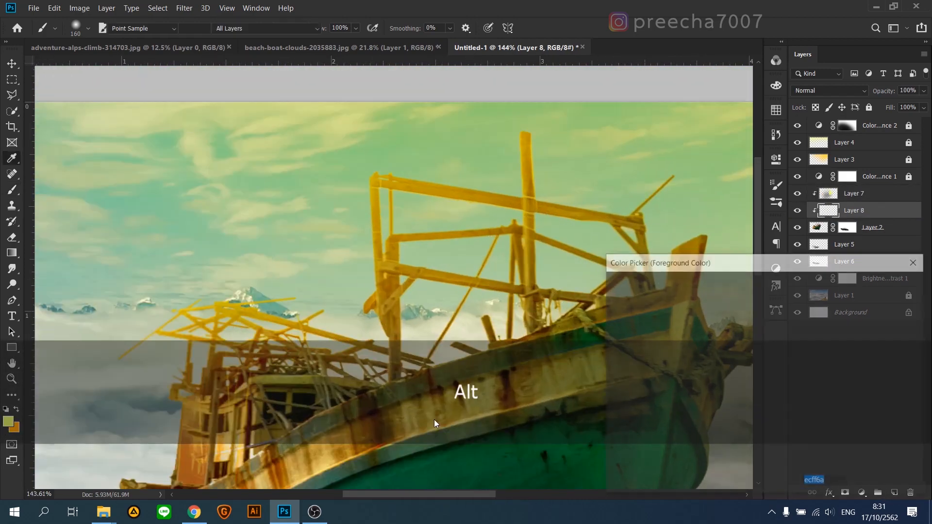
left_click(732, 440)
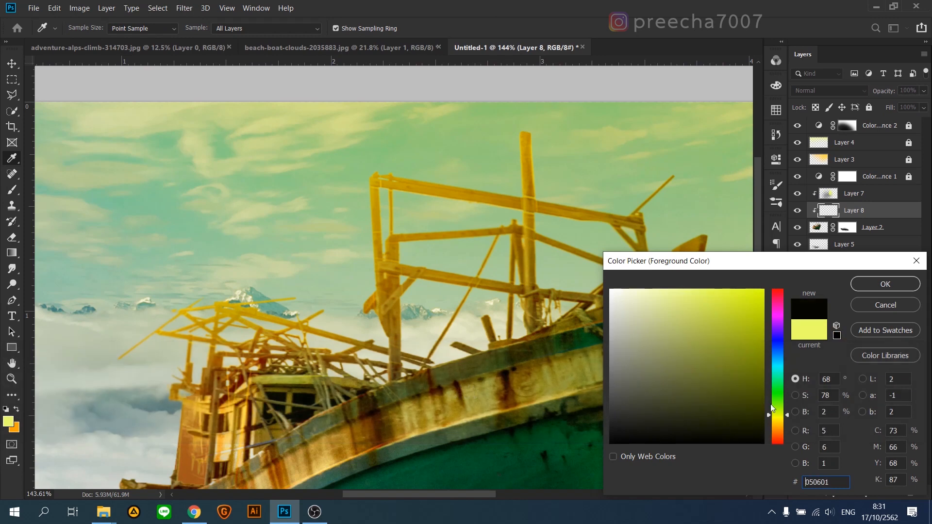
left_click(872, 282)
left_click(844, 92)
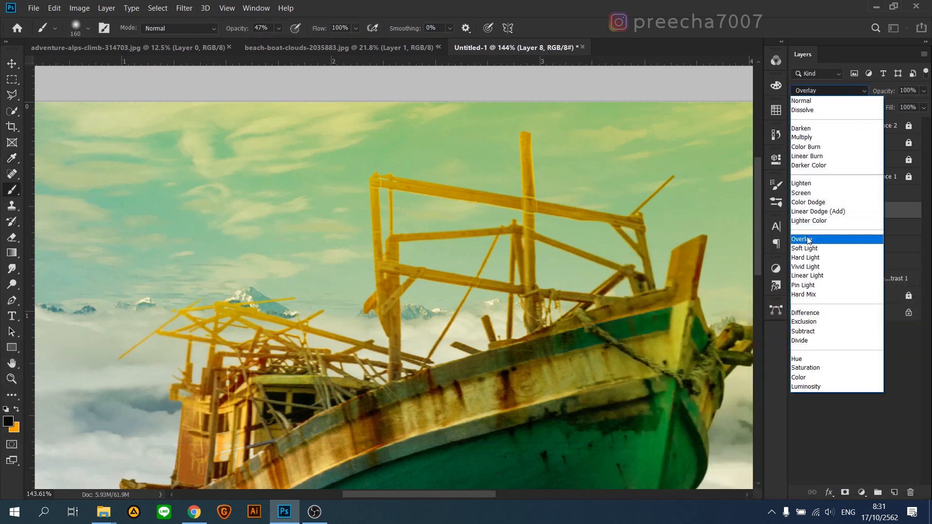
left_click(811, 239)
Step: Darken the outer left edge of the wooden frame's left post with a small soft brush at 85% opacity
key("alt")
mouse_move(532, 184)
left_mouse_down()
mouse_move(507, 192)
mouse_move(496, 242)
left_mouse_up()
left_click(309, 41)
left_click_drag(514, 178, 488, 185)
left_click(515, 191, "shift")
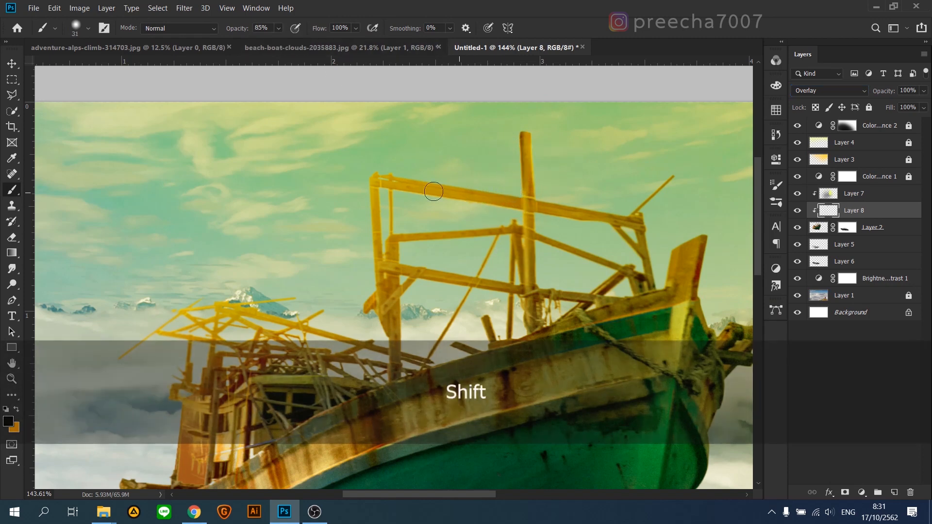
left_click(365, 183, "shift")
Step: Try to shade the left side of the tall mast with straight strokes of an 11 px brush at 85% opacity
mouse_move(521, 223)
left_mouse_down()
mouse_move(514, 220)
mouse_move(523, 217)
left_mouse_up()
left_click(523, 282, "shift")
key("ctrl+z")
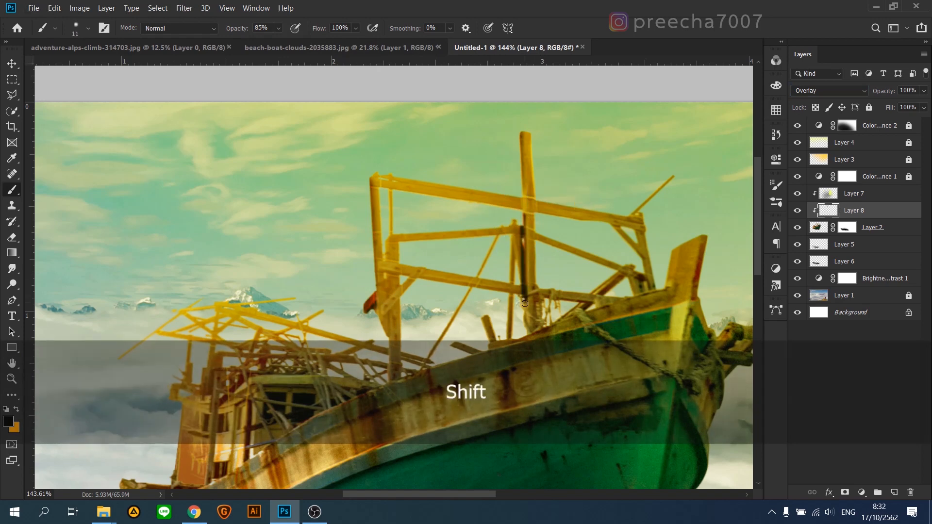
key("ctrl+z")
Step: Try to shade the inner left post of the wooden frame with straight strokes of a 17 px brush at 54% opacity
right_click(386, 237, "alt")
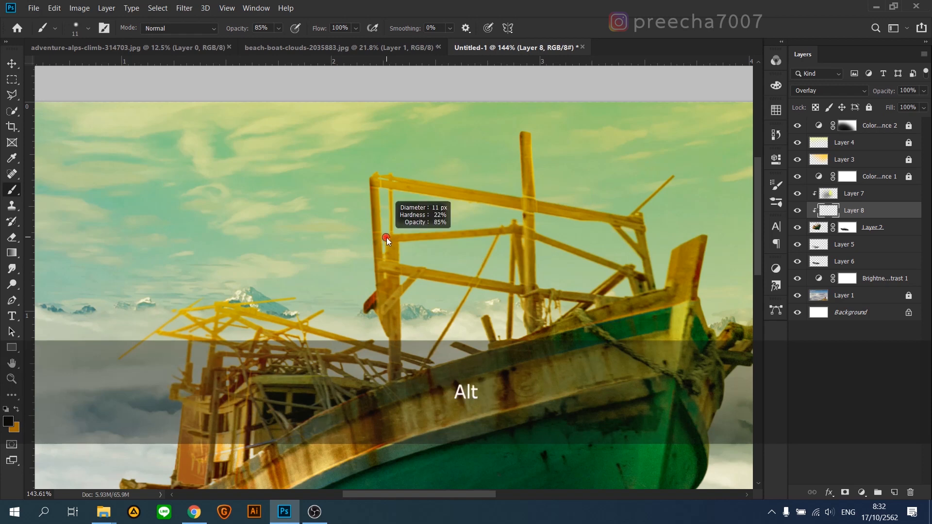
scroll(387, 238, "up", 6)
left_click_drag(392, 236, 401, 237)
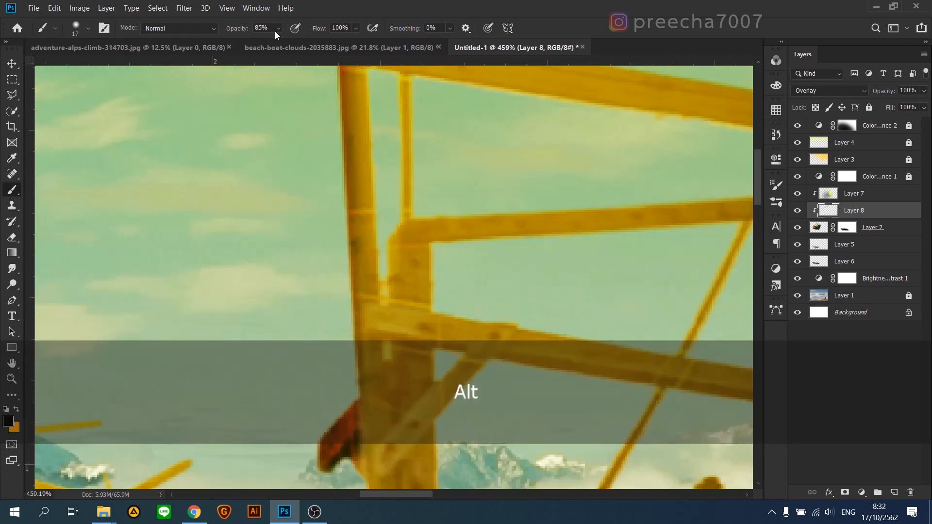
left_click(271, 42)
left_click(392, 226)
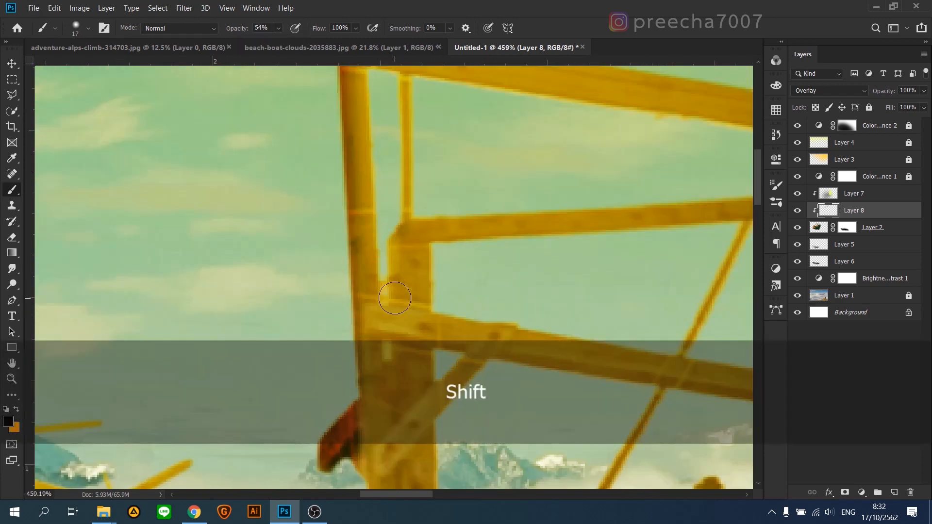
left_click(387, 293, "shift")
scroll(404, 316, "down", 3)
scroll(403, 316, "down", 5)
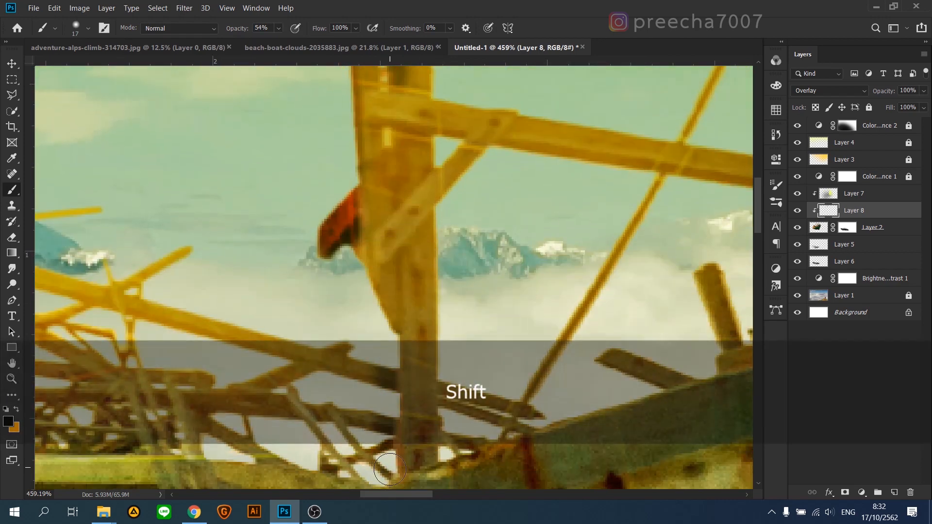
key("ctrl+z")
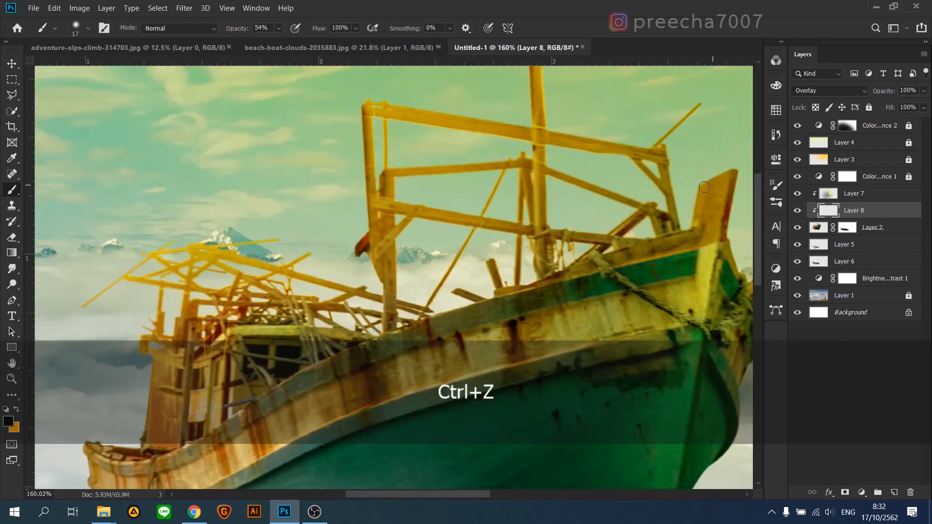
Step: Darken the upright bow post and its base with soft brushes of 17 and 35 px at 54% opacity
key("shift")
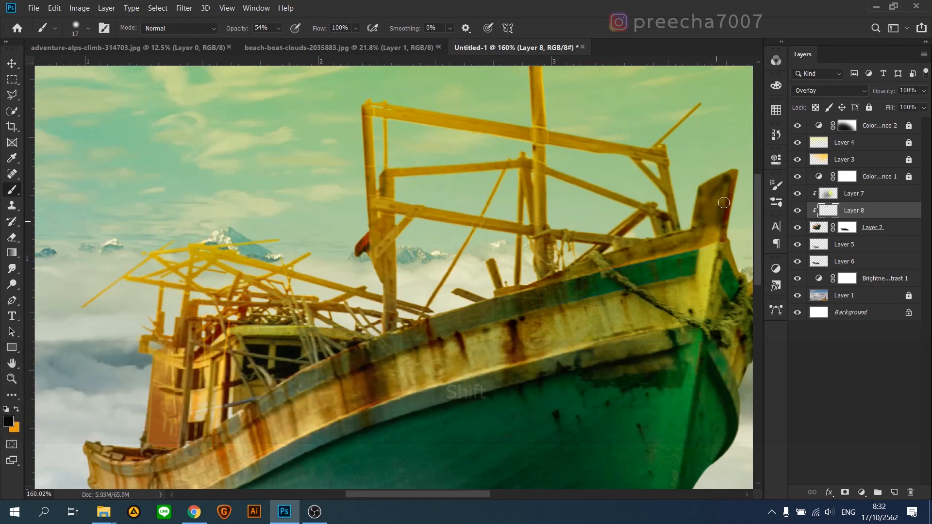
scroll(718, 216, "down", 1)
left_click_drag(701, 237, 712, 237)
key("shift")
scroll(651, 392, "down", 4)
scroll(627, 395, "down", 5)
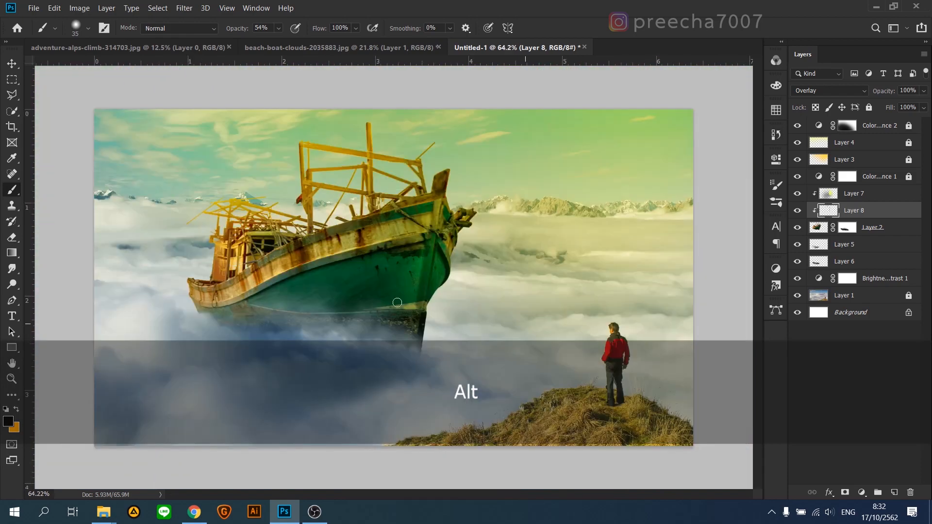
Step: Darken the green hull beside the bow's keel line with large soft brushes up to 133 px at 54% opacity
scroll(389, 261, "up", 3)
left_click_drag(422, 283, 448, 283)
key("shift")
scroll(359, 313, "down", 3)
scroll(357, 316, "up", 2)
left_click_drag(443, 194, 465, 194)
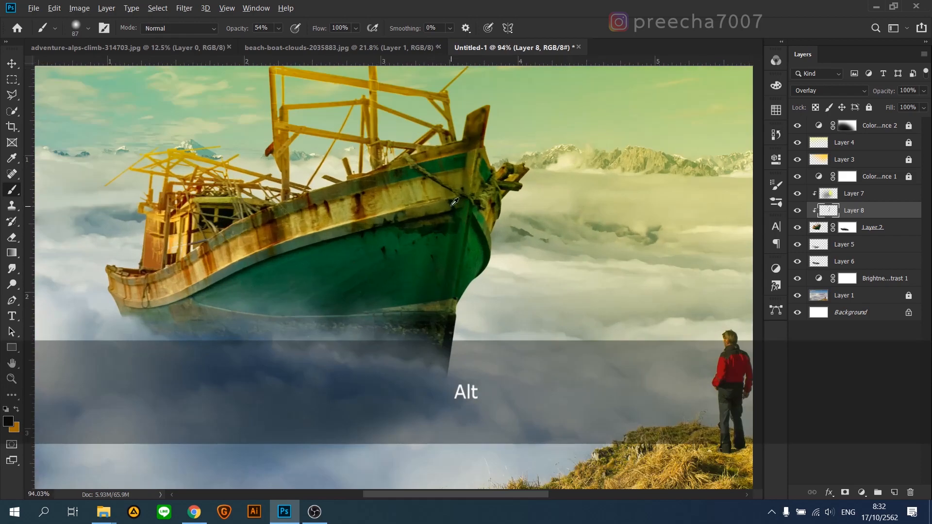
left_click(443, 194)
left_click(354, 347, "shift")
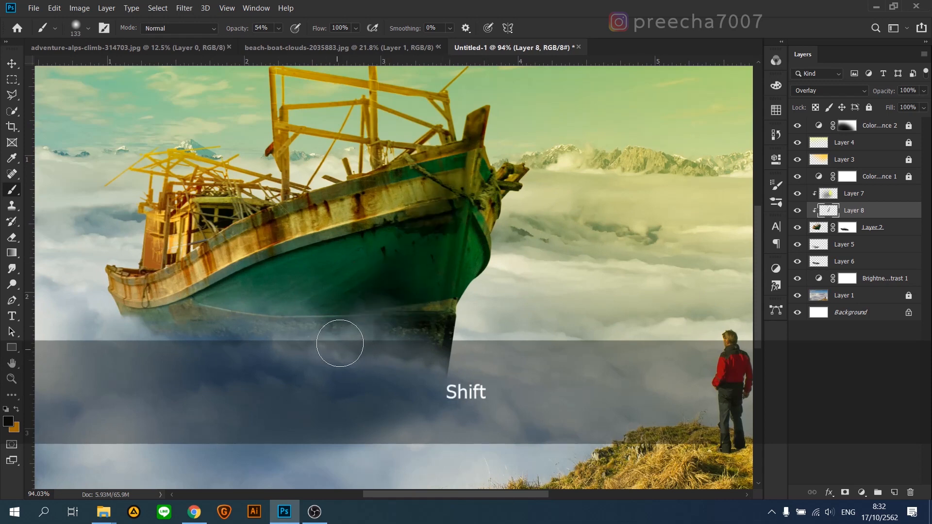
key("alt")
left_click(12, 237)
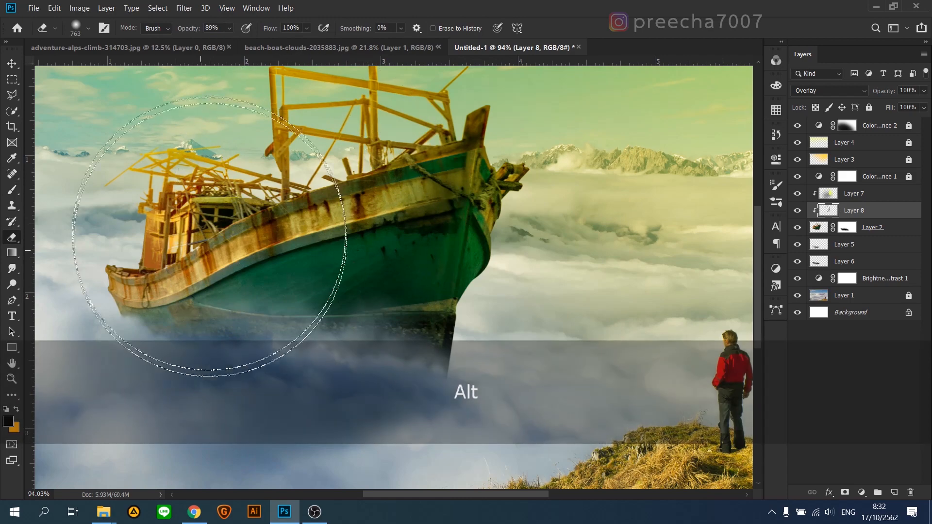
key("b")
Step: Darken the outer edges of the cabin's back wall and the stern with a 54 px soft brush at 54% opacity
scroll(254, 250, "up", 2)
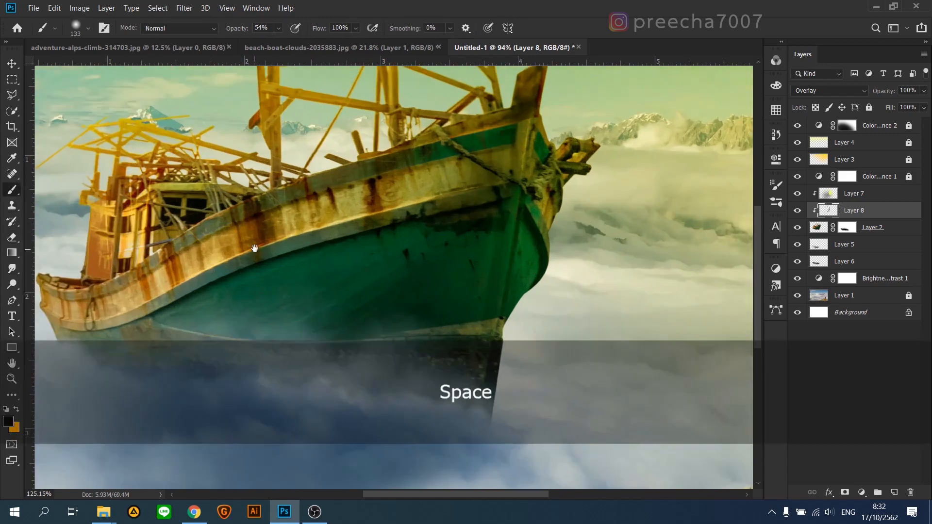
left_click_drag(254, 249, 428, 274)
scroll(273, 250, "up", 4)
left_click_drag(264, 286, 219, 290)
left_click_drag(267, 212, 256, 217)
left_click(244, 209)
left_click(235, 342, "shift")
scroll(134, 384, "down", 5)
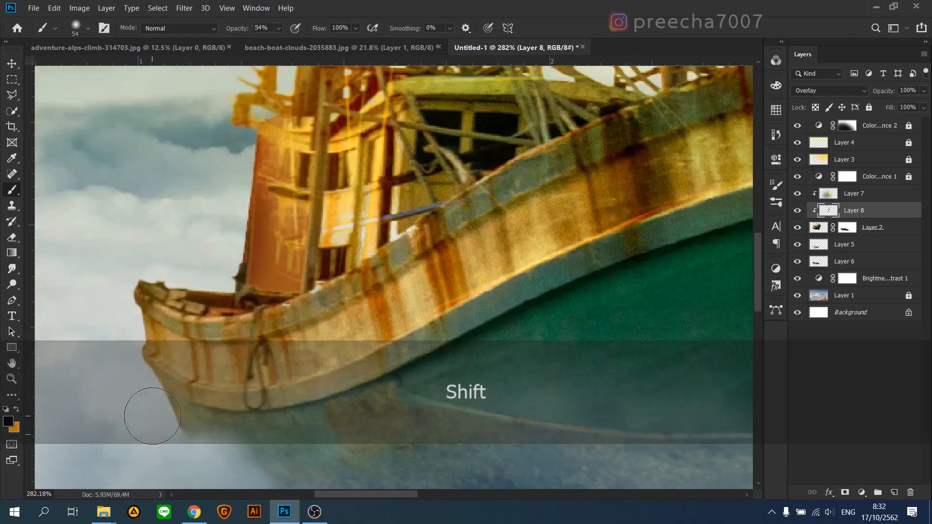
scroll(176, 290, "down", 4)
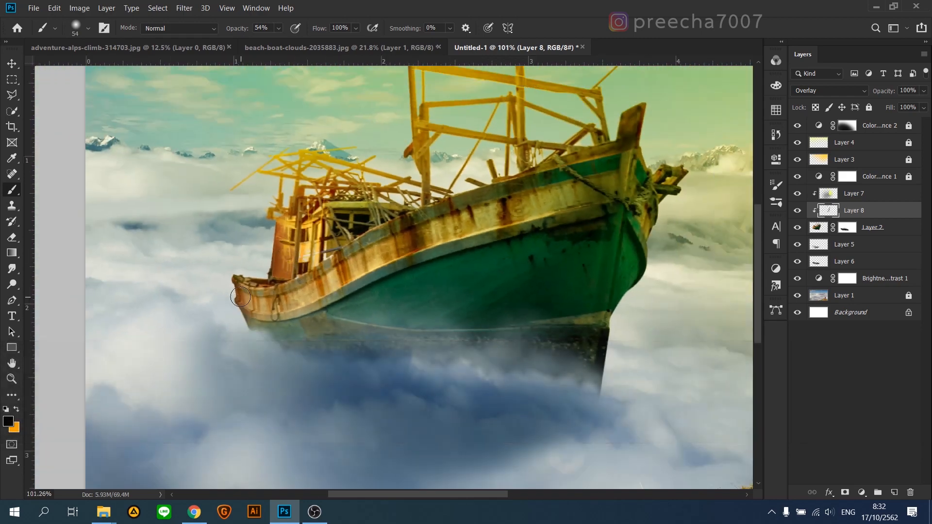
scroll(272, 195, "up", 2)
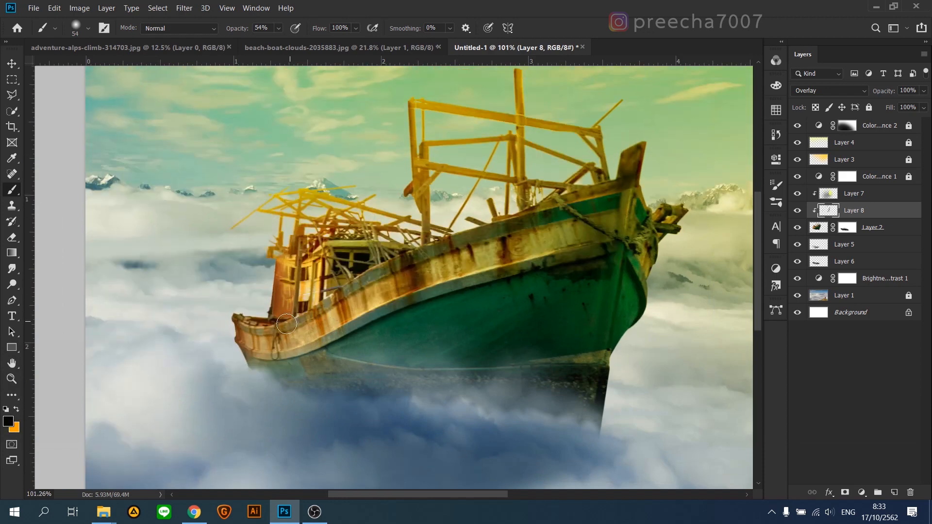
Step: Shade the cabin's vertical posts with straight strokes of an 11 px brush at 54% opacity
scroll(286, 324, "up", 5)
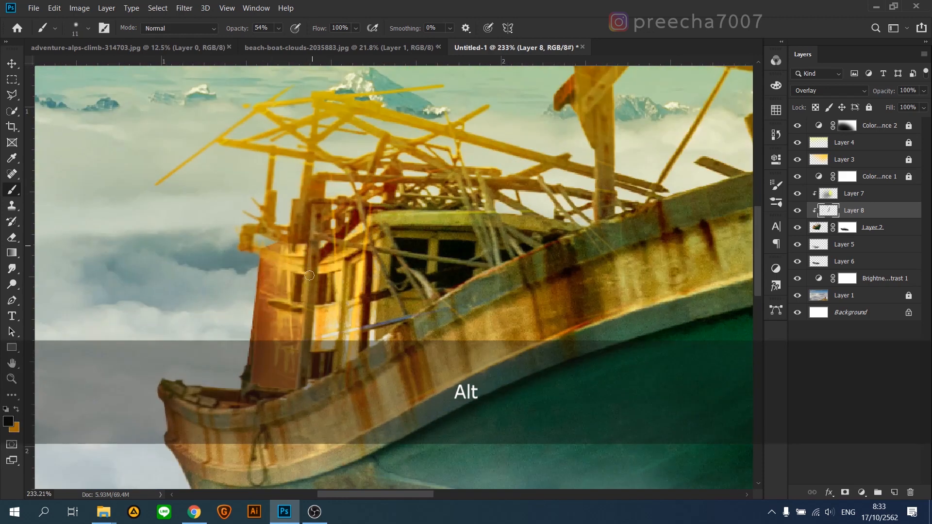
left_click(304, 218, "shift")
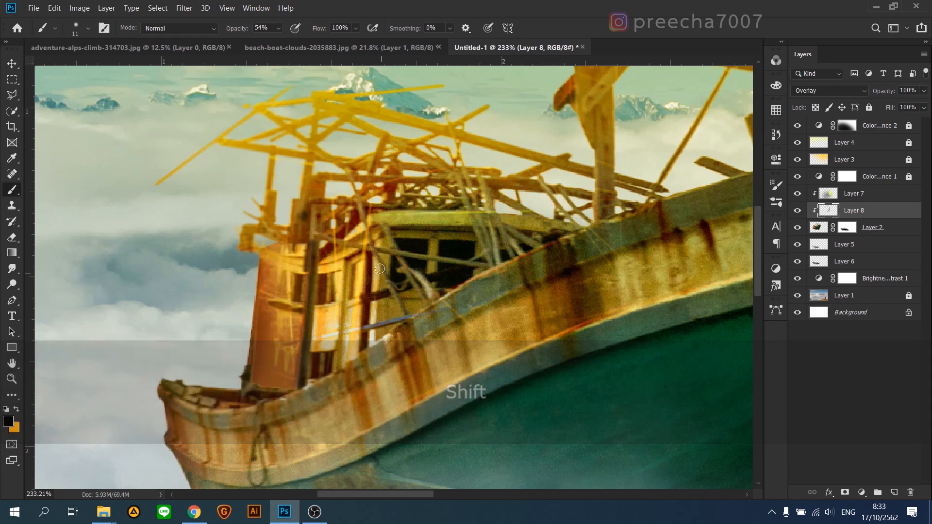
left_click(371, 338, "shift")
Step: Softly darken the cabin's walls and window area with a 52 px soft brush at 22% opacity
right_click(343, 300, "alt")
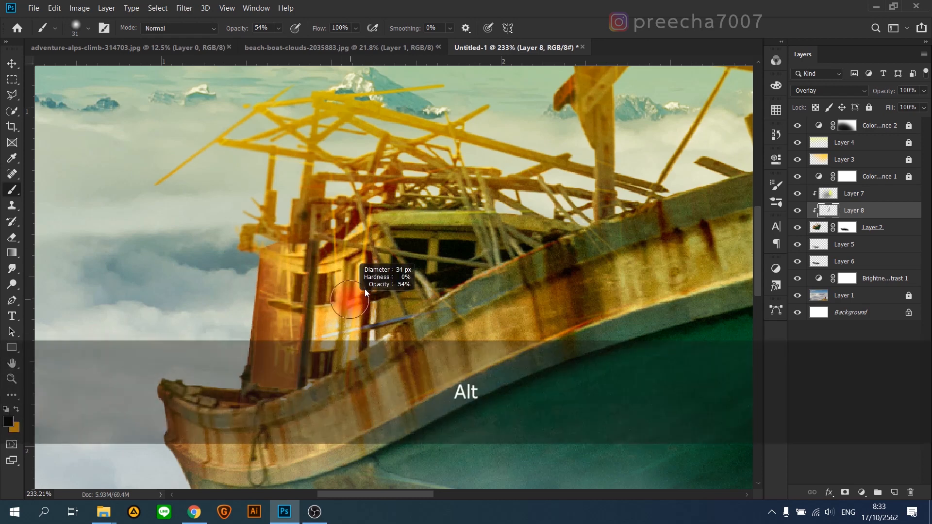
right_click(373, 292, "alt")
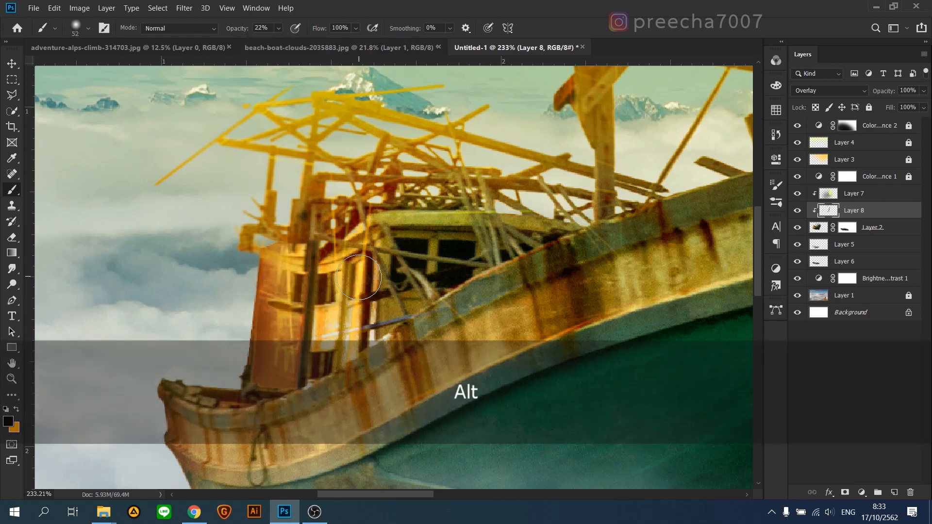
mouse_move(378, 287)
left_mouse_down()
mouse_move(383, 232)
mouse_move(307, 285)
mouse_move(315, 363)
mouse_move(355, 309)
left_mouse_up()
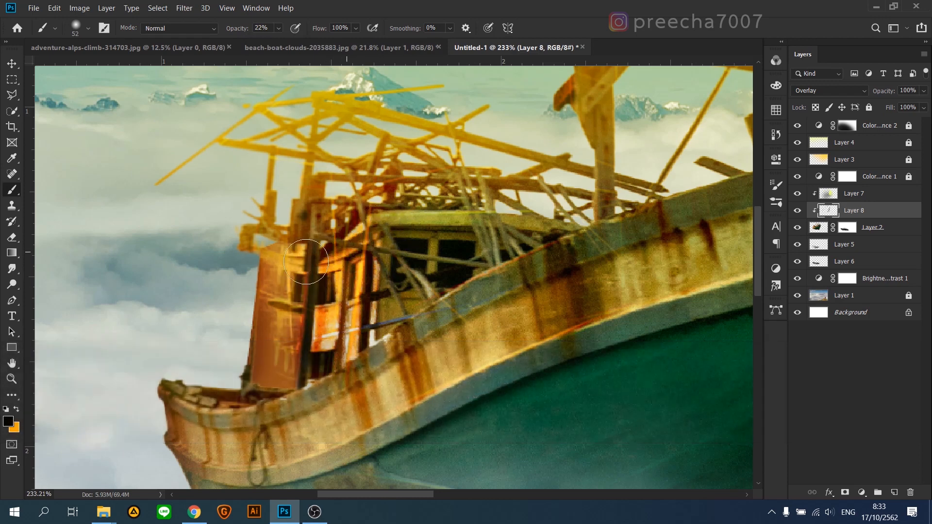
left_click_drag(349, 250, 288, 269)
Step: Softly darken the rusty upper side of the hull from the stern towards the bow with the 52 px brush at 22% opacity
scroll(291, 272, "down", 2)
mouse_move(221, 382)
left_mouse_down()
mouse_move(252, 400)
mouse_move(374, 390)
mouse_move(394, 352)
mouse_move(272, 381)
mouse_move(364, 395)
mouse_move(286, 419)
mouse_move(296, 400)
mouse_move(440, 319)
mouse_move(556, 278)
mouse_move(476, 280)
mouse_move(398, 306)
mouse_move(462, 302)
left_mouse_up()
scroll(456, 306, "down", 4)
mouse_move(300, 352)
left_mouse_down()
mouse_move(376, 343)
mouse_move(582, 248)
left_mouse_up()
mouse_move(257, 351)
left_mouse_down()
mouse_move(327, 345)
mouse_move(551, 187)
mouse_move(528, 187)
left_mouse_up()
Step: Lower the clipped Overlay shading layer's opacity to 61%
scroll(500, 189, "down", 4)
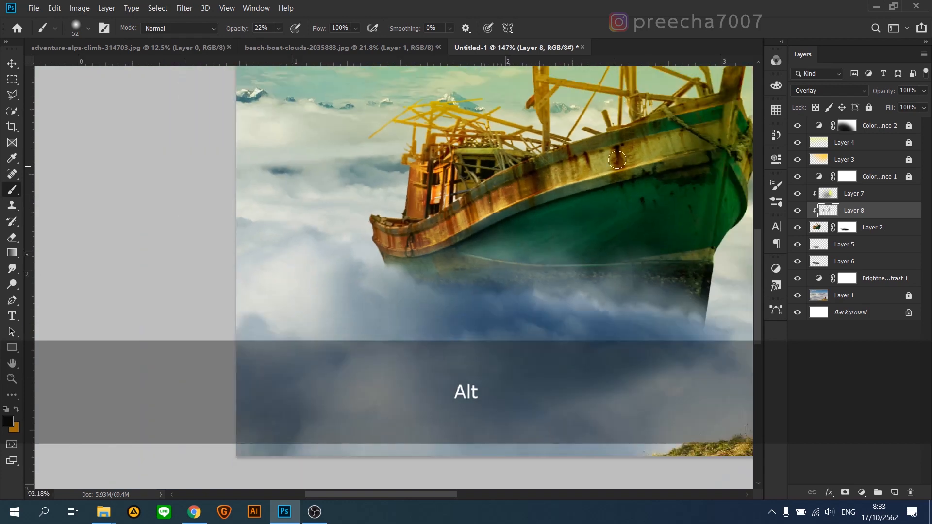
scroll(613, 161, "down", 5)
scroll(734, 168, "up", 1)
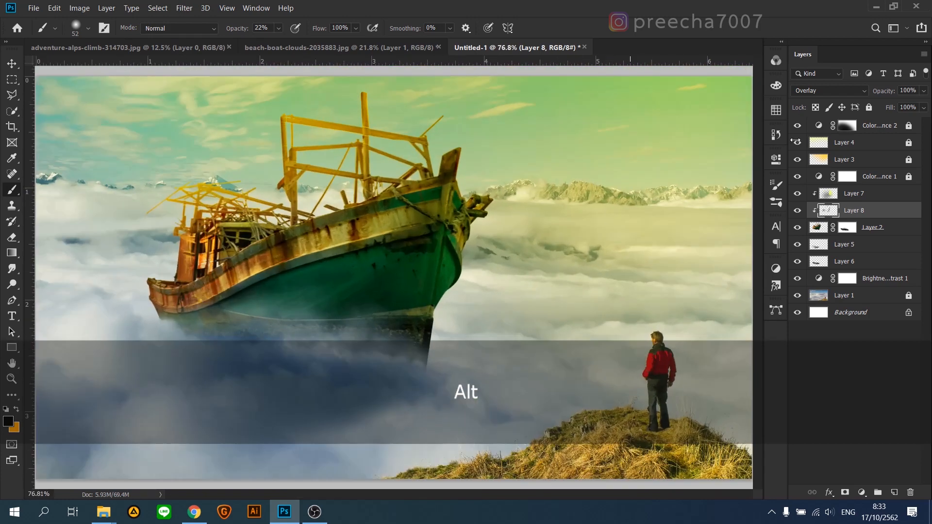
left_click_drag(925, 92, 901, 106)
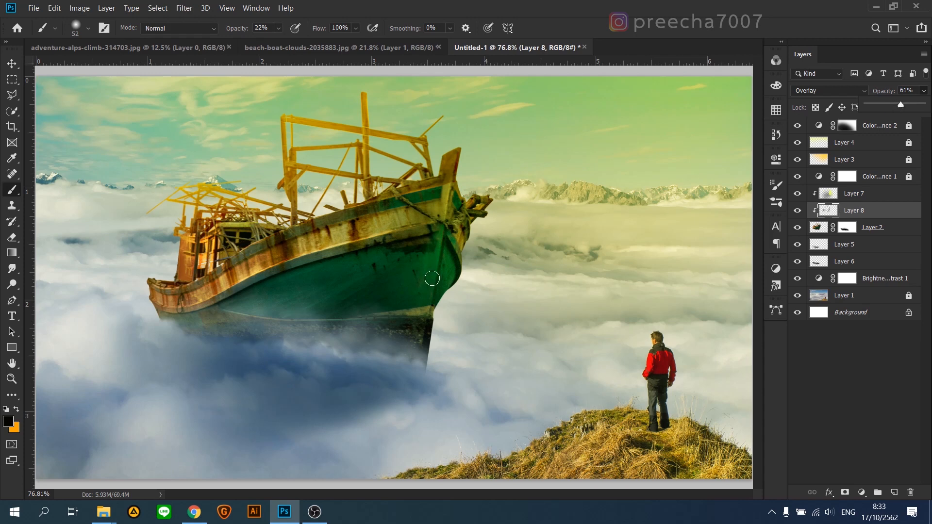
Step: Add another clipped layer above the shading layer and choose a bright yellow foreground colour near #e6ff3f
scroll(449, 247, "up", 4)
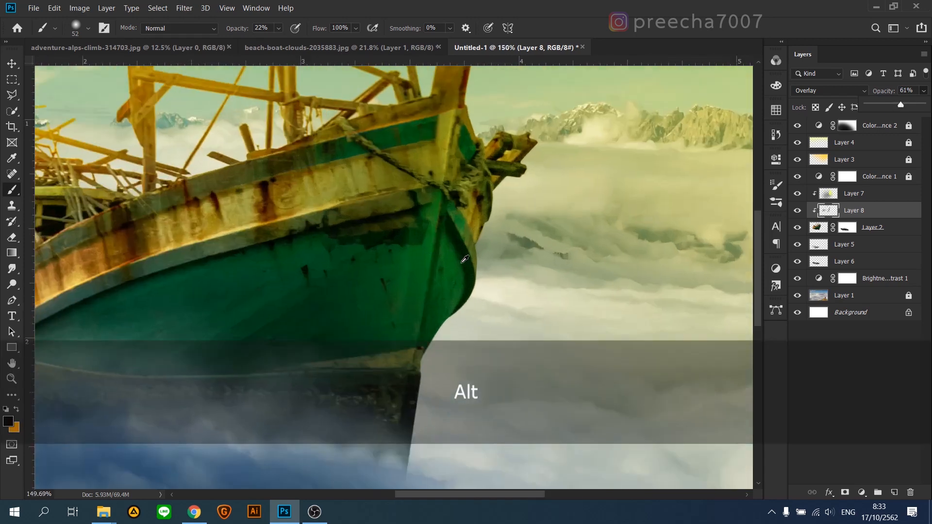
left_click(897, 491)
left_click(8, 422)
left_click_drag(720, 304, 733, 278)
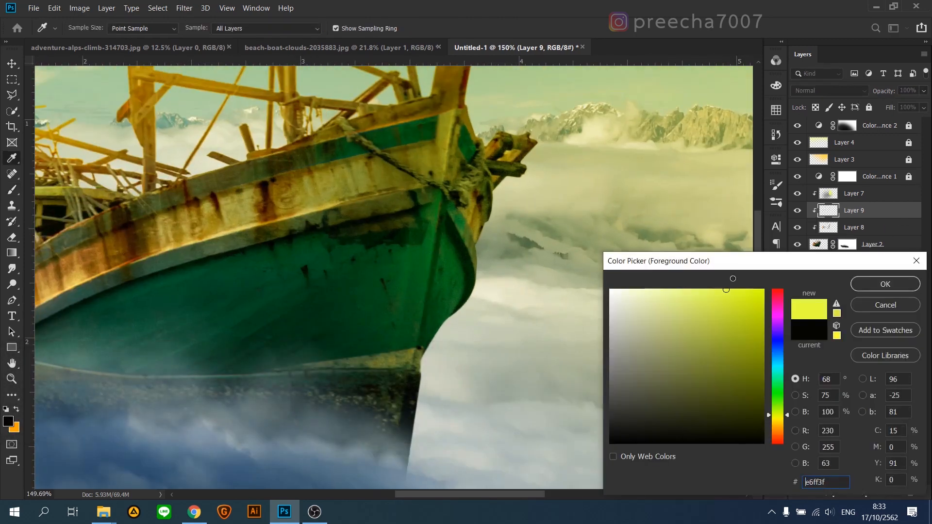
left_click(895, 290)
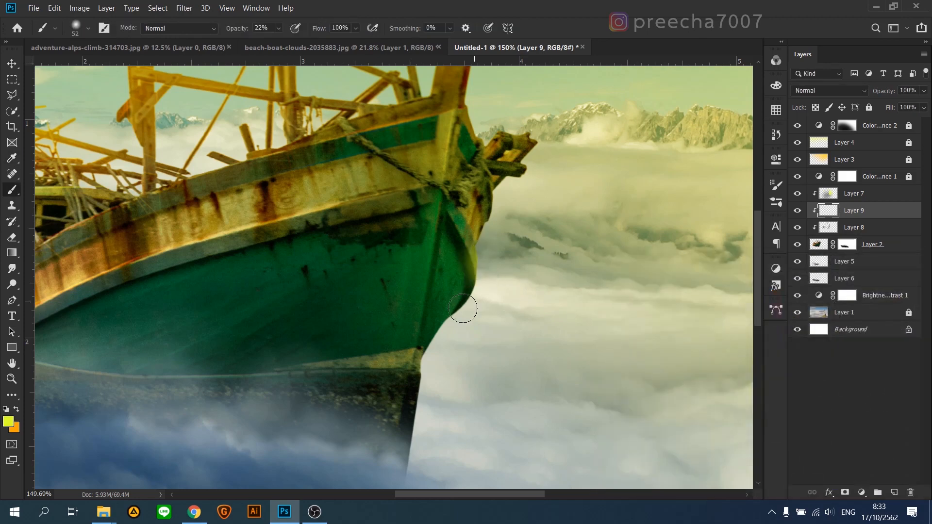
Step: Paint a yellow rim light along the bow's outer edge and its protruding timbers with soft brushes at 22% opacity
mouse_move(463, 308)
left_mouse_down()
mouse_move(439, 350)
mouse_move(426, 426)
left_mouse_up()
mouse_move(474, 288)
left_mouse_down()
mouse_move(504, 200)
mouse_move(561, 134)
left_mouse_up()
right_click(489, 214, "alt")
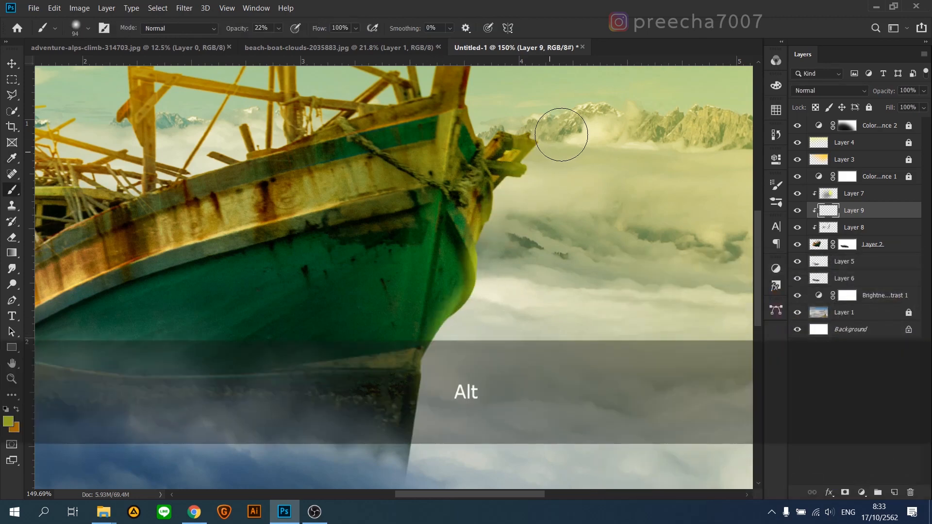
scroll(488, 204, "up", 3)
right_click(488, 206, "alt")
Step: Add a faint yellow glow over the front of the bow with a 172 px soft brush at 6% opacity
right_click(477, 290, "alt")
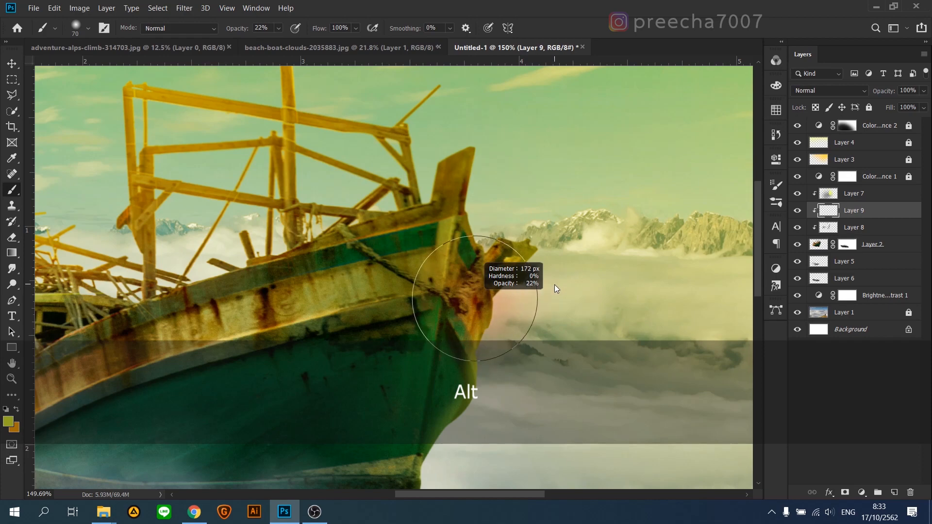
mouse_move(492, 330)
left_mouse_down()
mouse_move(462, 312)
mouse_move(471, 350)
left_mouse_up()
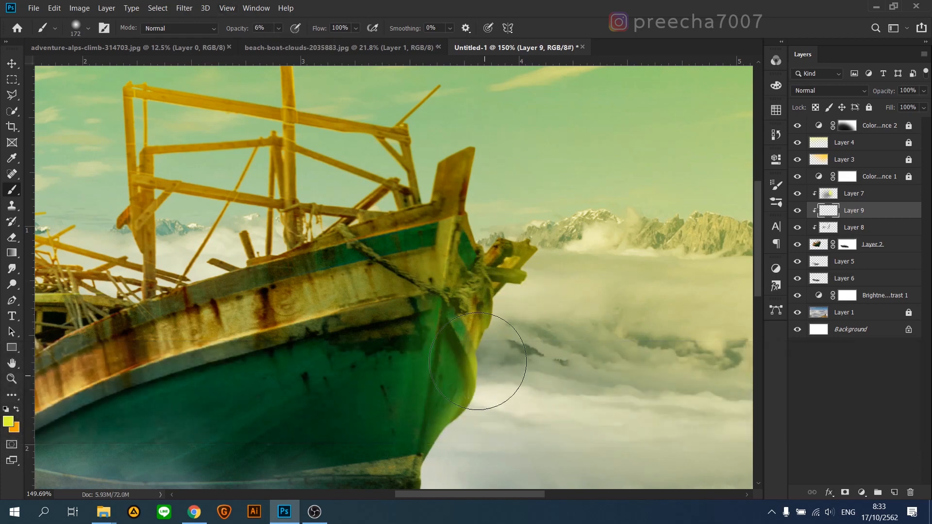
scroll(473, 339, "down", 1)
right_click(474, 330, "alt")
Step: Erase the yellow spill from the hull's side behind the bow with a soft 120 px eraser at 89% opacity
left_click(11, 237)
right_click(255, 237, "alt")
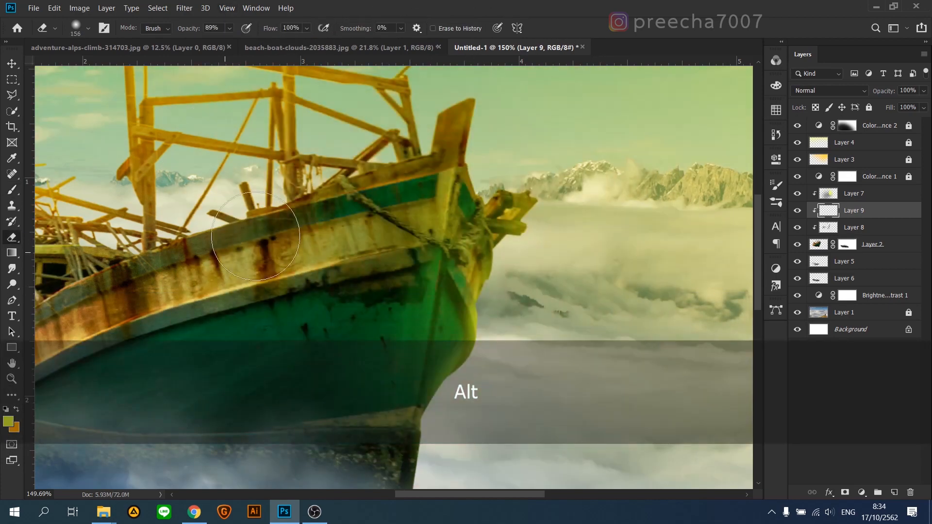
right_click(407, 182, "alt")
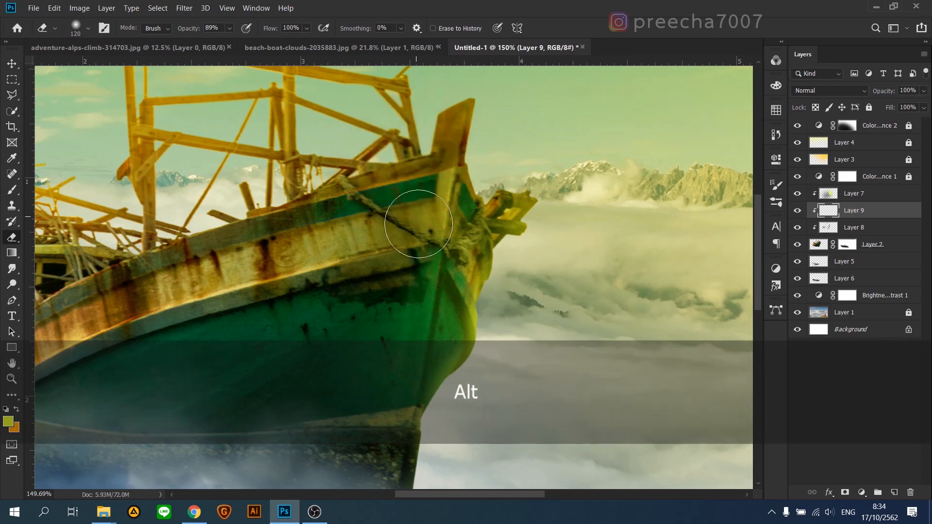
scroll(410, 225, "down", 5)
scroll(405, 226, "up", 3)
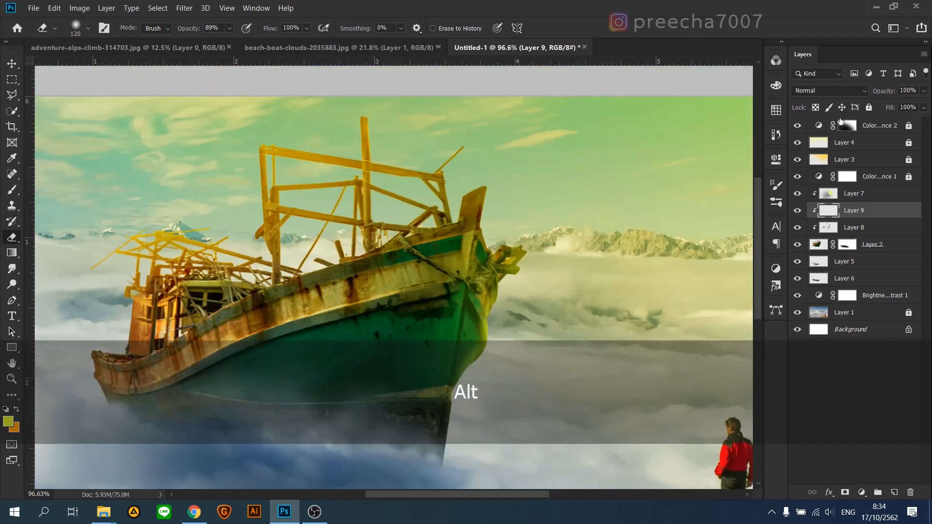
Step: Set the yellow highlight layer's blending to Hard Light and its opacity to 64%
left_click(828, 90)
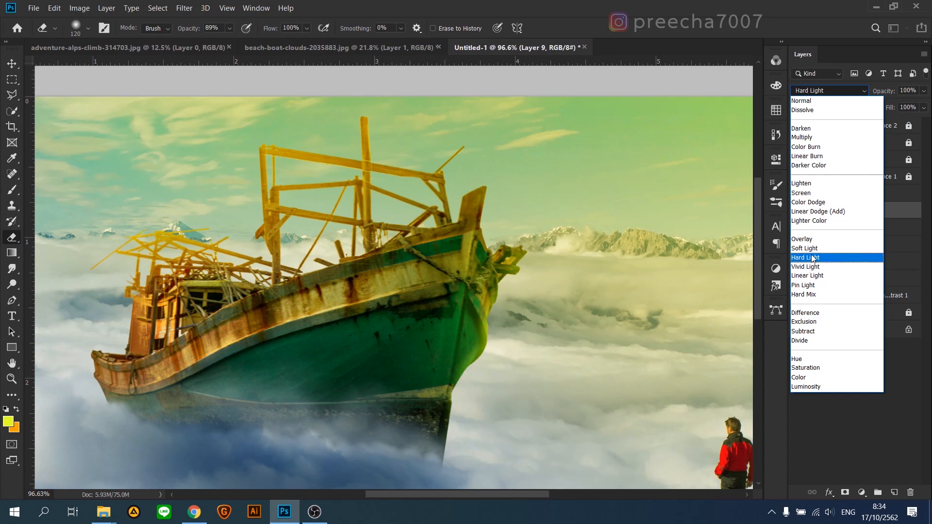
left_click(805, 257)
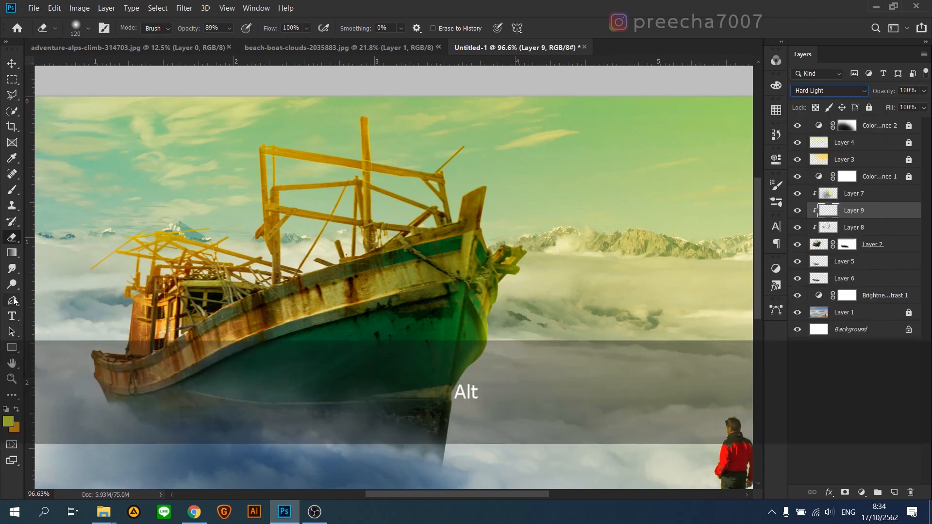
left_click(12, 379)
left_click_drag(427, 318, 386, 319)
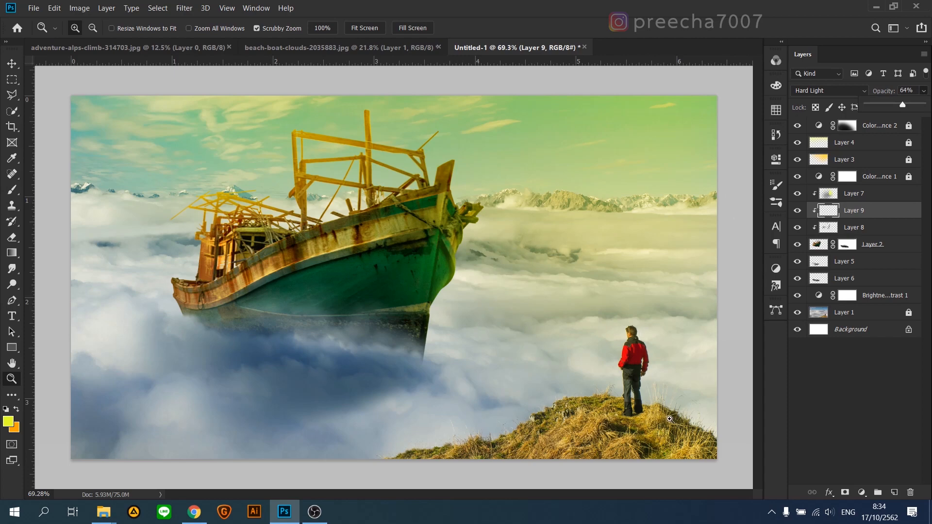
Step: Select and unlock Layer 1, the mountain photo with the man standing on the grassy hill
scroll(637, 409, "up", 6)
left_click_drag(631, 386, 432, 359)
scroll(424, 318, "up", 3)
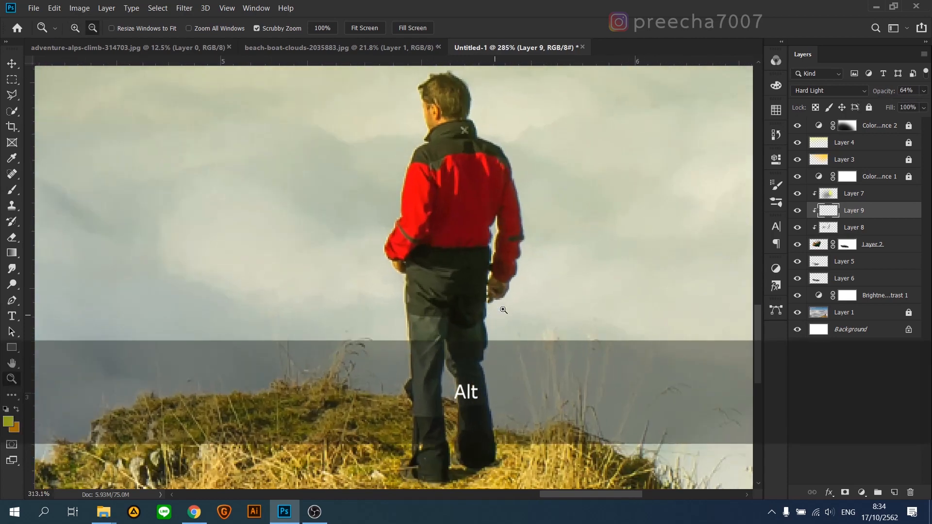
scroll(505, 323, "up", 1)
left_click(875, 313)
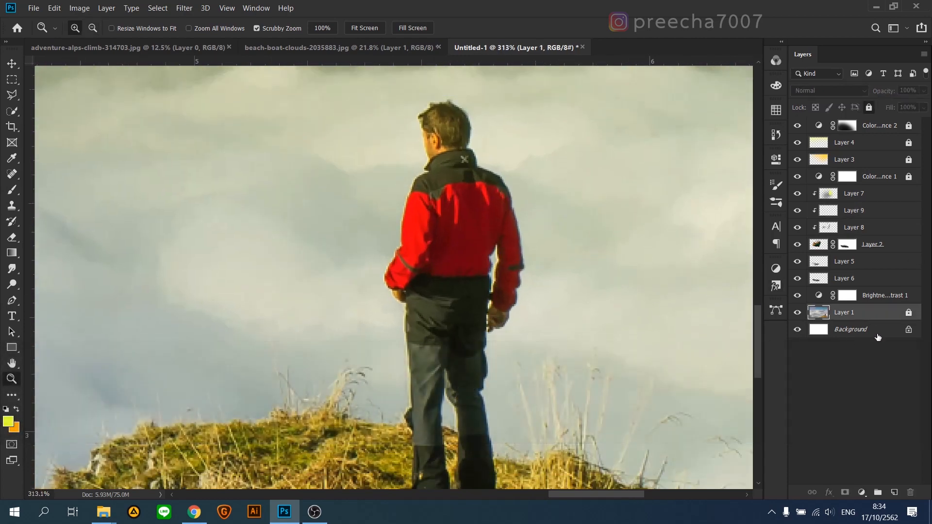
left_click(908, 313)
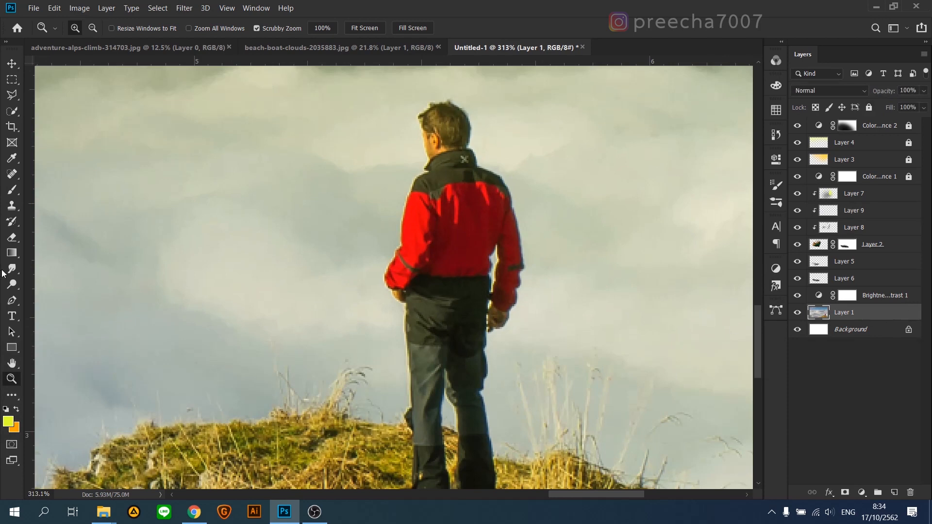
Step: Select the man in the red jacket from head to boots with the Quick Selection tool
left_click(12, 111)
mouse_move(437, 225)
left_mouse_down()
mouse_move(454, 258)
mouse_move(421, 258)
mouse_move(435, 294)
left_mouse_up()
scroll(435, 338, "down", 5)
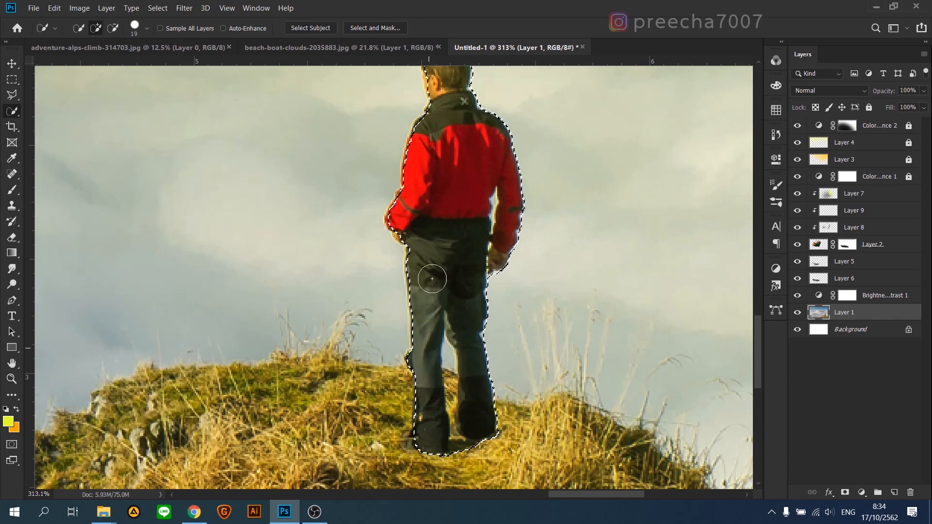
Step: Refine the selection's edge around the man's face and the hand at his hip with a 12 px Quick Selection brush
scroll(433, 278, "up", 8)
right_click(443, 167, "alt")
scroll(433, 166, "up", 1, "alt")
scroll(427, 159, "up", 2, "alt")
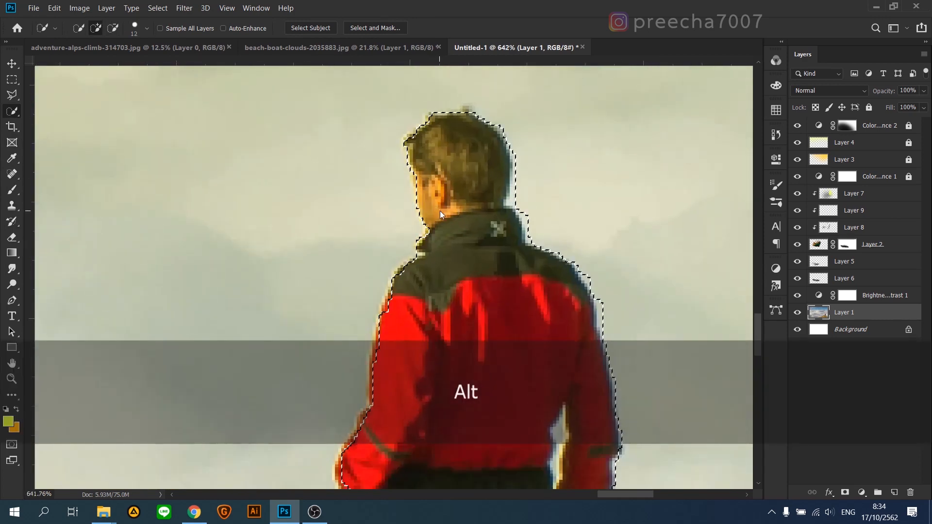
scroll(439, 211, "up", 2, "alt")
mouse_move(410, 197)
left_mouse_down()
mouse_move(397, 254)
mouse_move(408, 235)
left_mouse_up()
mouse_move(379, 381)
left_mouse_down()
mouse_move(349, 416)
mouse_move(378, 427)
mouse_move(370, 382)
left_mouse_up()
scroll(383, 398, "down", 2)
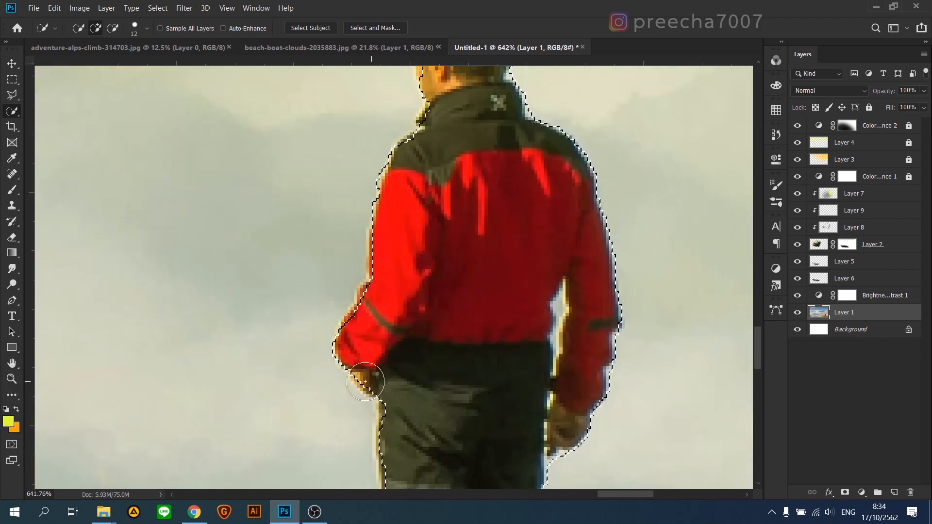
scroll(388, 391, "down", 2)
scroll(346, 340, "down", 3, "alt")
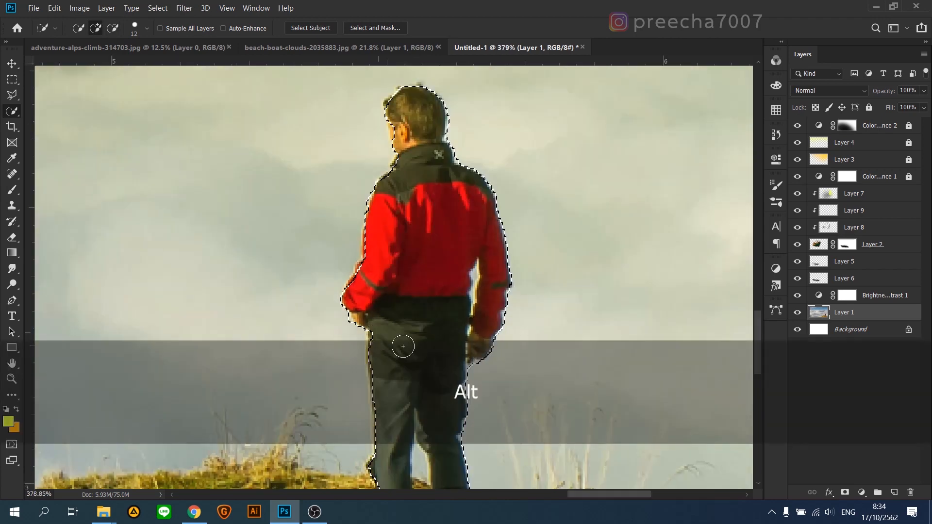
scroll(470, 358, "up", 5)
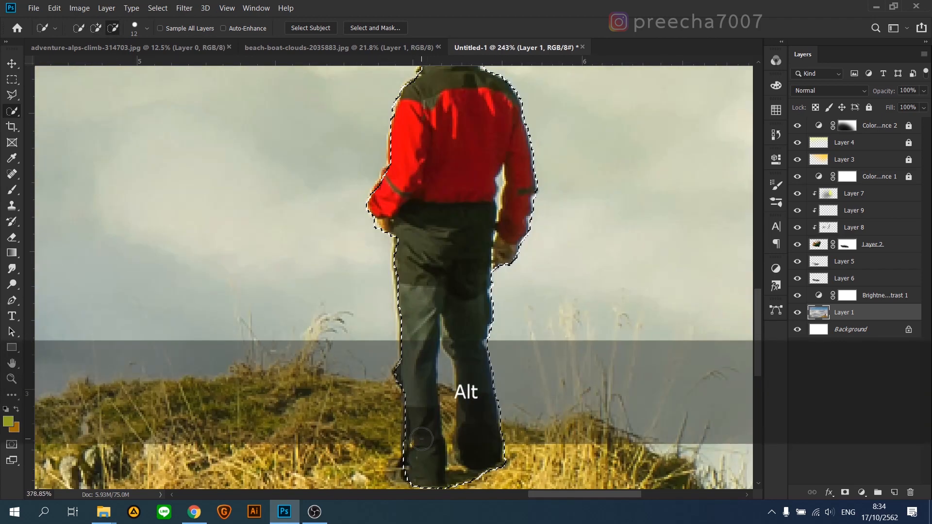
key("alt")
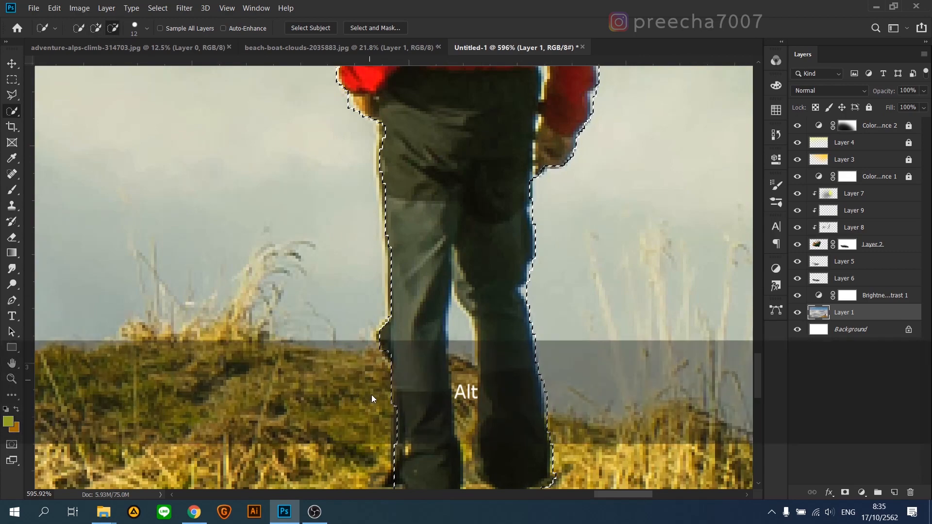
scroll(410, 416, "down", 2)
scroll(418, 369, "down", 5)
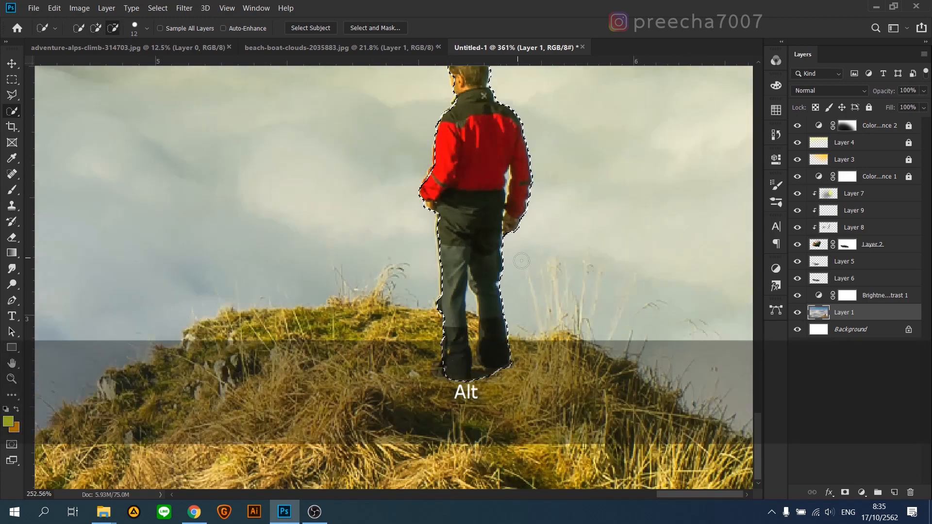
Step: Subtract the background gap between the man's hanging arm and torso from the selection with the freehand Lasso tool
scroll(505, 184, "up", 5)
scroll(539, 235, "up", 3)
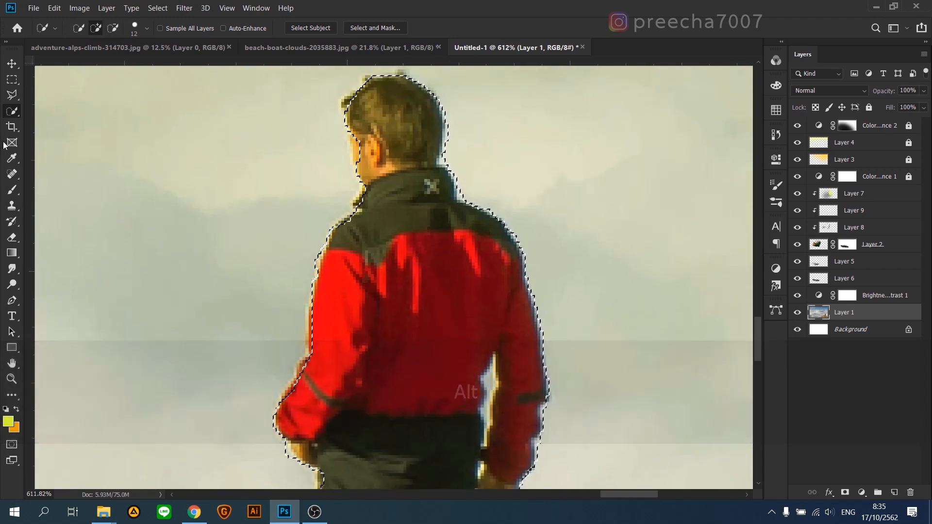
left_click(13, 94)
left_click(65, 95)
key("alt")
scroll(459, 138, "up", 4)
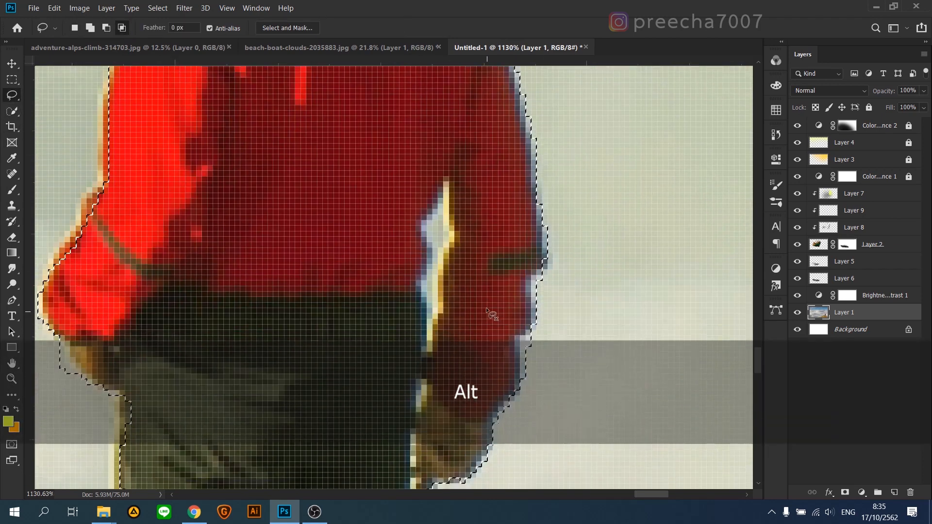
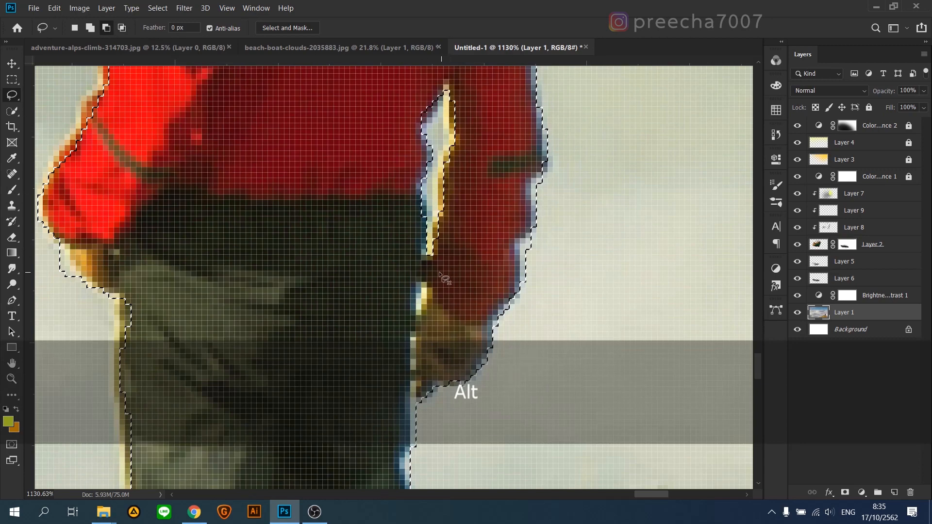
Step: Subtract the background gaps beside the man's wrist and between his trouser legs from the selection with the freehand Lasso tool
left_click_drag(408, 371, 410, 378)
scroll(410, 378, "down", 5)
scroll(387, 264, "up", 3)
scroll(387, 264, "up", 2)
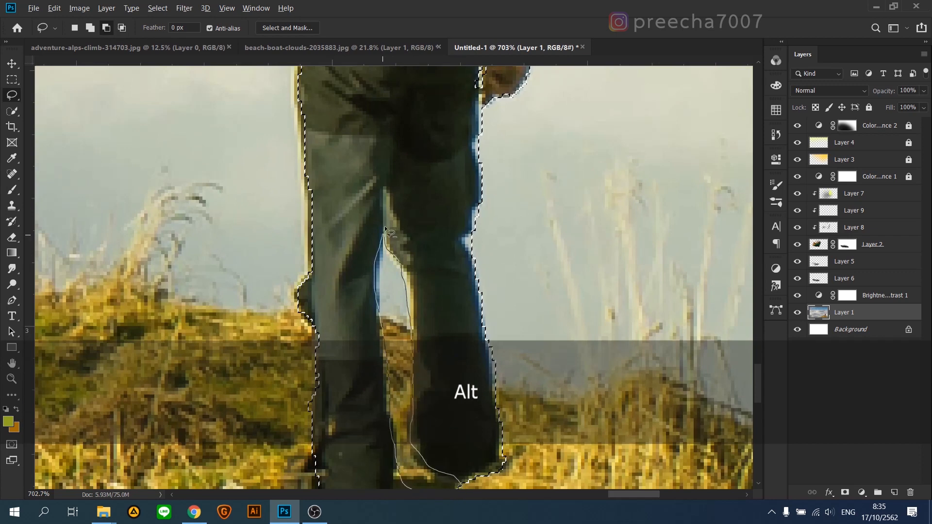
left_click_drag(385, 225, 386, 229)
scroll(410, 374, "down", 3)
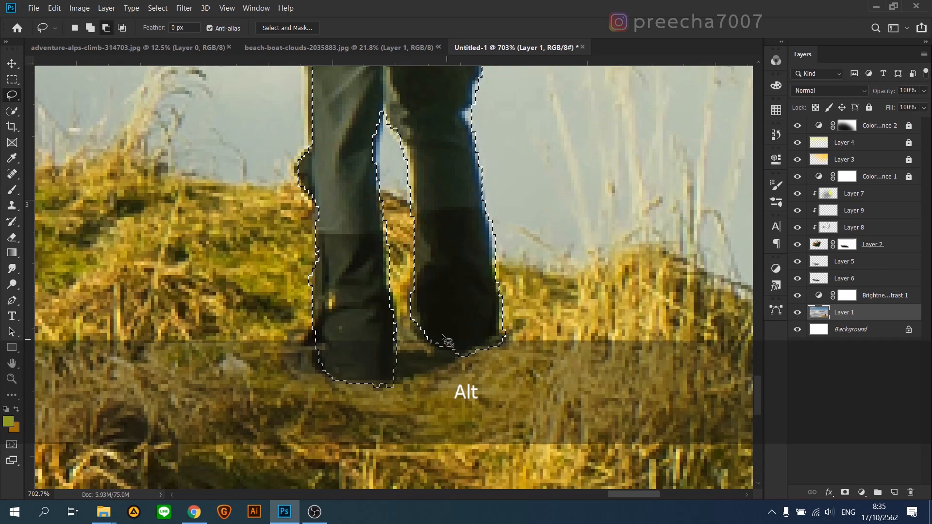
scroll(510, 332, "down", 3)
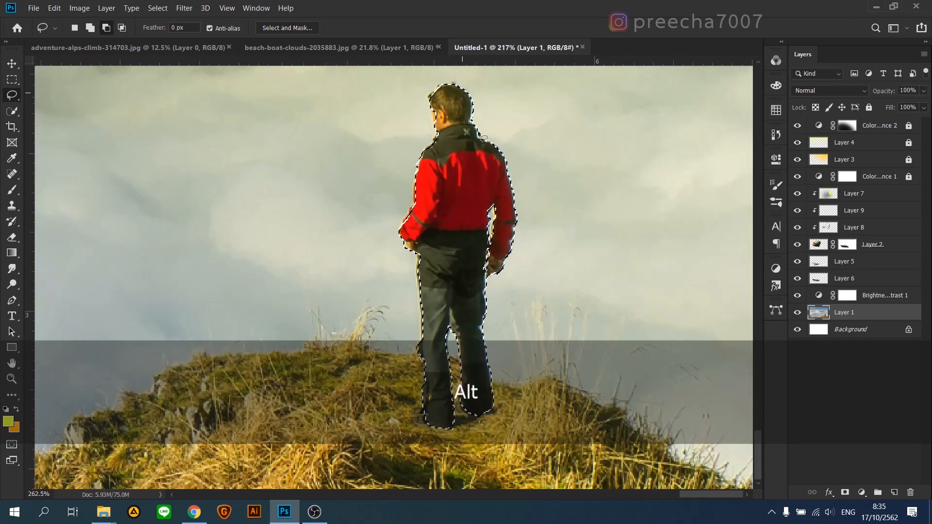
Step: Add the man's missing face edge to the selection and subtract the background sliver behind his collar and neck with the Lasso
scroll(416, 101, "up", 5)
key("shift")
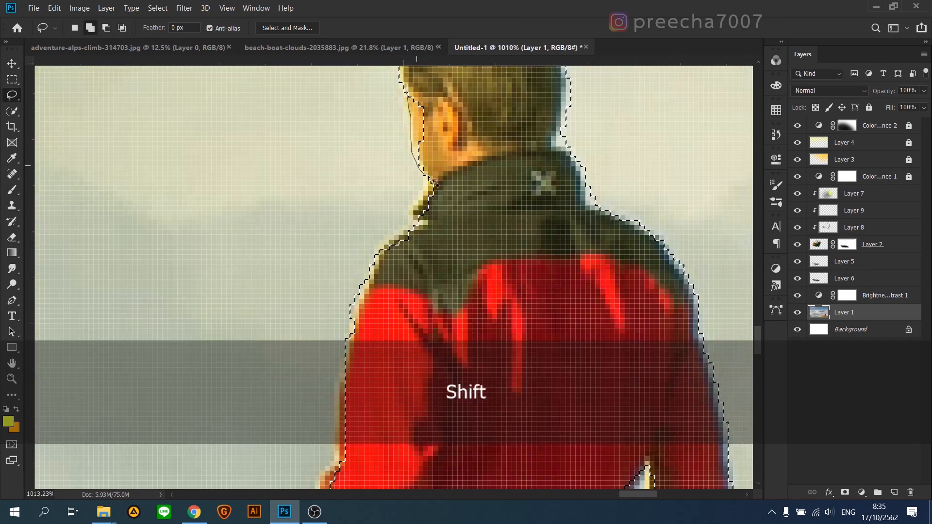
left_click_drag(433, 182, 434, 184)
scroll(482, 229, "down", 5)
scroll(532, 222, "up", 5)
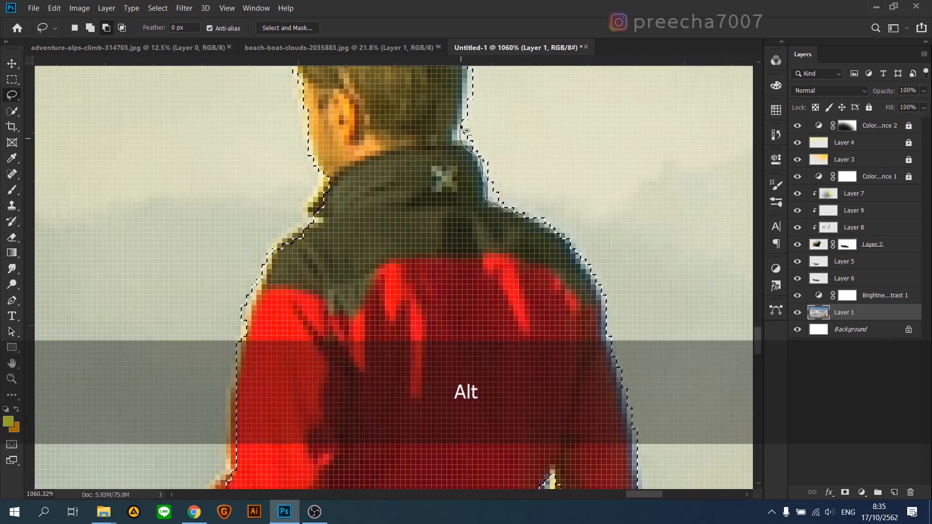
scroll(552, 104, "down", 5)
scroll(589, 299, "up", 3)
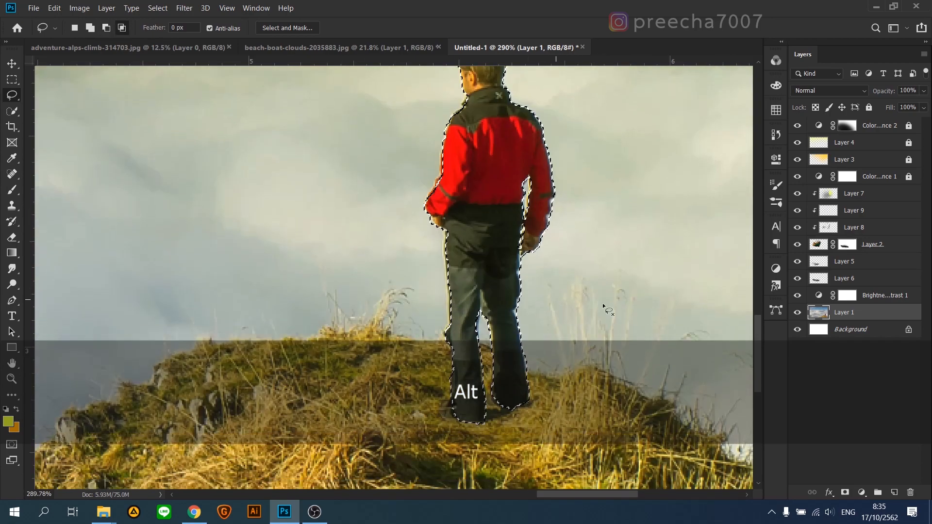
Step: Create a new layer above Layer 1 and set the Brush's foreground colour to yellow e4ff2d
left_click(894, 492)
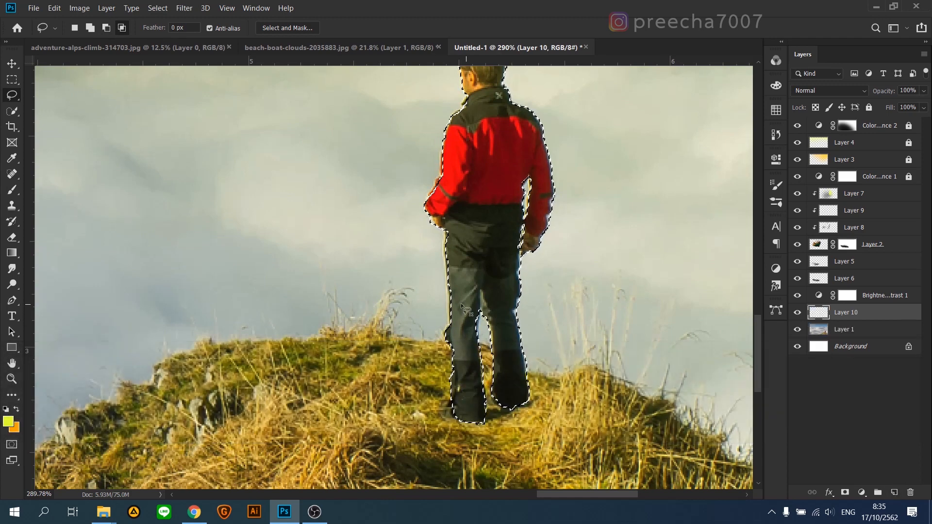
scroll(525, 252, "down", 1)
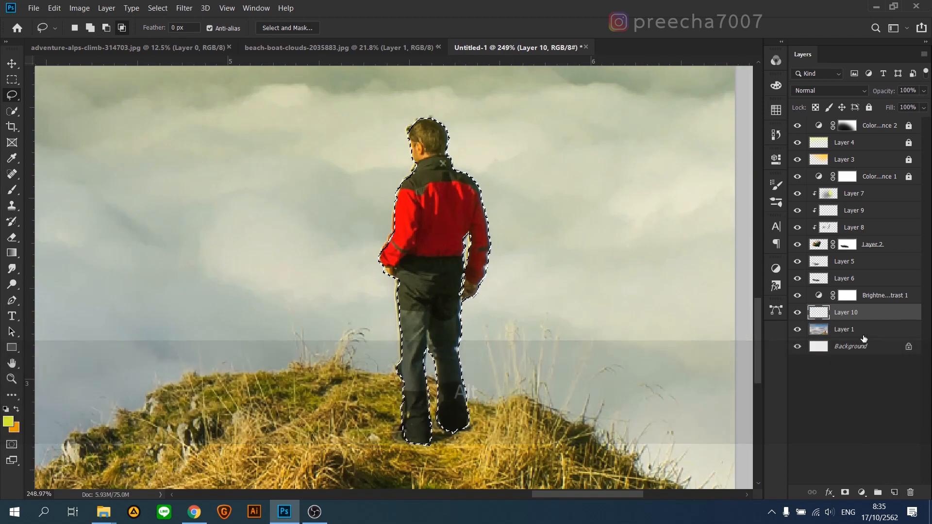
left_click(9, 422)
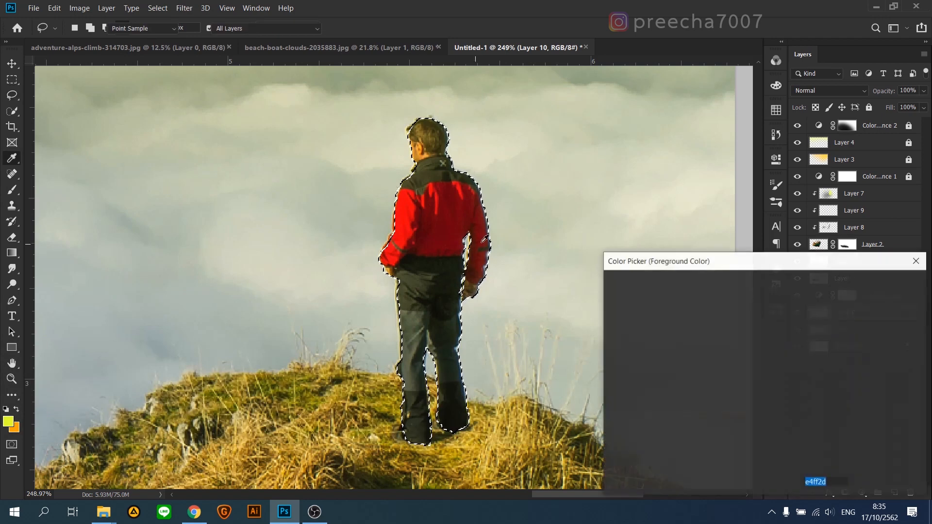
left_click(884, 304)
key("b")
Step: Set the brush opacity to 72% and paint a light rim around the man's head and shoulder with a 15 px brush
scroll(505, 182, "up", 6)
scroll(447, 198, "up", 1)
left_click(279, 28)
left_click_drag(284, 40, 318, 42)
scroll(466, 243, "up", 2)
left_click_drag(471, 248, 447, 255)
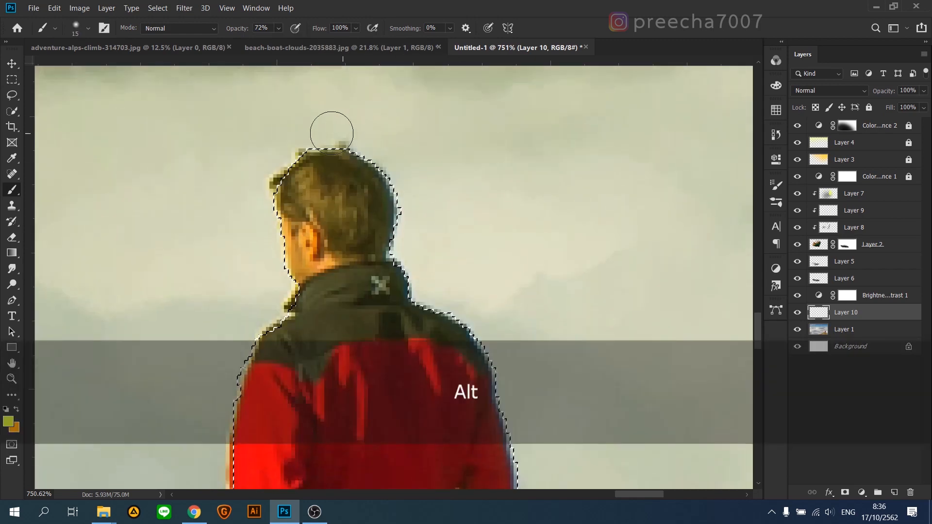
Step: Set the blend mode of Layer 10 to Soft Light after trying Overlay
left_click(831, 91)
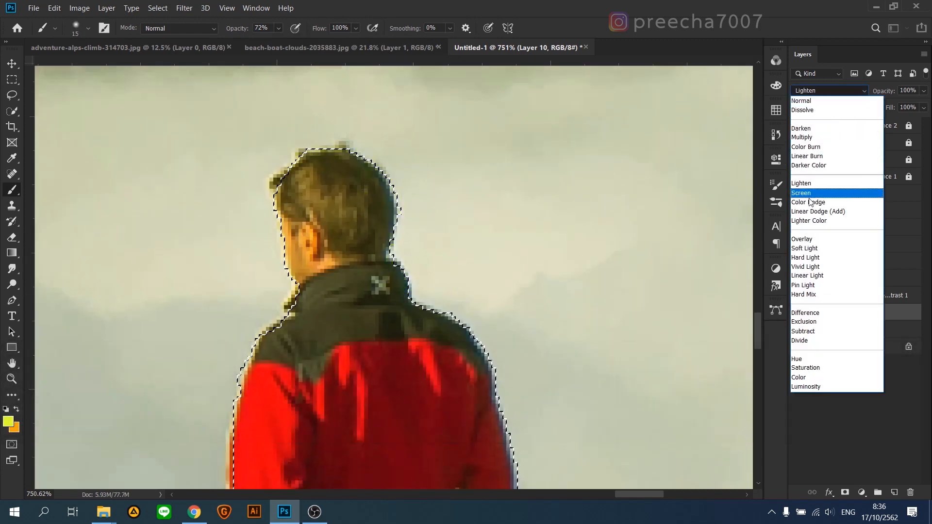
left_click(809, 242)
scroll(461, 291, "down", 2)
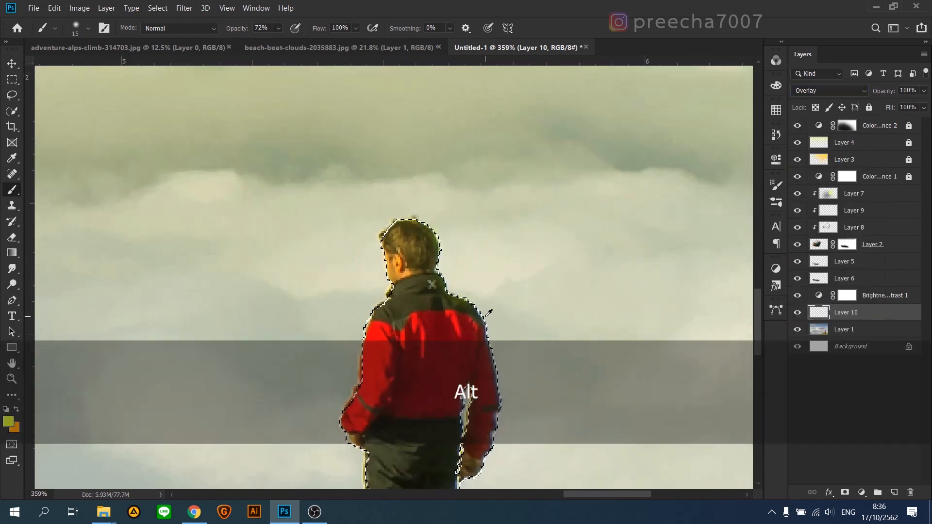
left_click(830, 91)
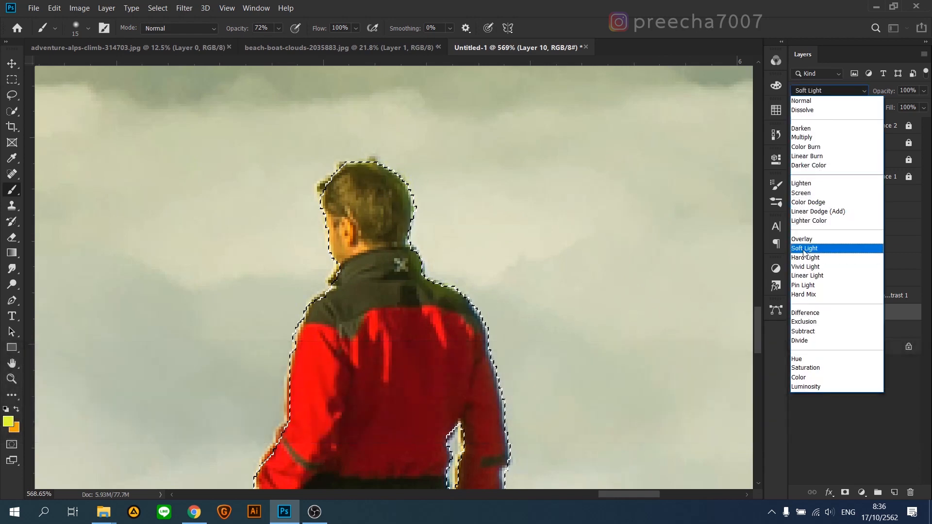
left_click(820, 254)
scroll(481, 296, "down", 5)
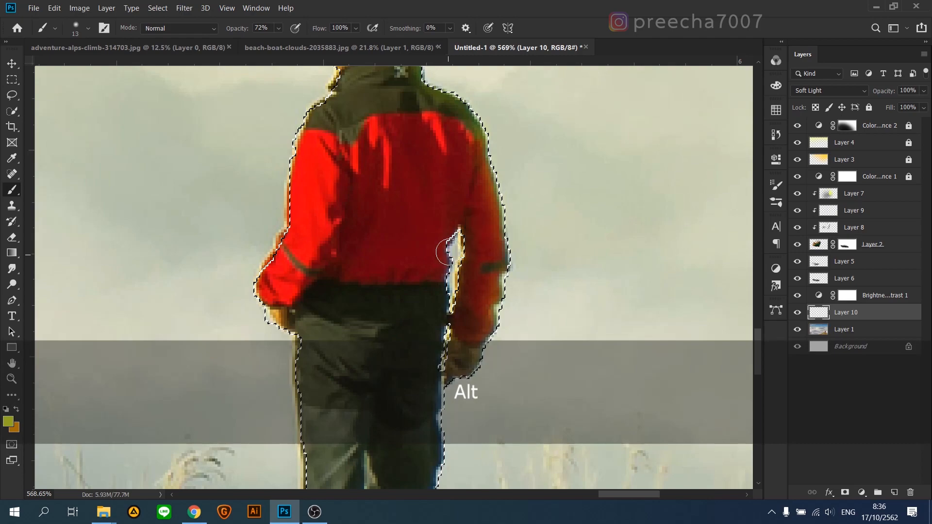
Step: Paint yellow rim light down the right edge of the man's arm and trouser leg with a 13 px brush
scroll(375, 237, "down", 2)
scroll(375, 238, "down", 2)
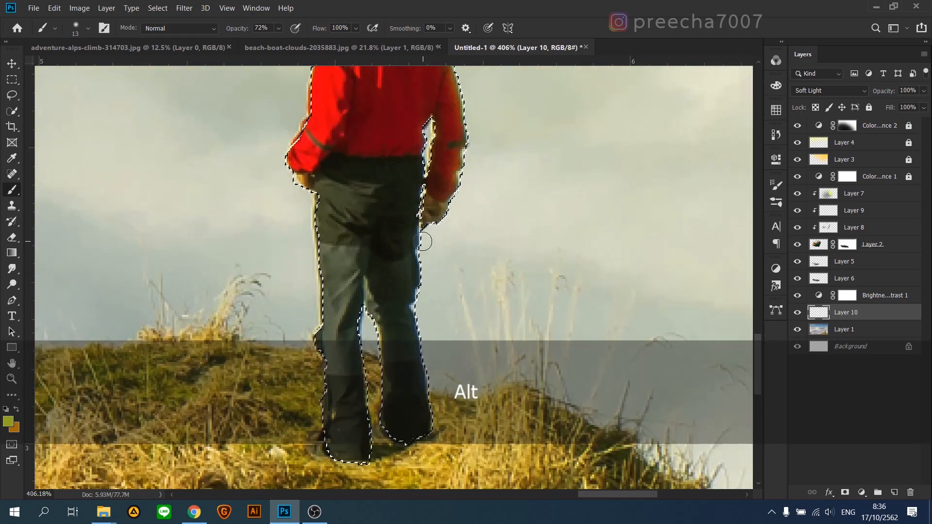
scroll(435, 406, "down", 1)
scroll(425, 148, "down", 3)
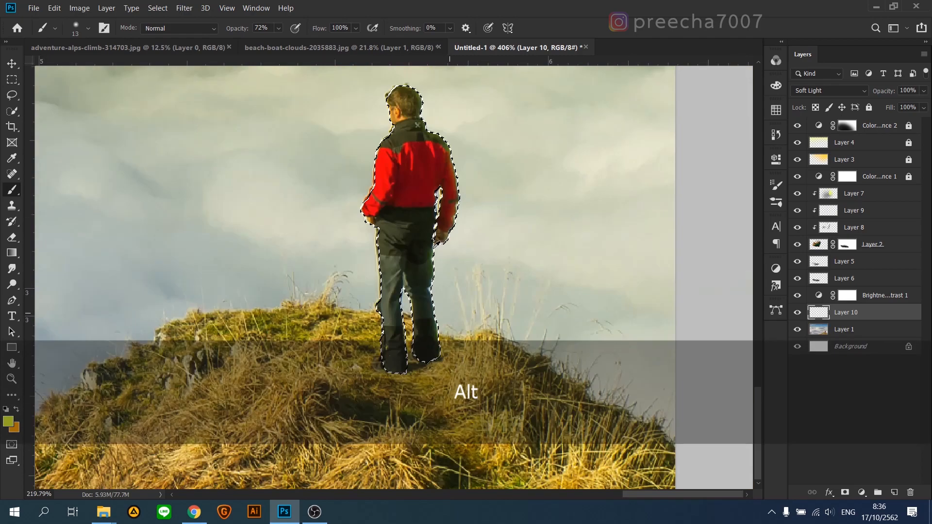
scroll(426, 148, "up", 2)
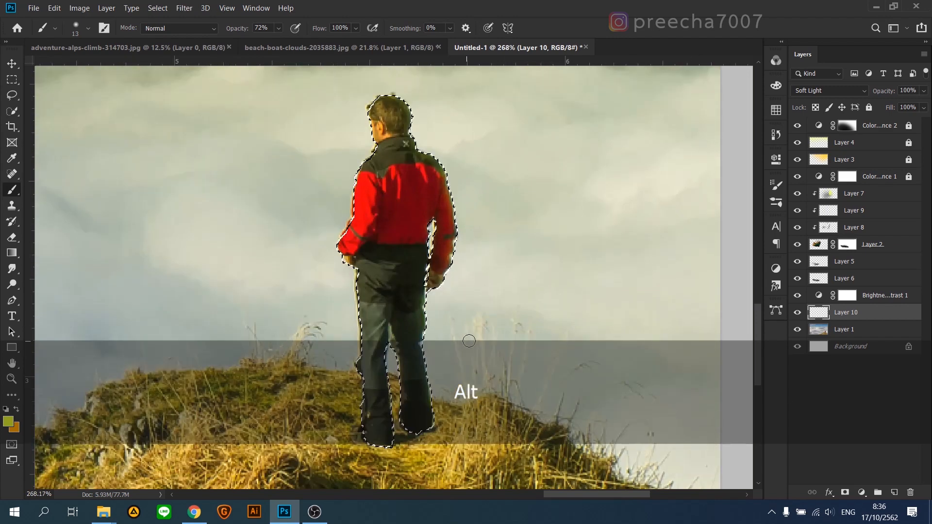
Step: Mask Layer 10 to the man's selected outline
left_click(845, 492)
key("ctrl+d")
scroll(438, 296, "down", 5)
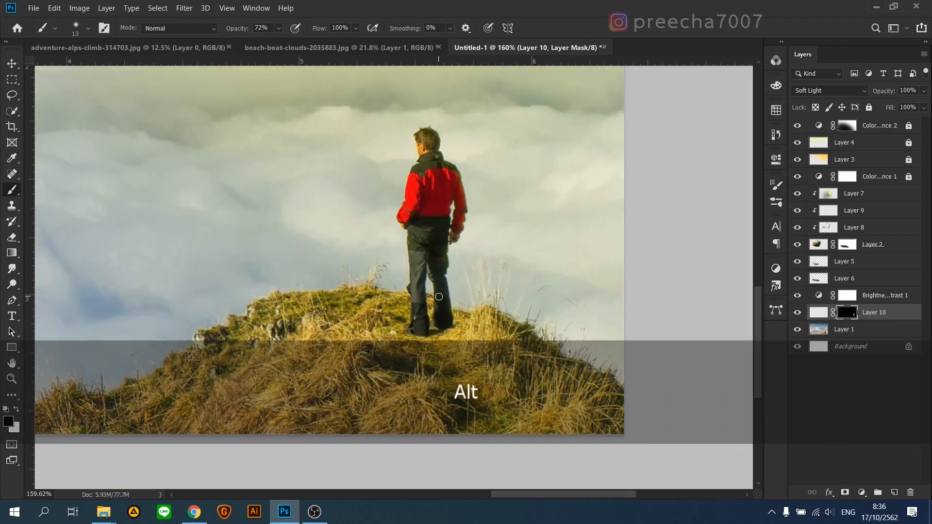
scroll(439, 280, "up", 2)
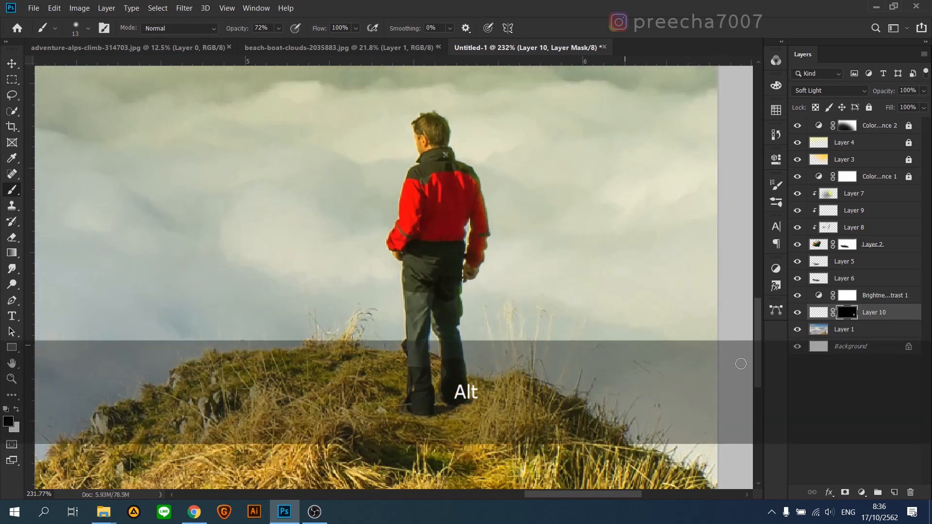
Step: Set the foreground colour to black and paint shadow down the man's left trouser leg on Layer 10 with a 32 px brush
scroll(417, 268, "up", 3)
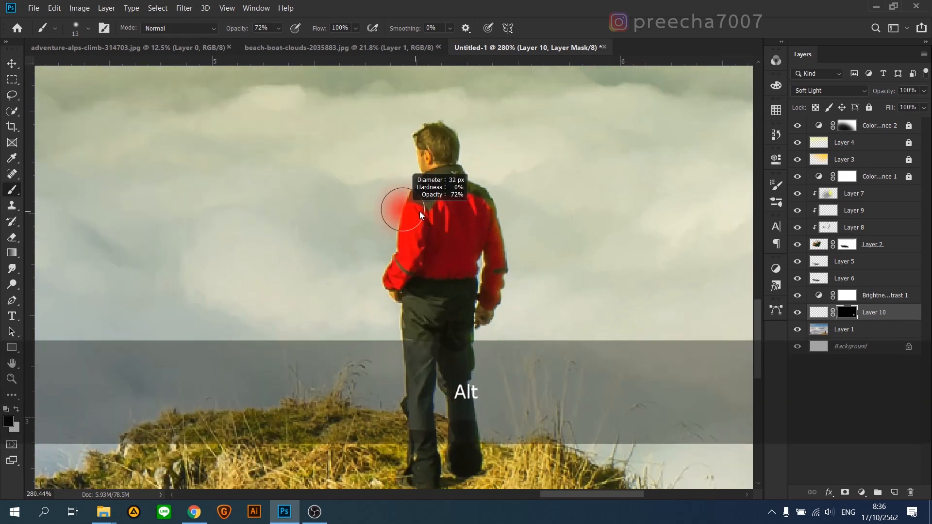
scroll(397, 330, "down", 3)
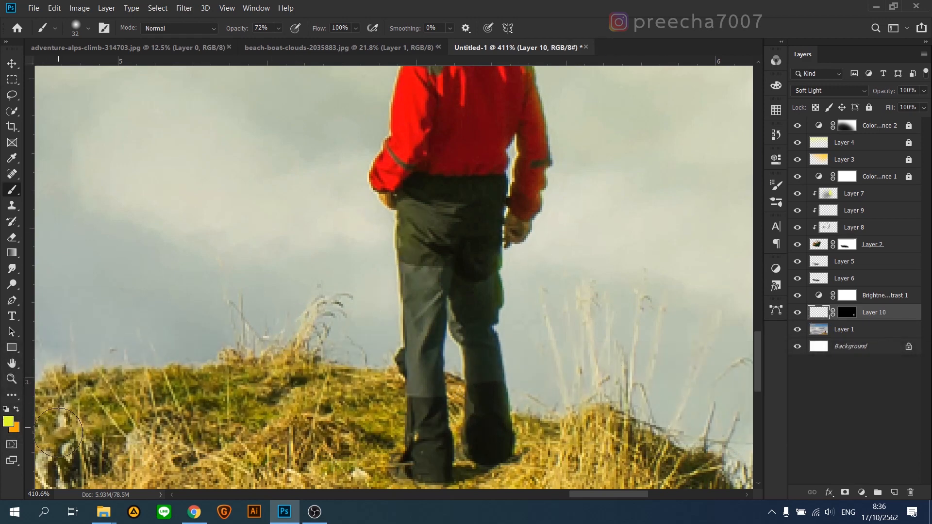
left_click(10, 424)
left_click_drag(708, 419, 763, 449)
left_click(884, 285)
mouse_move(391, 220)
left_mouse_down()
mouse_move(388, 288)
mouse_move(406, 417)
left_mouse_up()
scroll(406, 417, "down", 1)
left_click_drag(405, 383, 404, 405)
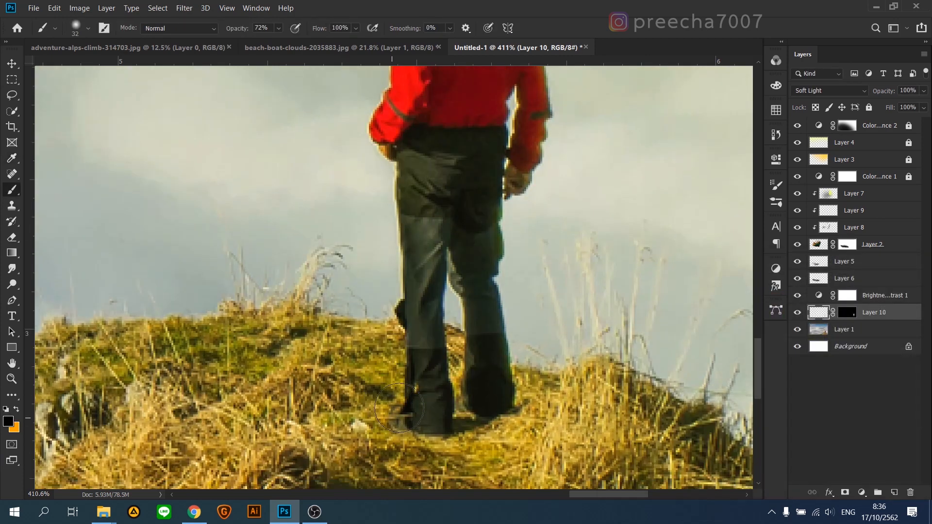
Step: Darken the inner trouser legs and hip shadows with soft black strokes, using brush sizes of 16, 36 and 26 px
right_click(397, 291, "alt")
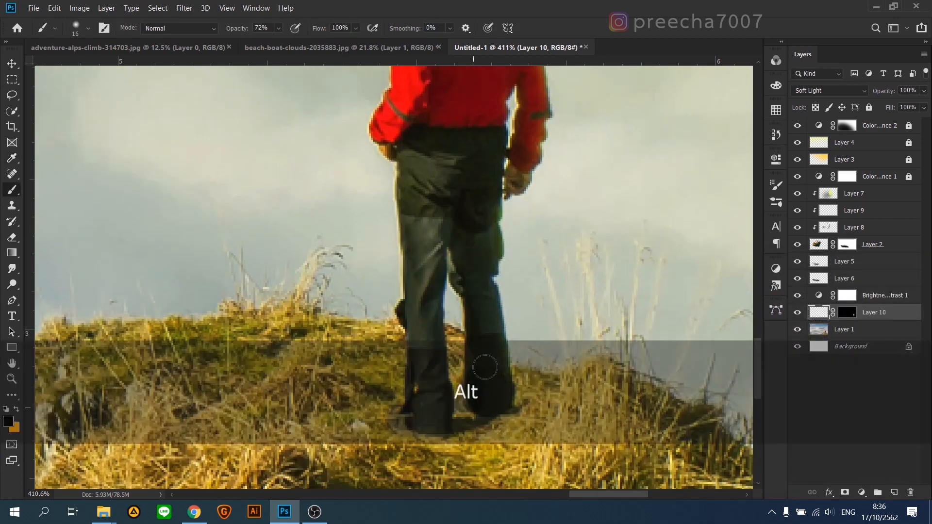
scroll(437, 256, "up", 1)
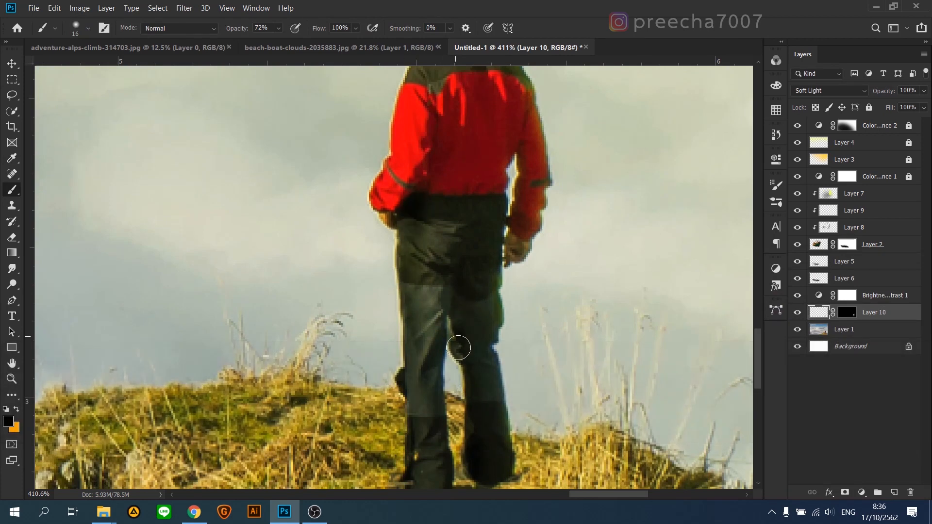
scroll(420, 312, "down", 1)
right_click(422, 408, "alt")
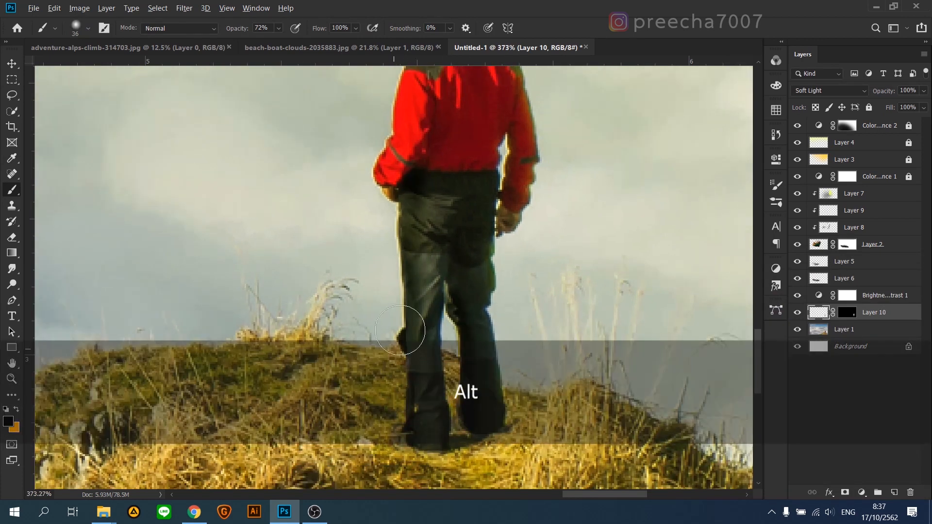
scroll(404, 221, "up", 1)
right_click(390, 242, "alt")
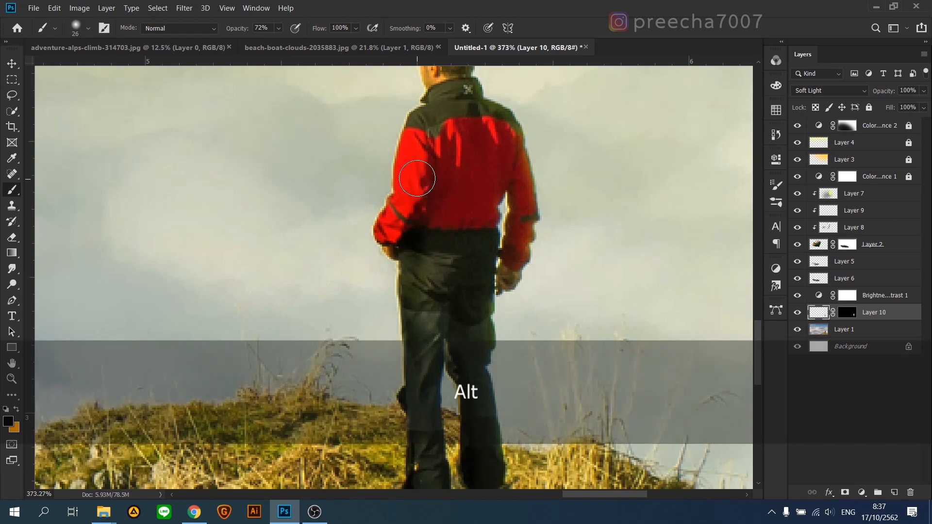
Step: Try shading the man's jacket and waist with a 100 px black brush, and undo the last strokes
right_click(430, 187, "alt")
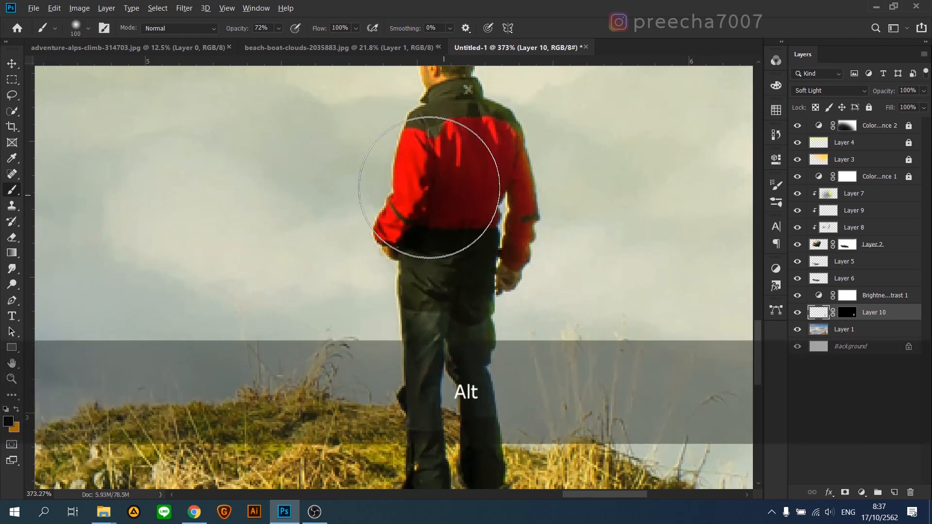
scroll(426, 166, "up", 1)
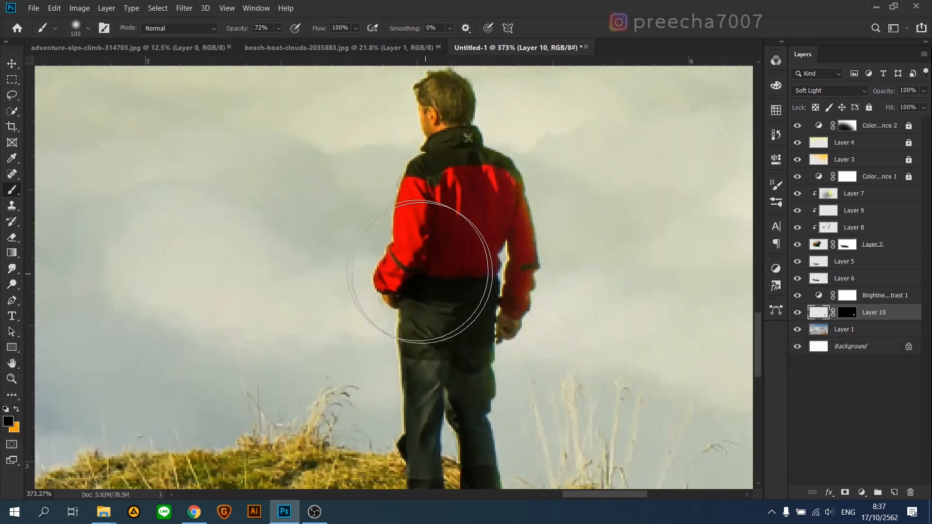
key("ctrl+z")
scroll(388, 265, "down", 5)
key("ctrl+z")
scroll(524, 257, "down", 2)
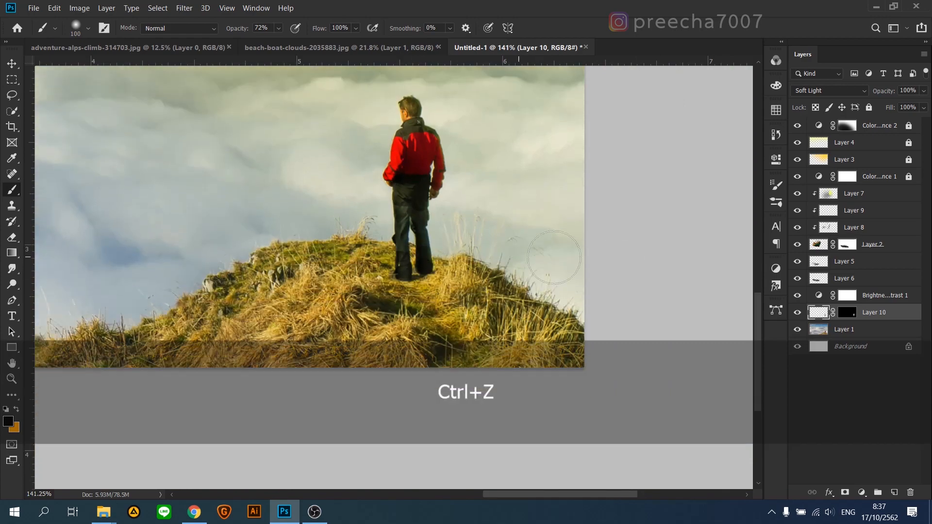
scroll(554, 257, "up", 1)
scroll(368, 264, "down", 4)
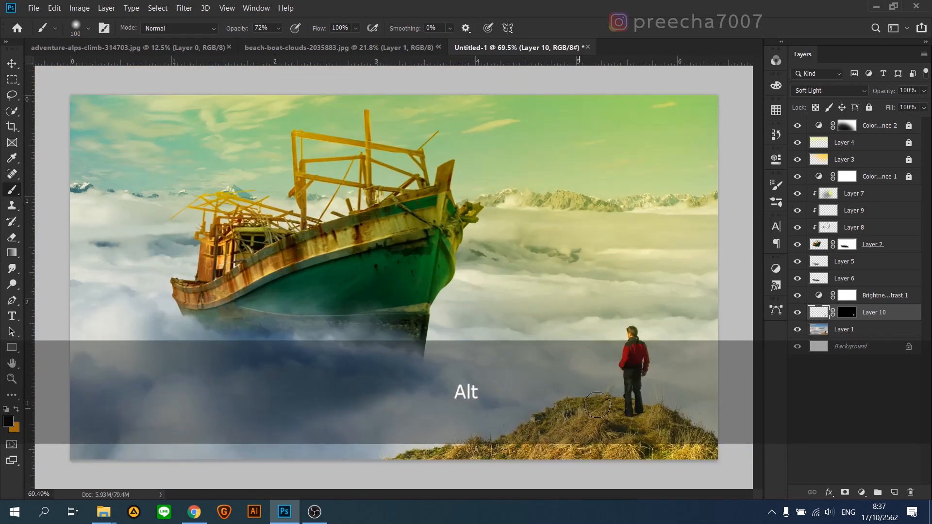
Step: Select the grassy hill on Layer 1 with a 12 px Quick Selection brush, leaving the man's upper body out of the selection
scroll(562, 433, "up", 4)
left_click_drag(570, 313, 485, 306)
left_click(844, 330)
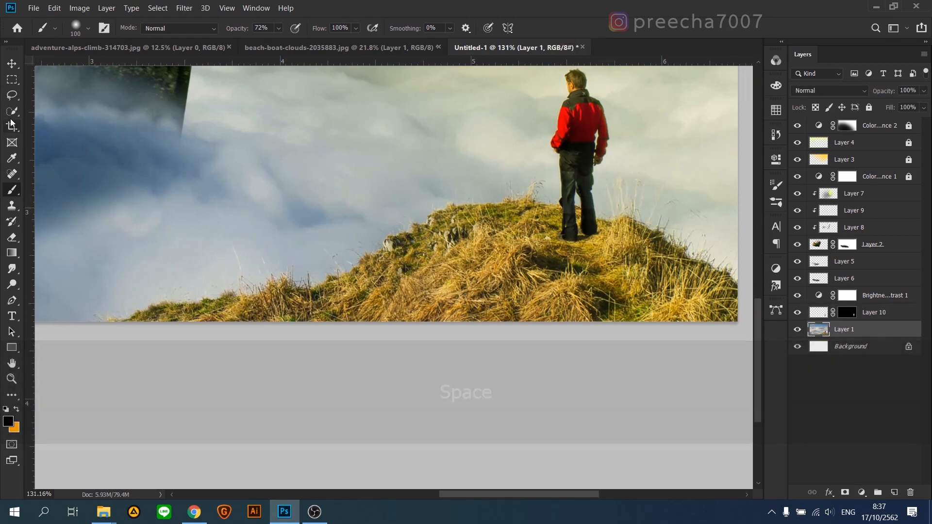
left_click(12, 112)
left_click_drag(677, 295, 463, 283)
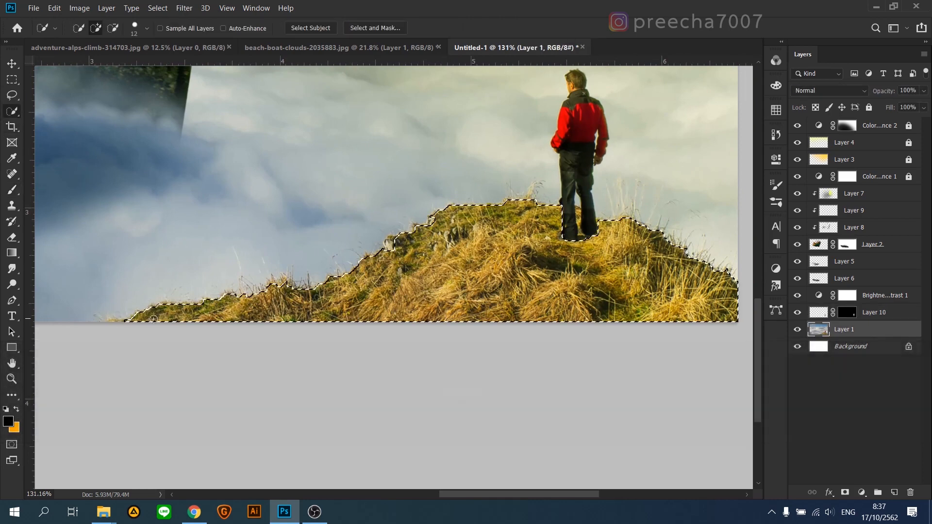
mouse_move(153, 319)
left_mouse_down()
mouse_move(581, 238)
mouse_move(583, 199)
left_mouse_up()
key("alt")
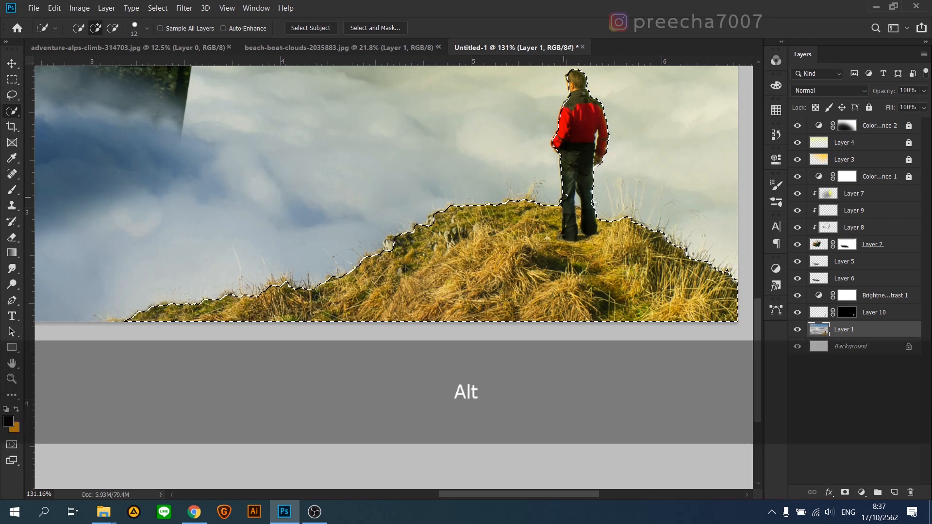
scroll(587, 137, "up", 3)
left_click(583, 141, "alt")
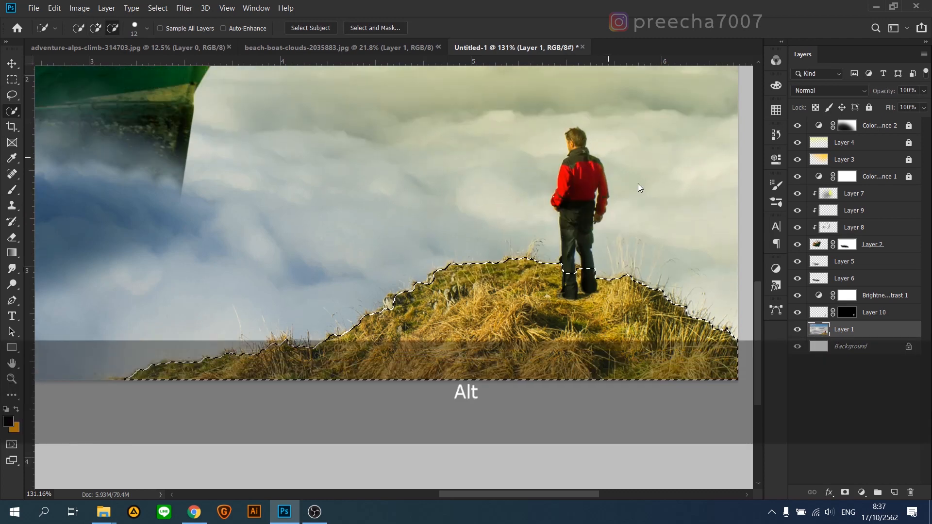
Step: Create a new layer above Layer 1 and mask it to the selected grassy hill
left_click(894, 492)
left_click(844, 492)
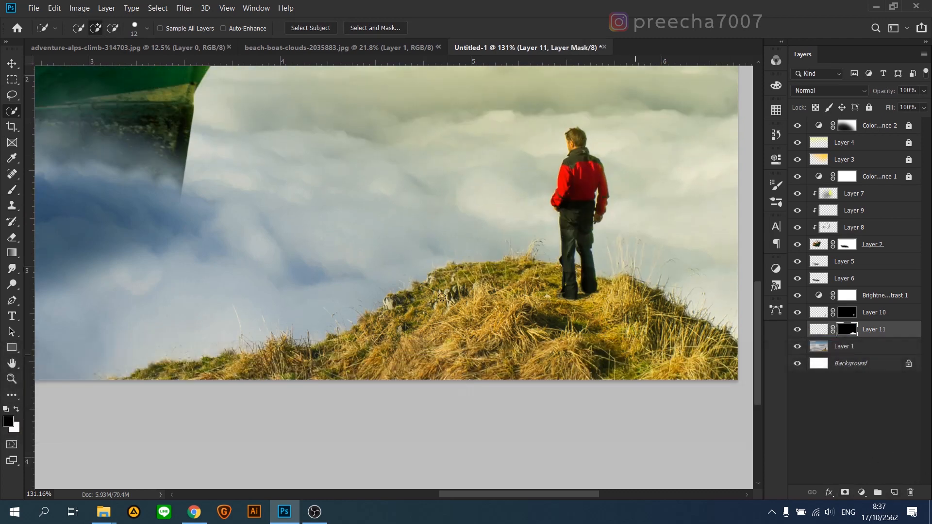
left_click(13, 192)
left_click(9, 422)
type("ffffff")
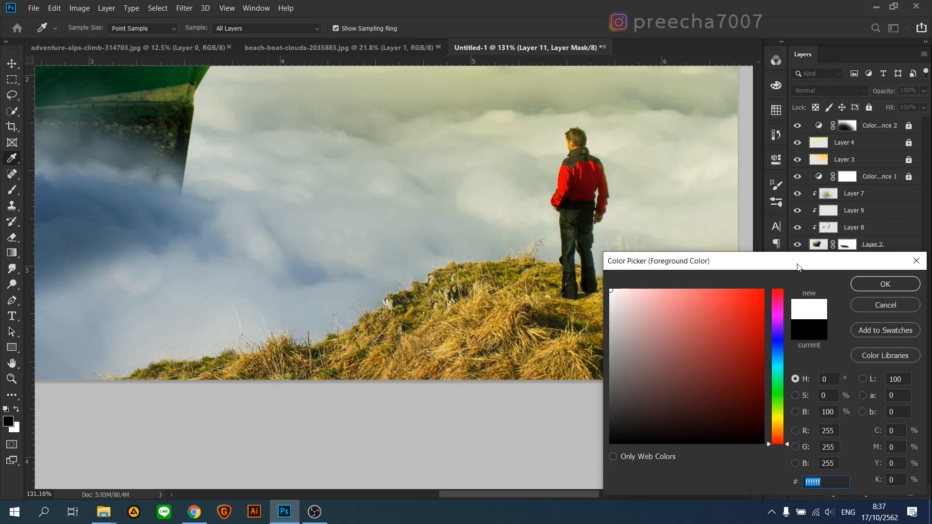
left_click_drag(805, 269, 609, 315)
left_click(689, 351)
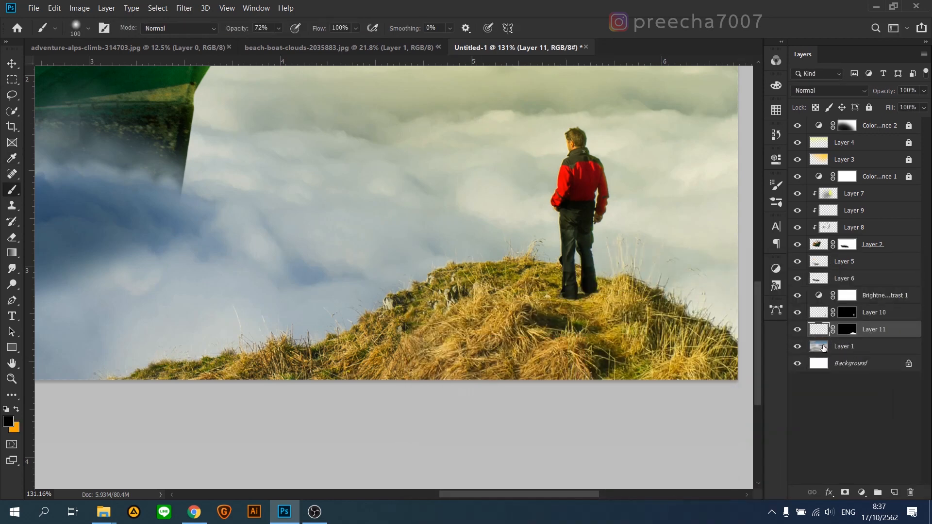
Step: Set the foreground colour to a dark orange-brown with hue 42° and saturation 97%
left_click(823, 347)
left_click(8, 421)
left_click_drag(533, 262, 670, 358)
left_click(457, 336)
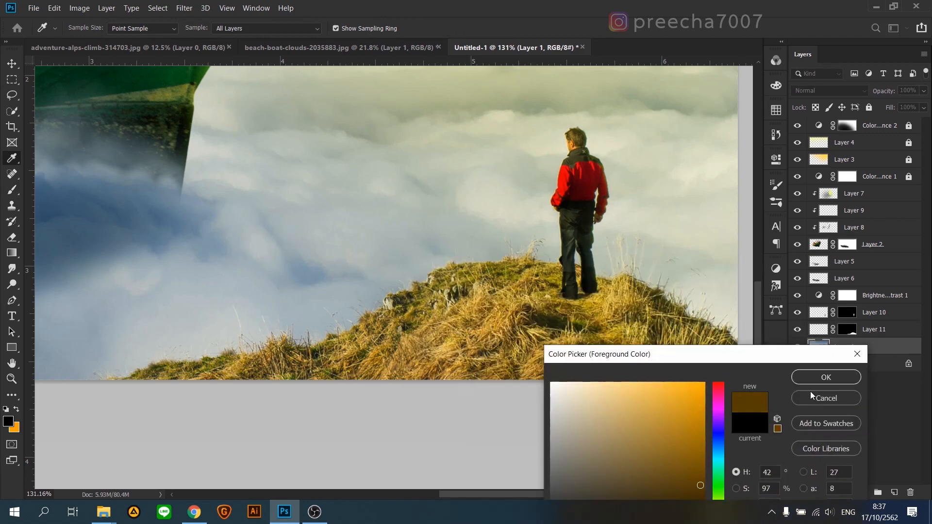
left_click(817, 379)
Step: Paint the lower part of the hill on Layer 11 with a soft 523 px dark brown brush and set the layer to Soft Light
scroll(458, 327, "down", 6)
scroll(551, 378, "up", 1)
left_click(818, 332)
scroll(601, 374, "down", 1)
scroll(602, 373, "up", 1)
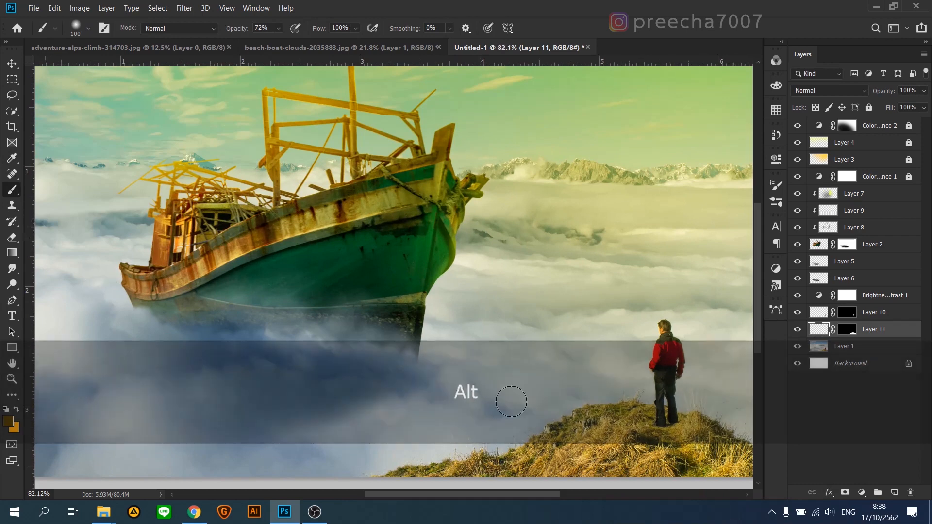
scroll(511, 401, "down", 2)
mouse_move(519, 311)
left_mouse_down()
mouse_move(547, 315)
mouse_move(589, 265)
mouse_move(652, 249)
left_mouse_up()
mouse_move(462, 421)
left_mouse_down()
mouse_move(605, 425)
mouse_move(655, 440)
mouse_move(597, 423)
mouse_move(457, 427)
left_mouse_up()
left_click(857, 92)
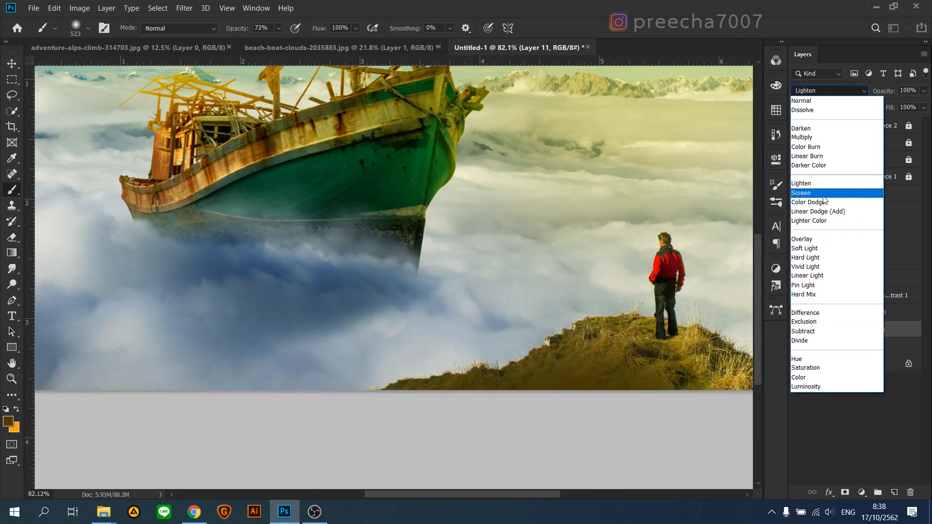
left_click(814, 248)
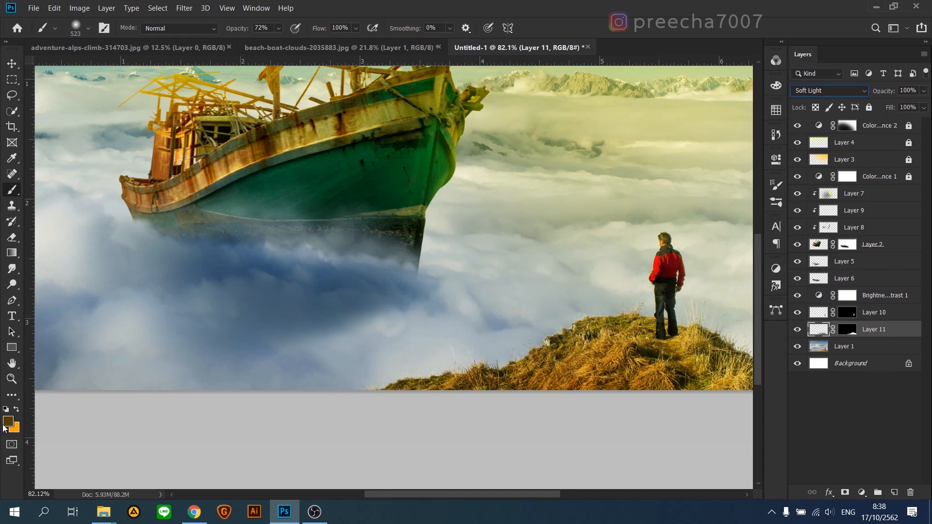
Step: Darken the hill's lower edge with a 379 px brush in 231800 and 0c0800, and set Layer 11's opacity to 84%
left_click(7, 422)
left_click(824, 284)
key("b")
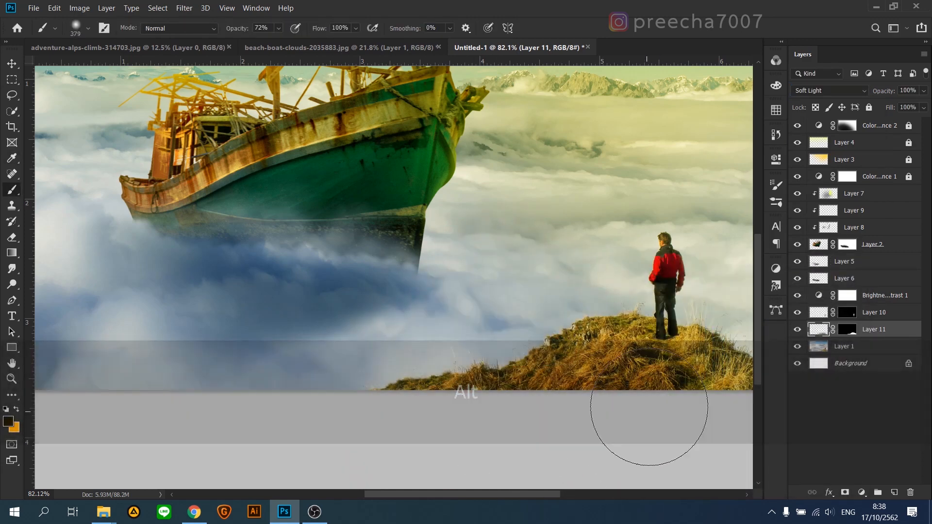
left_click(7, 423)
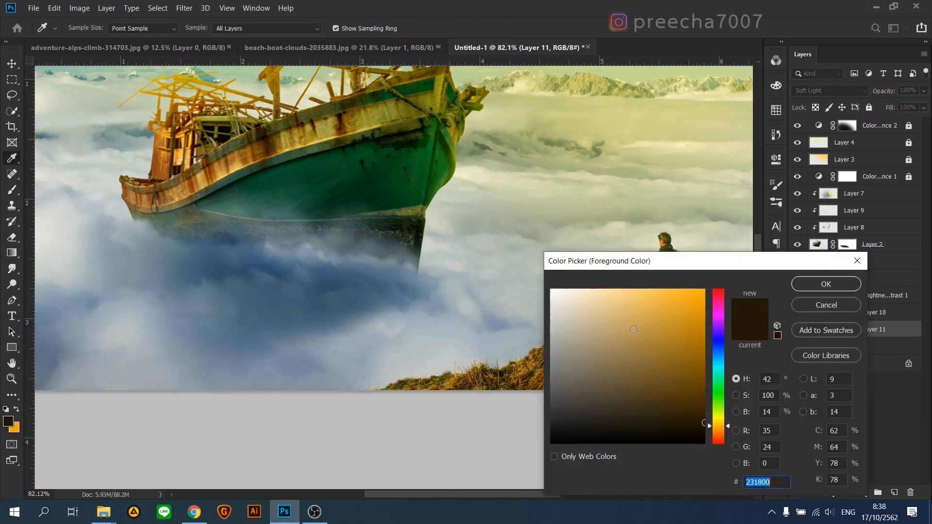
key("Return")
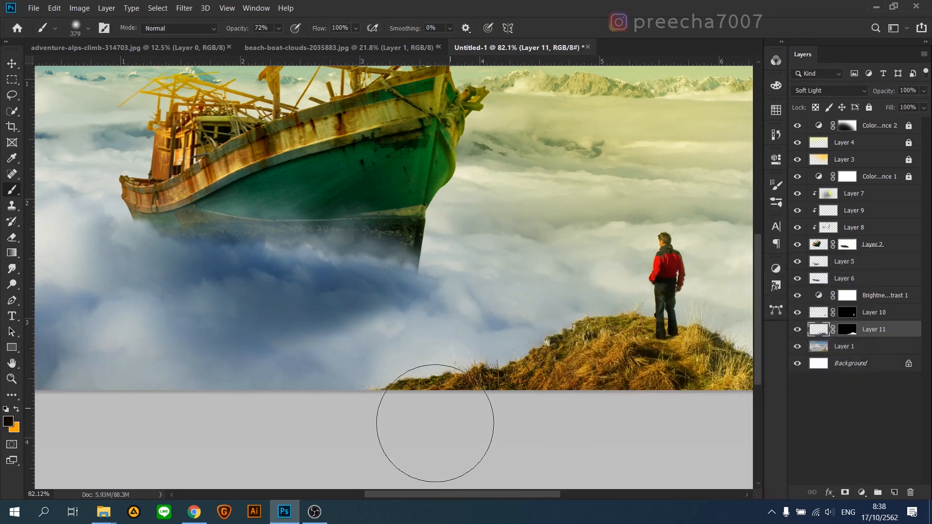
key("ctrl+z")
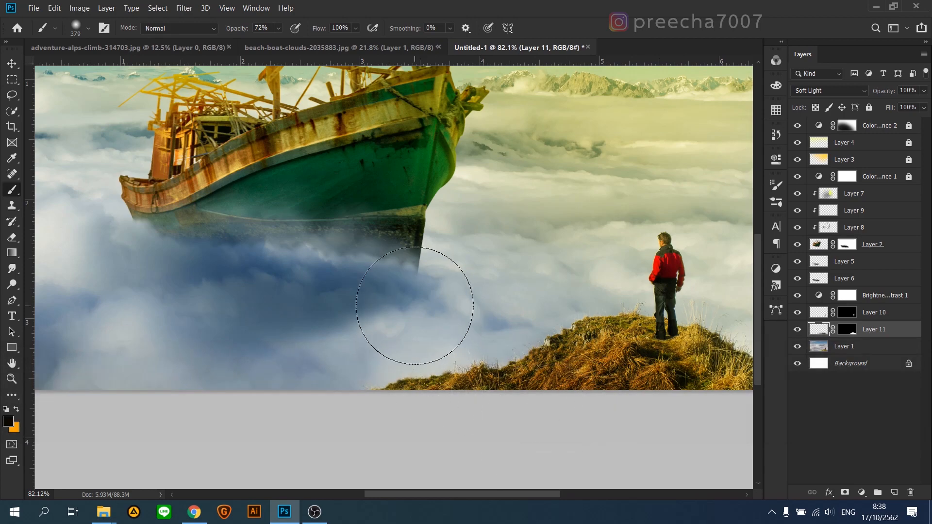
scroll(571, 339, "down", 3)
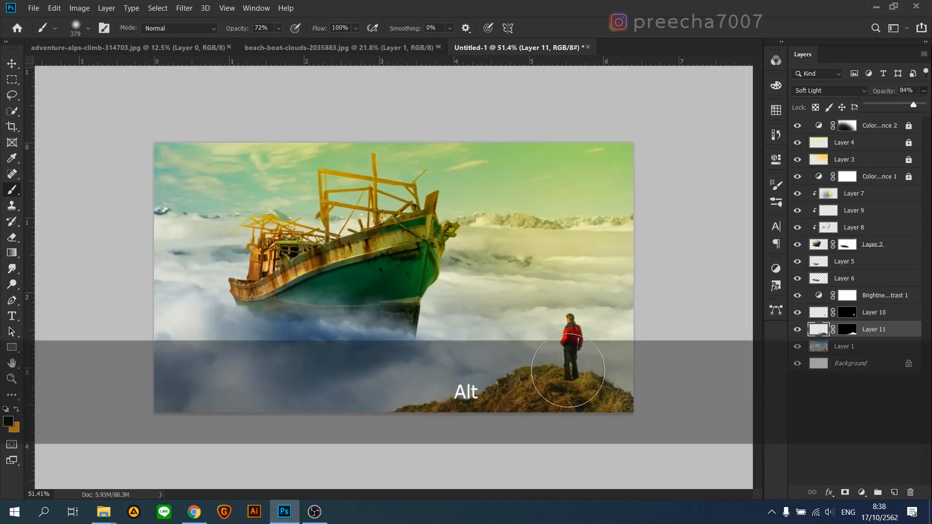
Step: Change the foreground colour to a light yellow for the hill's sunlit highlights
scroll(592, 421, "up", 9)
left_click_drag(593, 421, 332, 184)
scroll(332, 184, "up", 7)
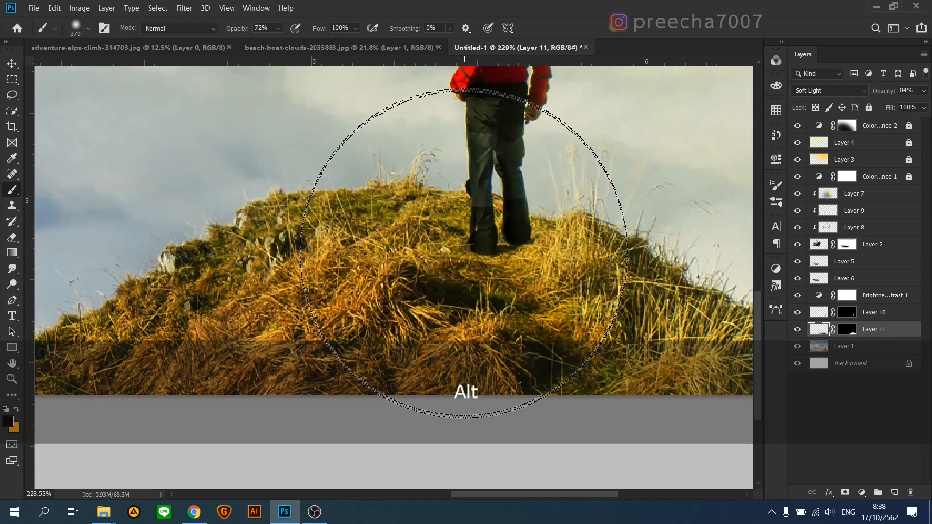
scroll(311, 204, "up", 3)
left_click(8, 422)
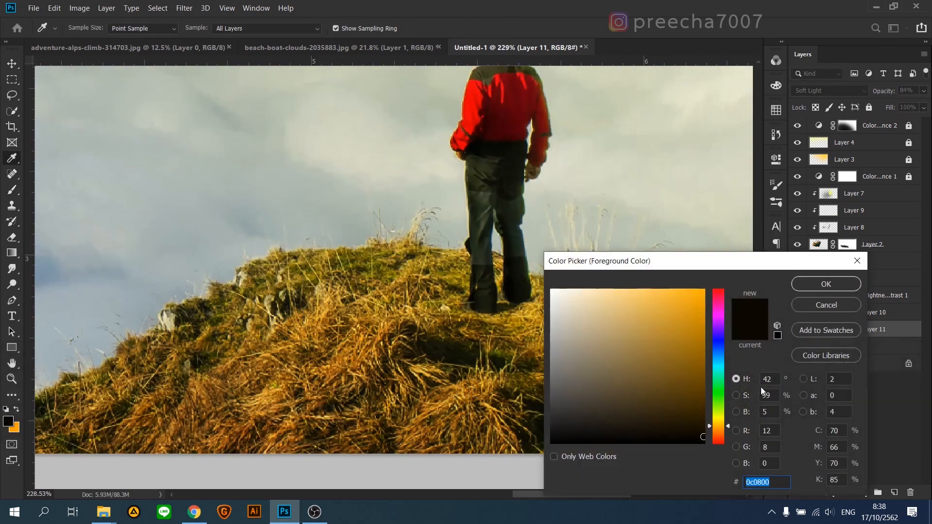
left_click(718, 416)
left_click_drag(685, 310, 645, 281)
left_click(811, 285)
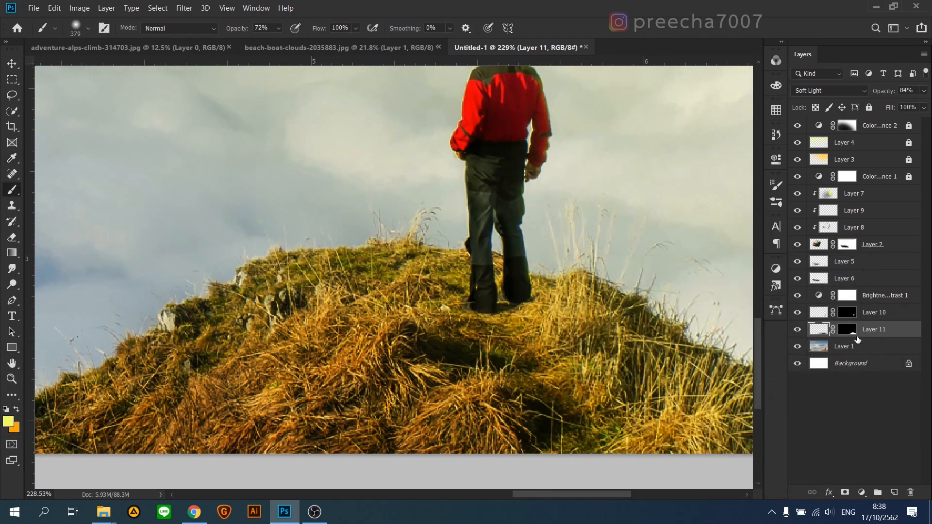
Step: Paint light yellow highlights along the hill's upper edge on both sides of the man with an 87 px soft brush
left_click_drag(631, 250, 566, 265)
left_click_drag(357, 234, 281, 250)
left_click_drag(406, 231, 363, 233)
left_click_drag(444, 245, 260, 226)
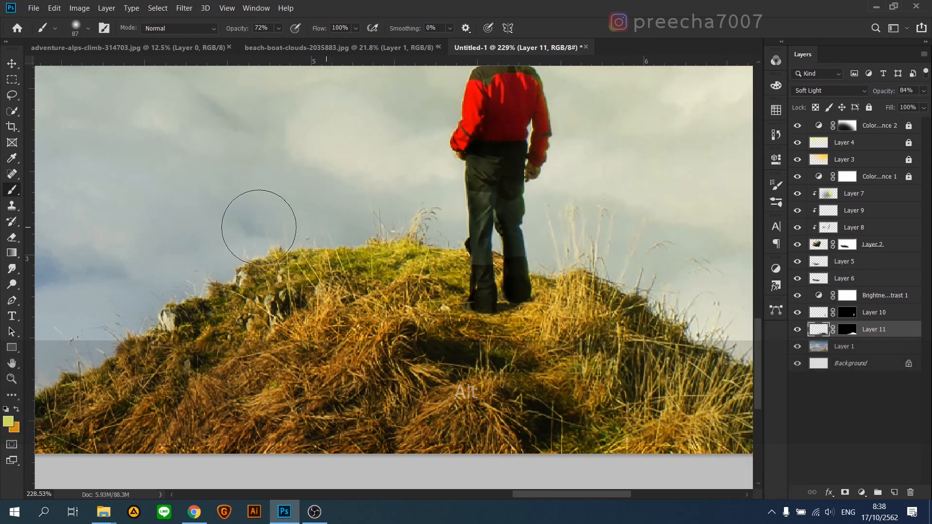
left_click_drag(572, 252, 685, 318)
scroll(575, 303, "down", 2)
scroll(607, 340, "up", 1)
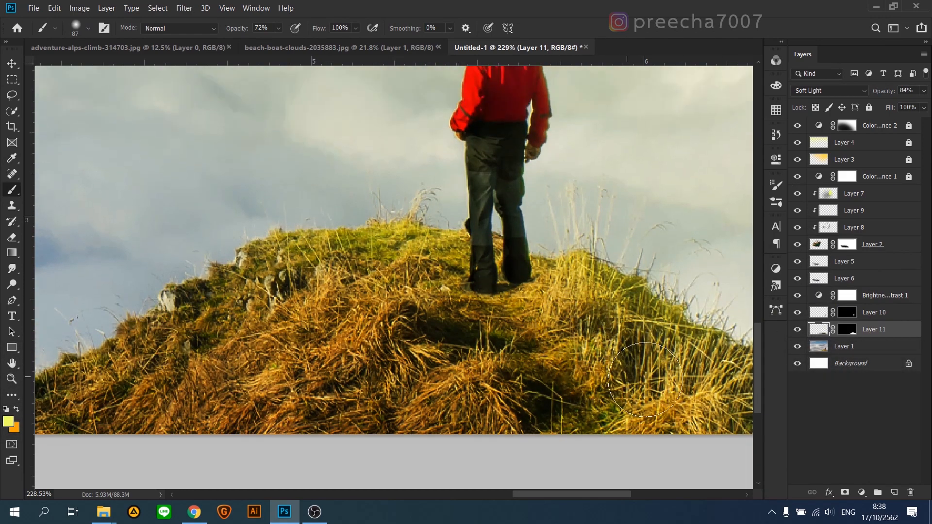
Step: Create a new layer above Layer 11 and load the man's silhouette from Layer 10's mask as a selection
left_click(895, 492)
left_click(12, 63)
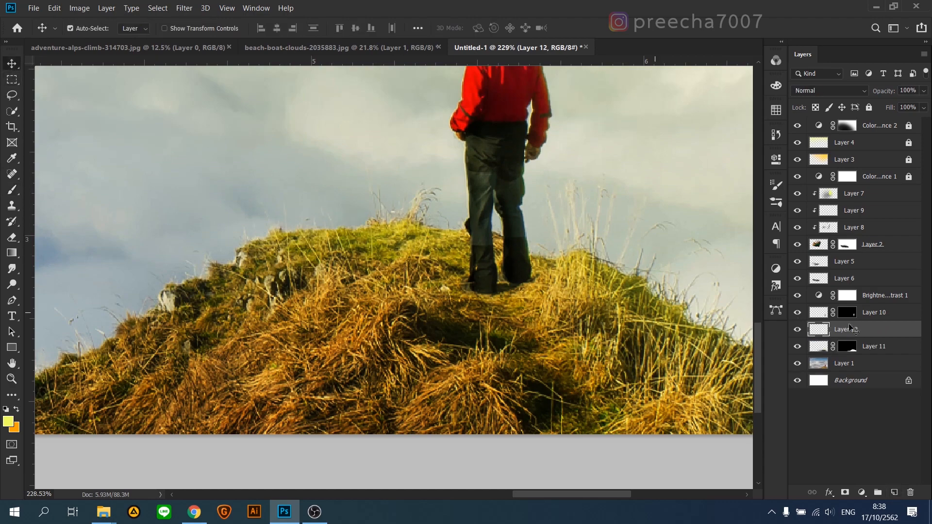
left_click(823, 315, "ctrl")
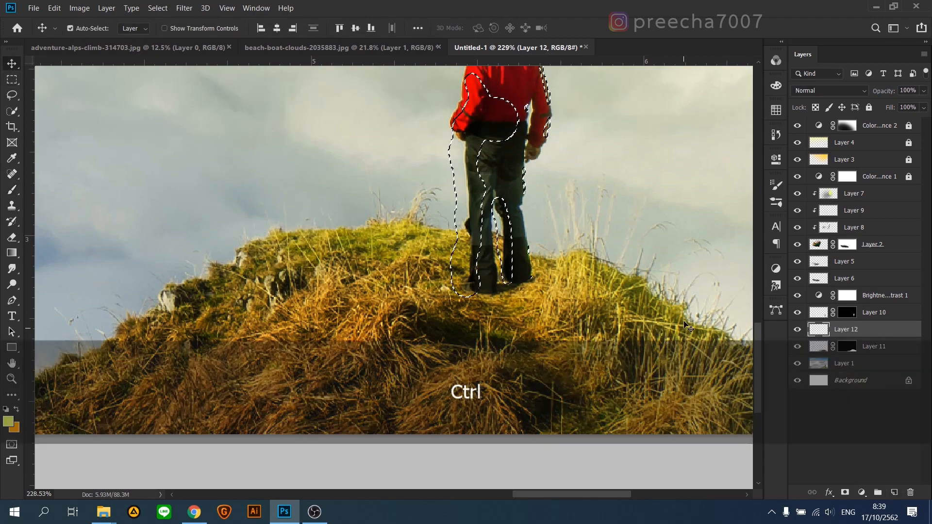
scroll(687, 326, "up", 2)
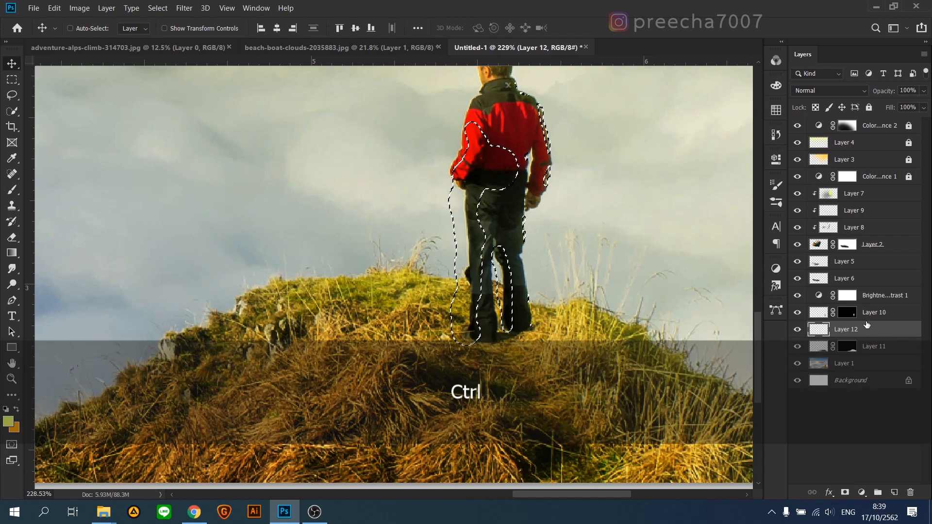
scroll(525, 265, "down", 2)
left_click(12, 79)
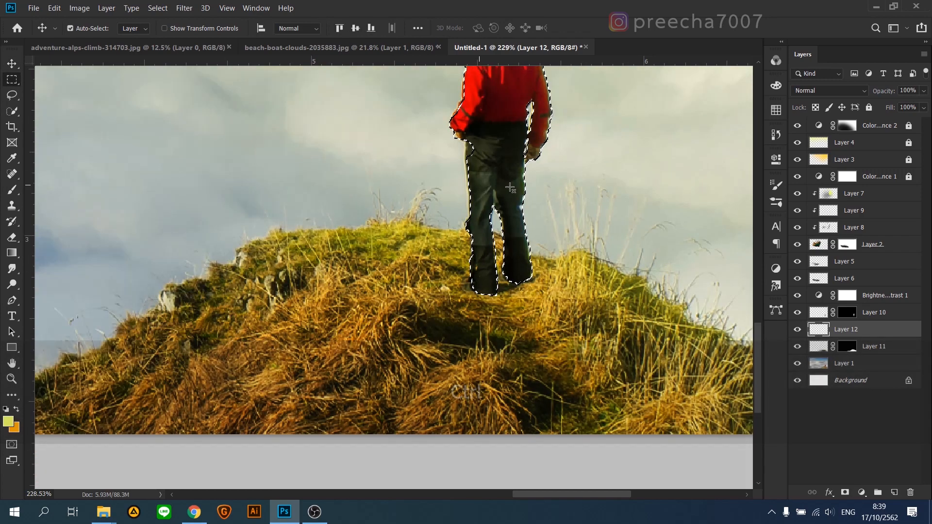
Step: Transform the silhouette selection by flipping it vertically and placing it directly below the man's feet
left_click_drag(503, 180, 355, 254)
right_click(356, 250)
left_click(405, 379)
right_click(372, 282)
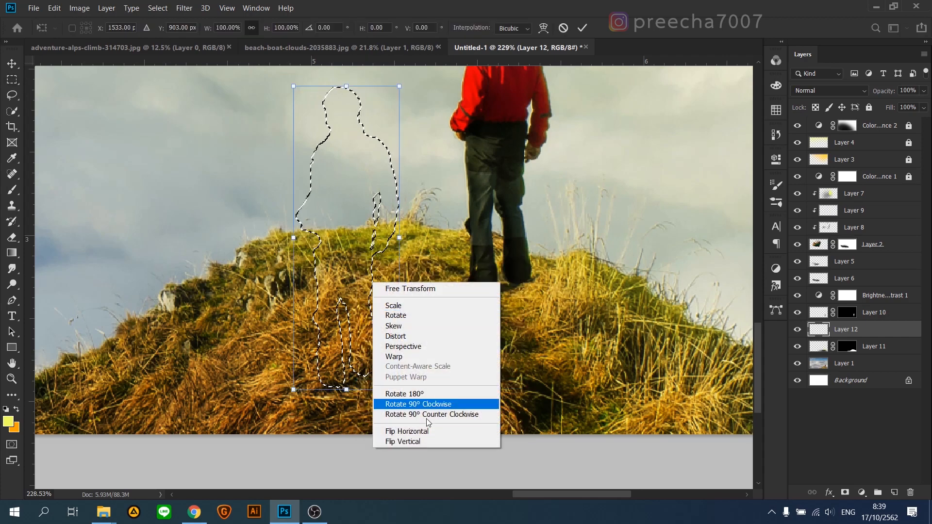
left_click(425, 441)
scroll(431, 335, "down", 3)
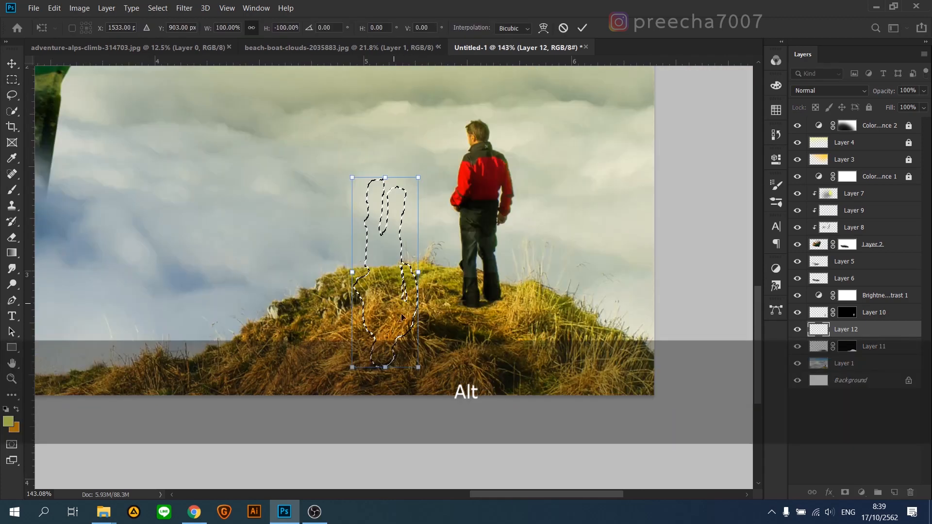
left_click_drag(392, 338, 487, 443)
scroll(488, 443, "down", 2)
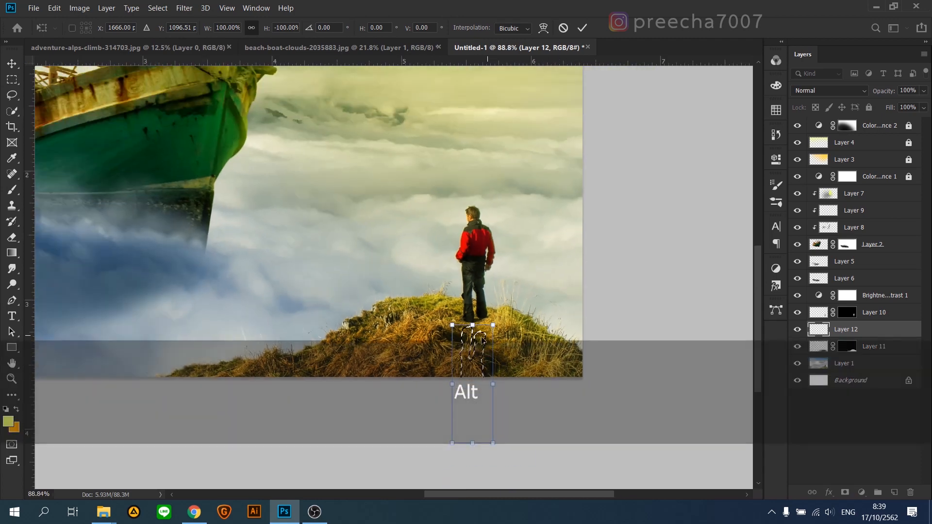
Step: Skew the flipped selection horizontally by about -48° so it slants down the hill's left side, and apply the transform
right_click(465, 330)
left_click(475, 374)
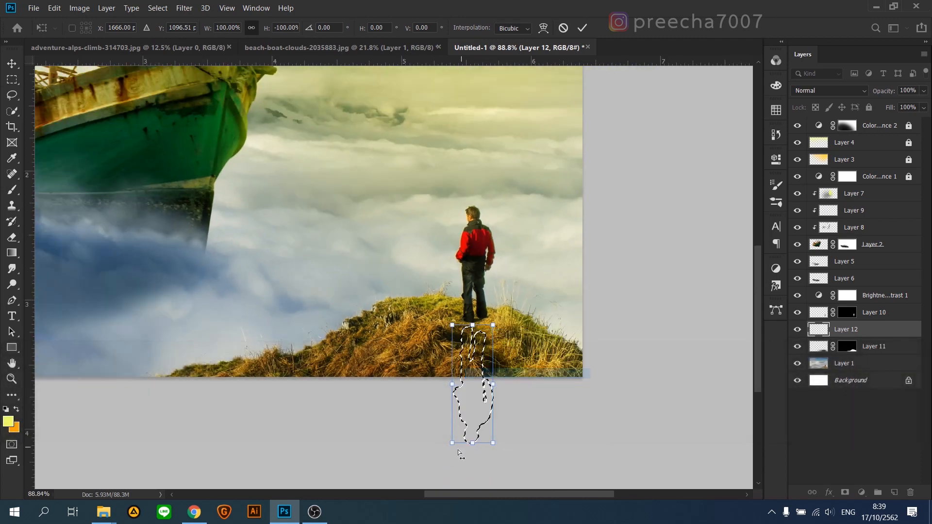
left_click_drag(343, 393, 343, 393)
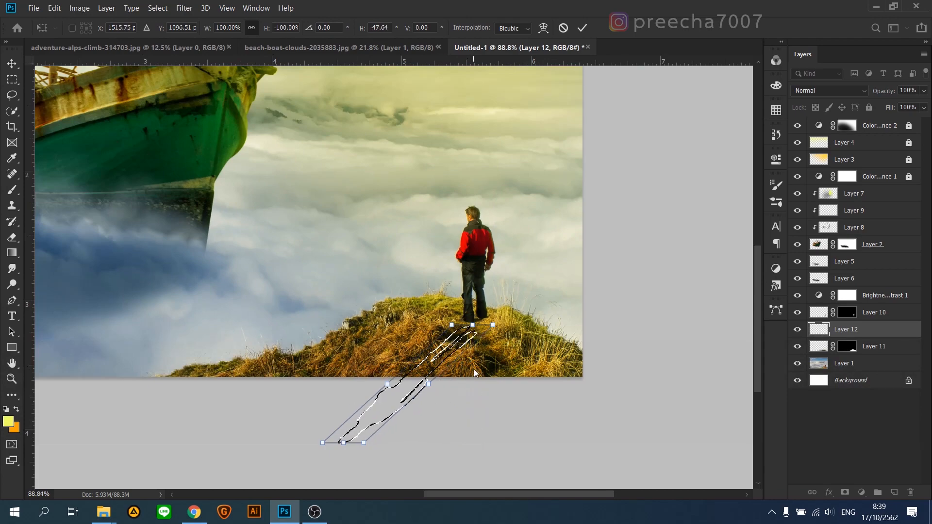
key("Return")
Step: Align the slanted selection with the man's boots, fill it with black (000000) on Layer 12, and deselect
scroll(474, 369, "up", 5)
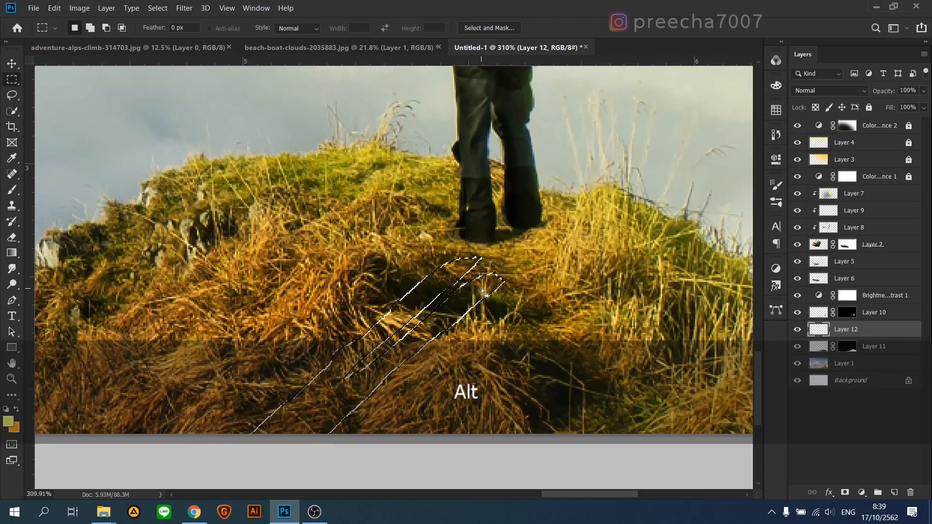
left_click_drag(482, 291, 518, 240)
scroll(518, 241, "down", 5)
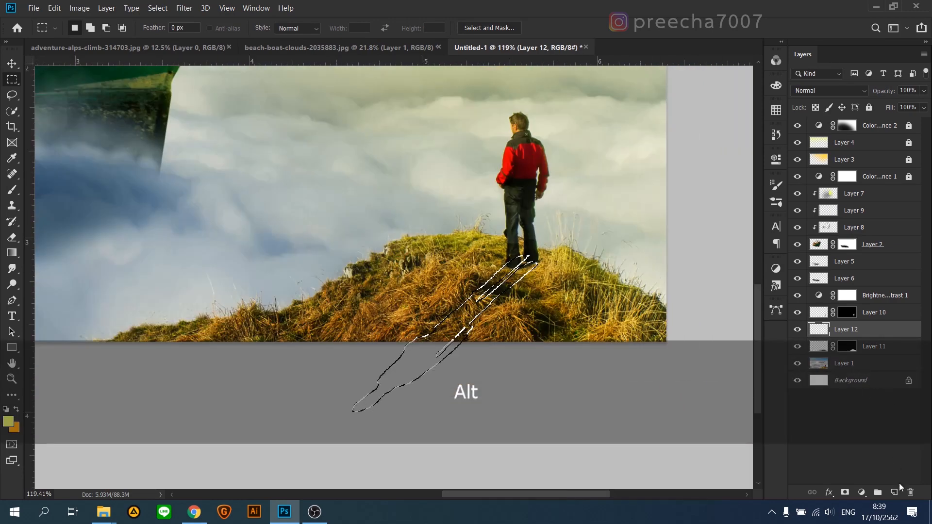
scroll(107, 450, "up", 1)
left_click(9, 422)
type("000000")
key("Return")
key("alt+BackSpace")
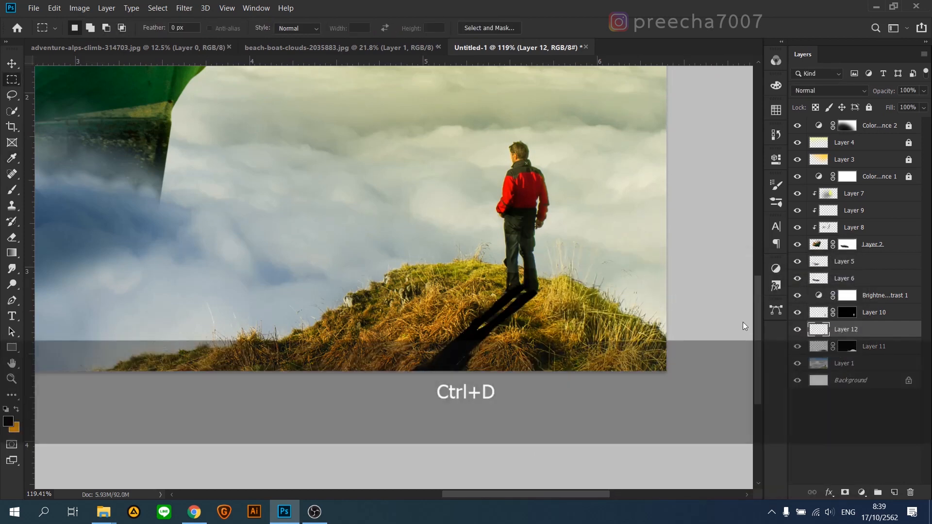
Step: Soften the man's cast shadow on Layer 12 with a Gaussian Blur
left_click(184, 8)
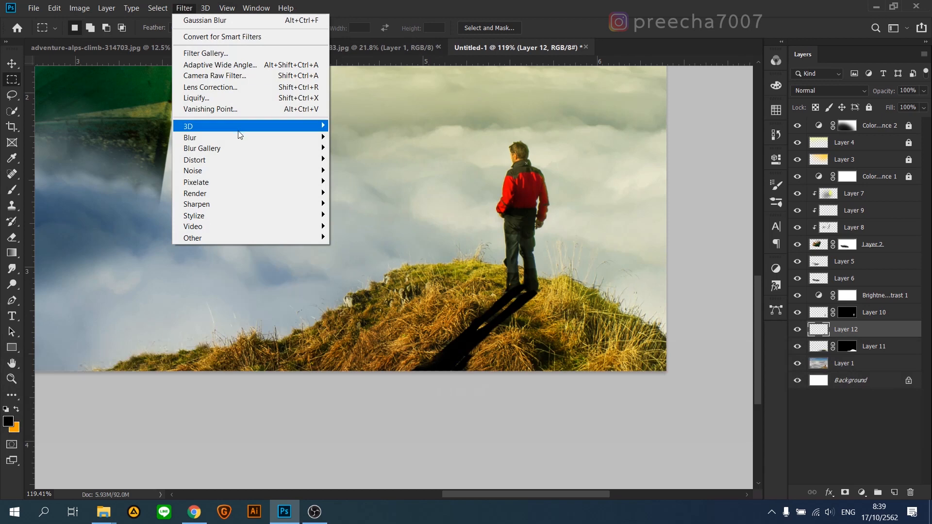
mouse_move(240, 138)
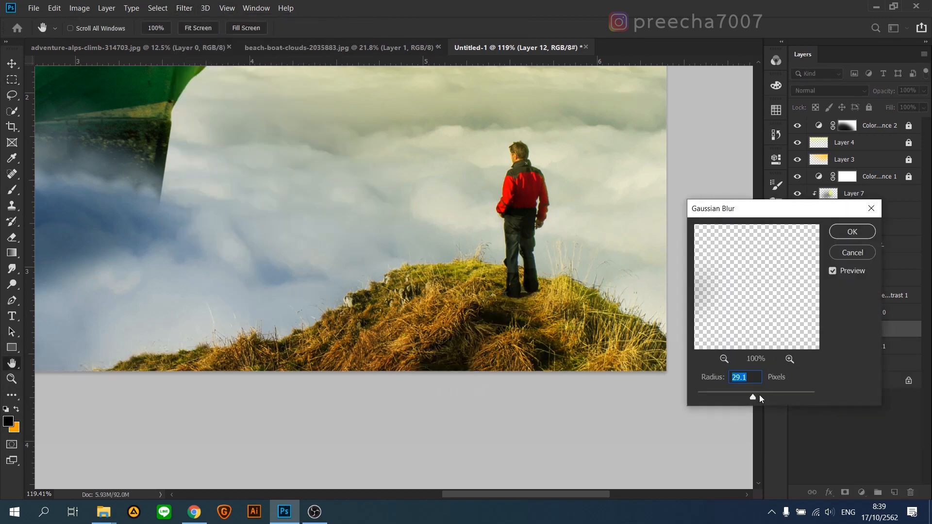
mouse_move(754, 397)
left_mouse_down()
mouse_move(733, 397)
mouse_move(748, 397)
left_mouse_up()
left_click(857, 239)
Step: Lower the opacity of the cast shadow on Layer 12 to 51%, checking it against the whole composition
left_click(924, 91)
left_click_drag(904, 104, 900, 106)
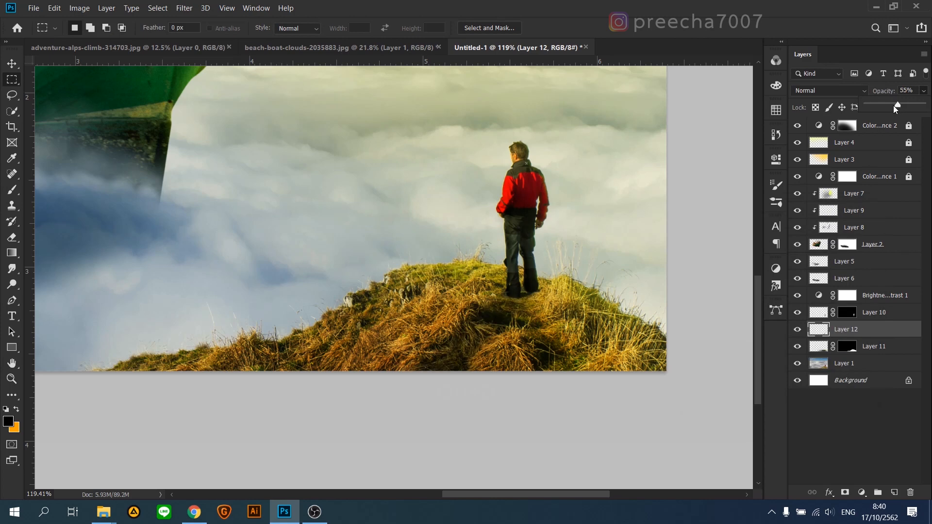
left_click_drag(886, 106, 883, 106)
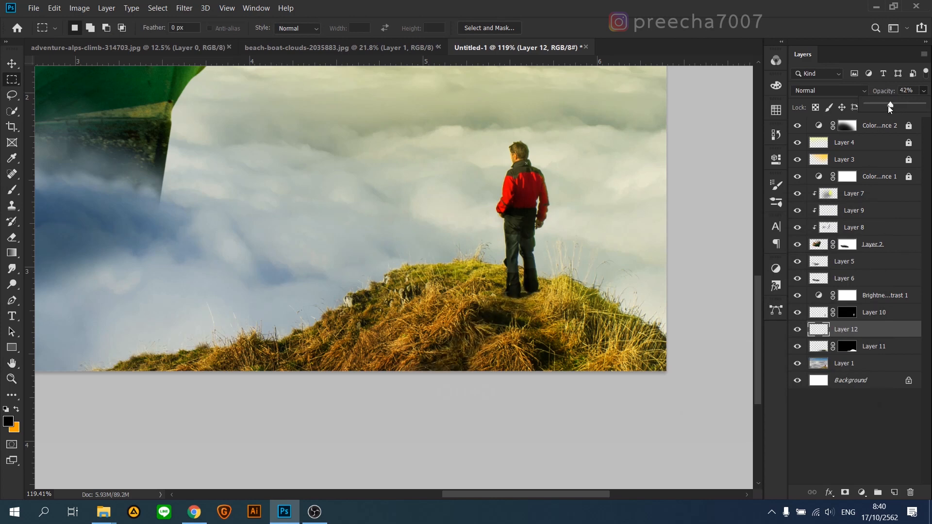
scroll(534, 319, "down", 5, "alt")
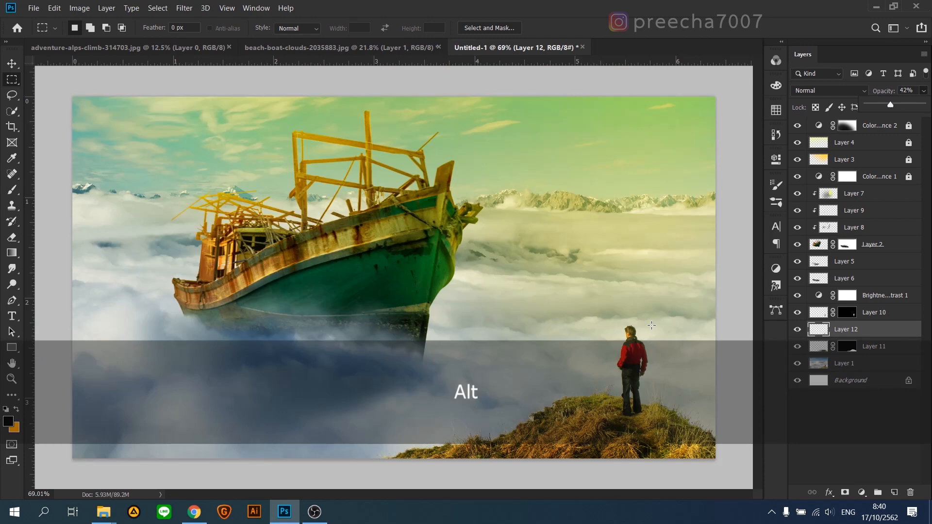
left_click_drag(890, 105, 895, 106)
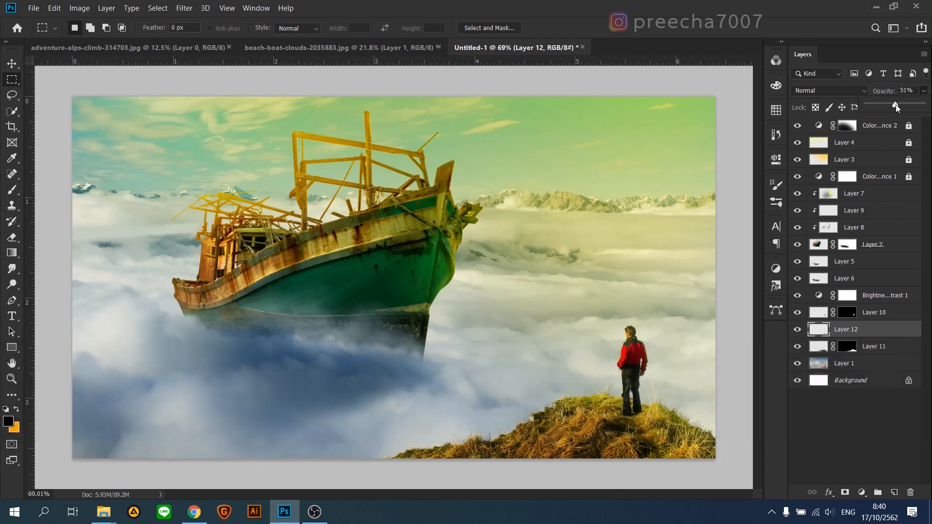
scroll(479, 306, "down", 5, "alt")
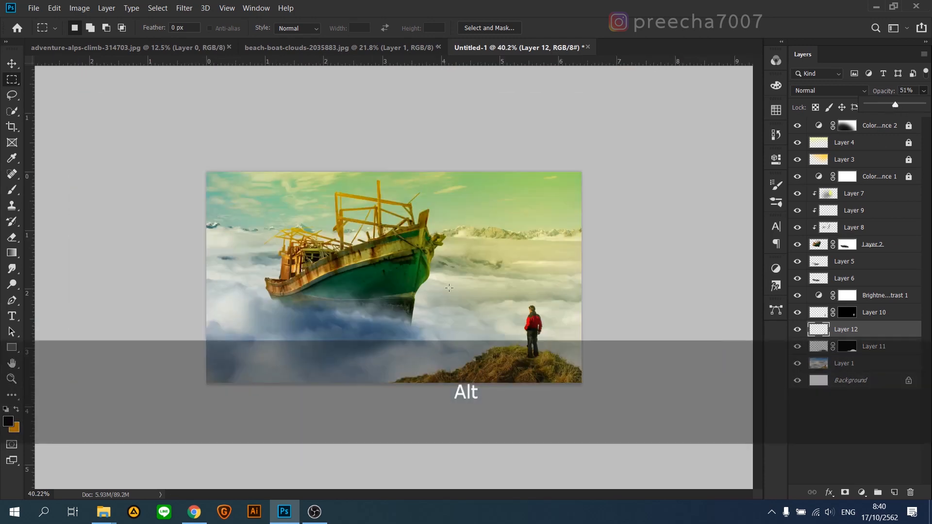
scroll(445, 288, "up", 4, "alt")
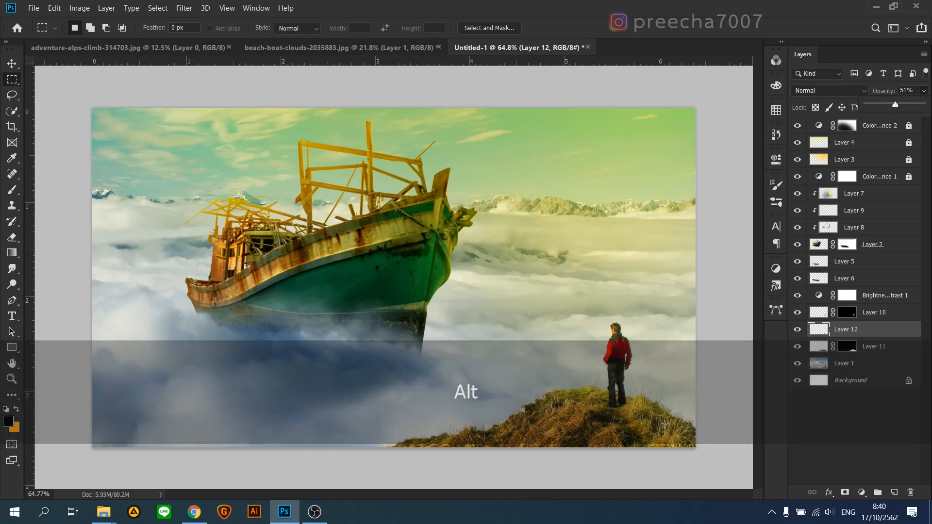
Step: Add a new layer above Layer 11 and paint black along the grassy hill's lower edge with a soft brush of about 262 px
left_click(825, 349)
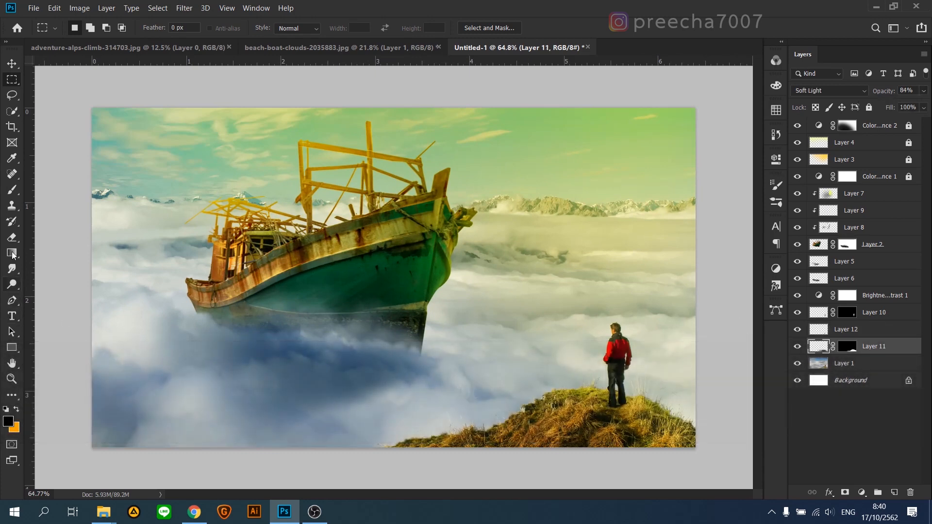
left_click(12, 190)
key("alt")
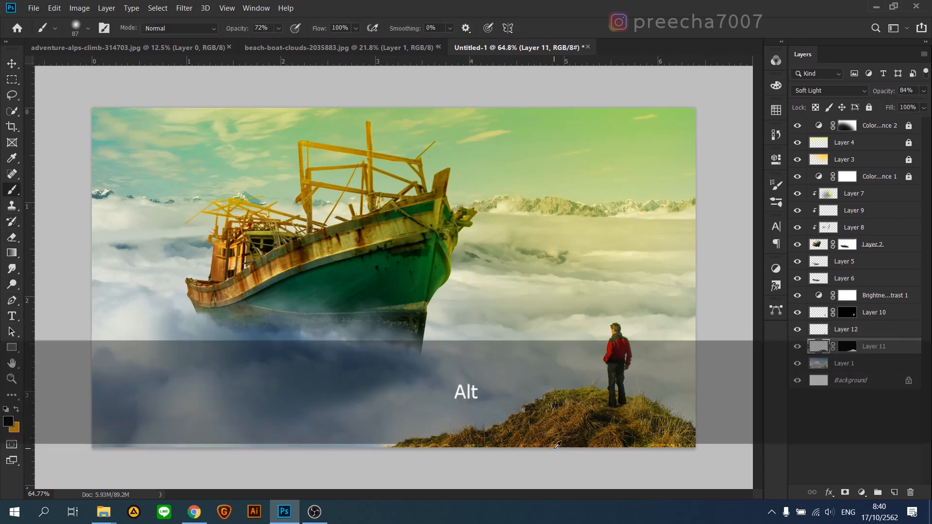
left_click_drag(570, 449, 604, 448)
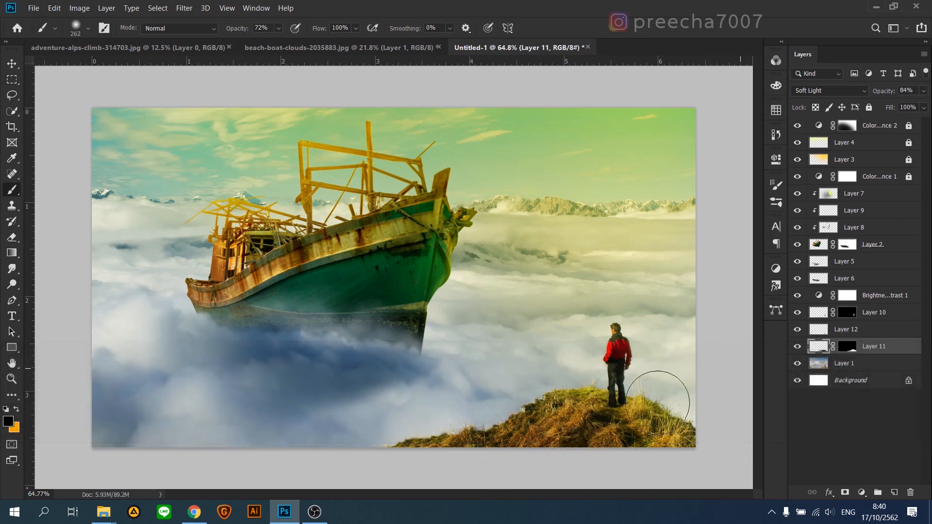
left_click(894, 493)
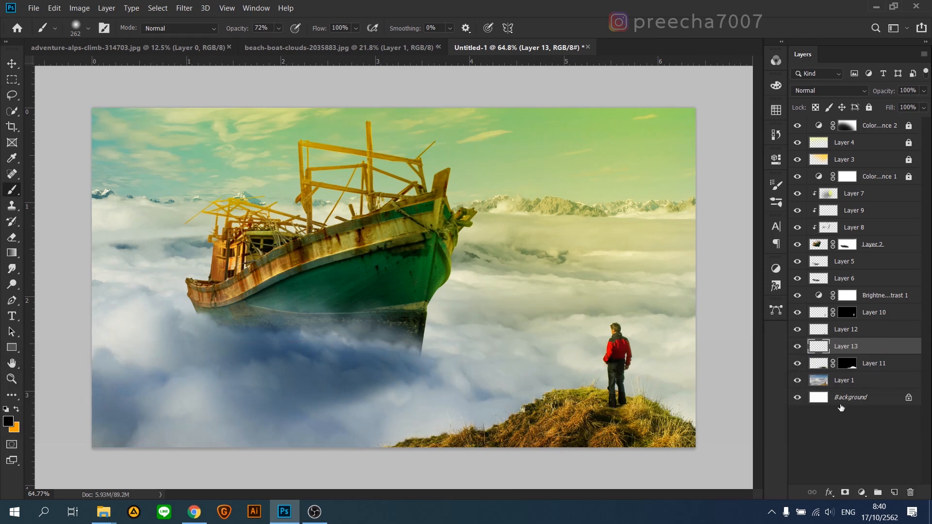
mouse_move(540, 452)
left_mouse_down()
mouse_move(503, 469)
mouse_move(455, 461)
mouse_move(592, 466)
mouse_move(567, 444)
left_mouse_up()
Step: Try Overlay for the hill shading on Layer 13, switch its blend mode to Hard Light, and lower its opacity to 29%
left_click(854, 90)
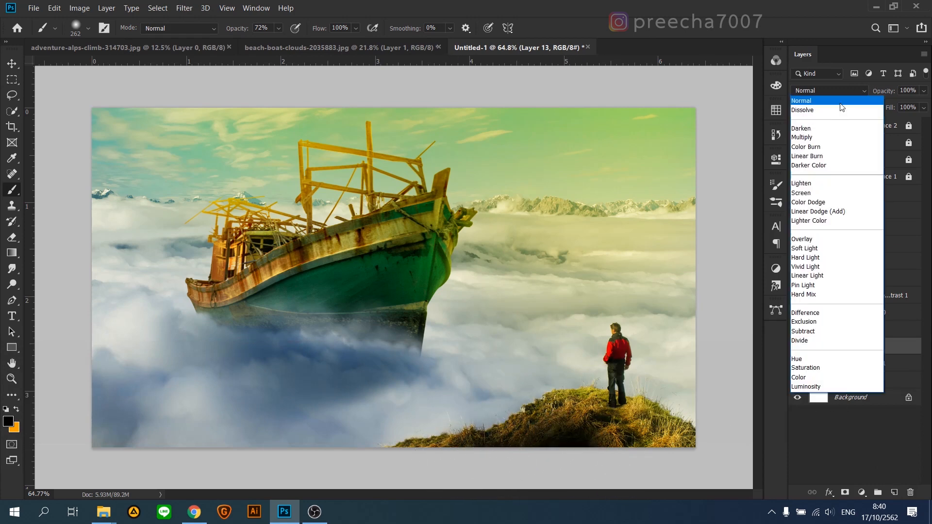
left_click(810, 239)
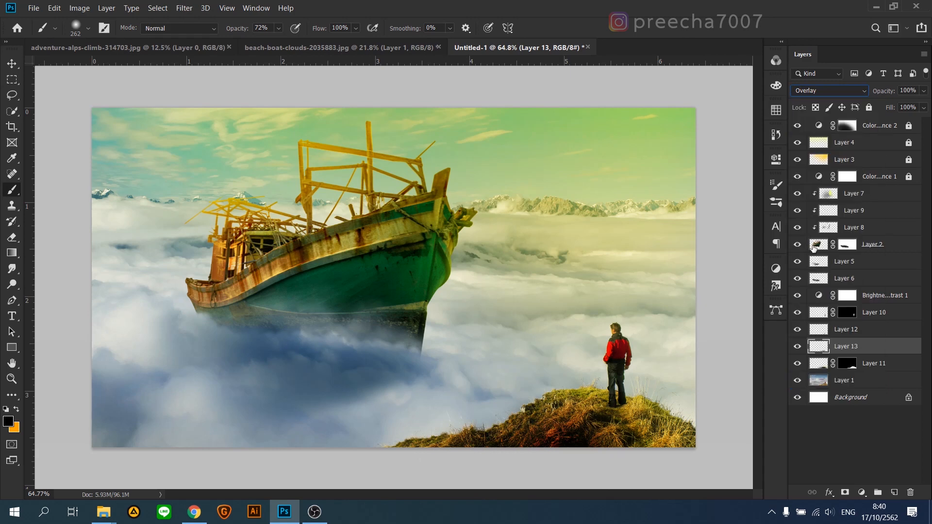
left_click(822, 91)
left_click(819, 259)
left_click(922, 92)
left_click_drag(893, 105, 884, 104)
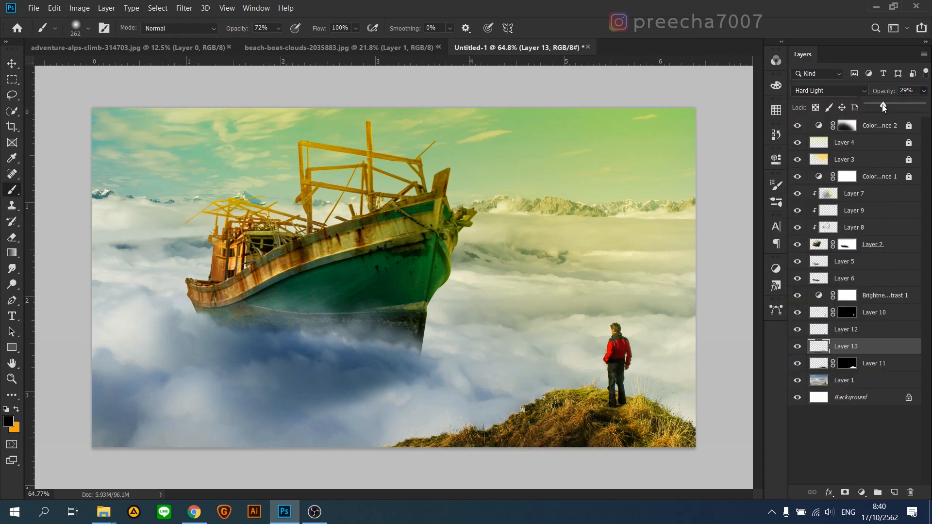
left_click(924, 91)
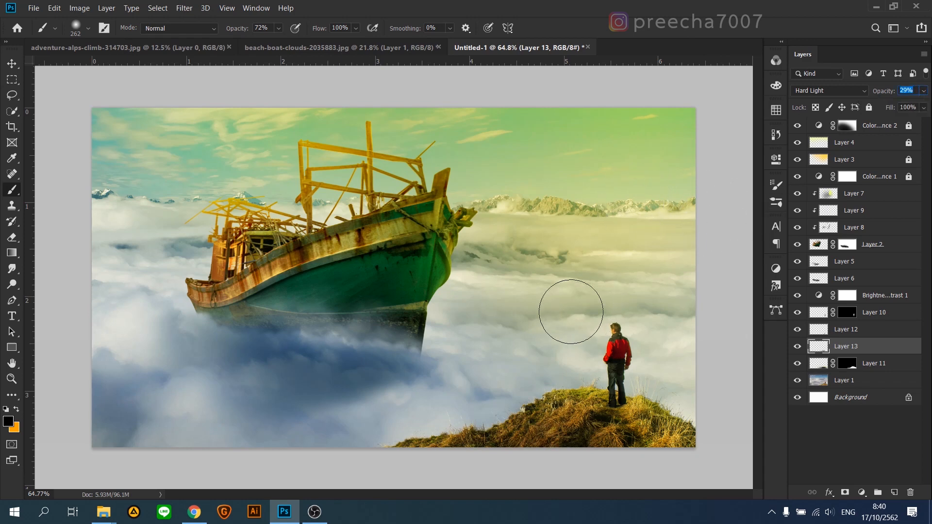
Step: Unlock Color Balance 2, Layer 4, Layer 3 and Color Balance 1
left_click(893, 131)
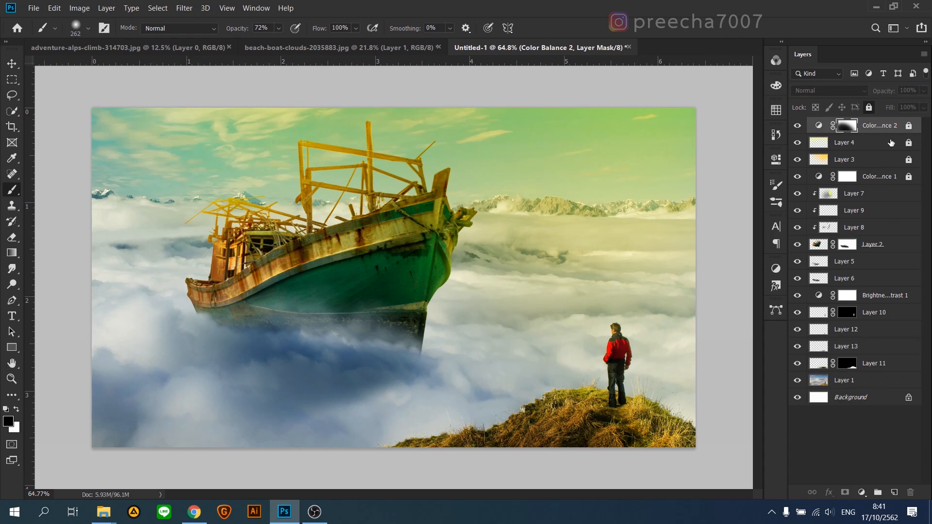
left_click(908, 126)
left_click(908, 143)
left_click(908, 177)
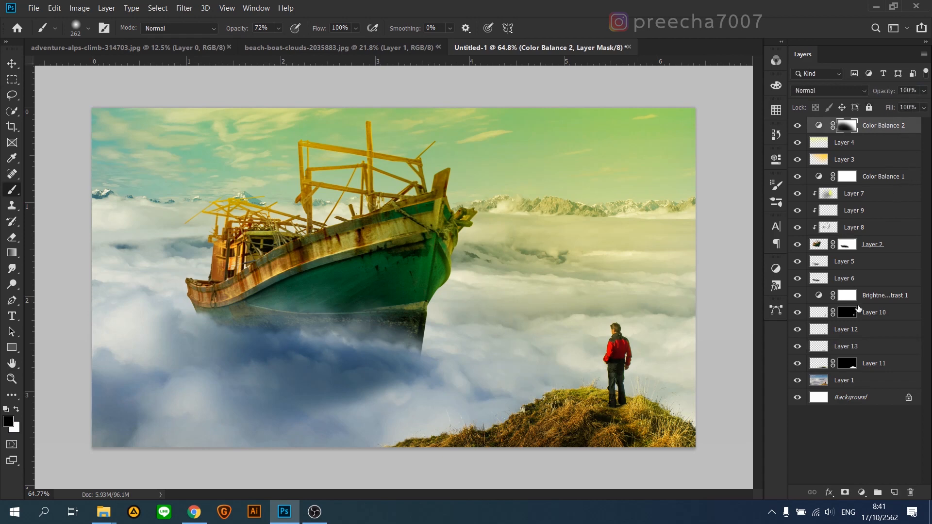
Step: Stamp all visible layers into a new merged layer above Color Balance 2
key("v")
scroll(482, 277, "down", 1)
scroll(482, 276, "up", 1)
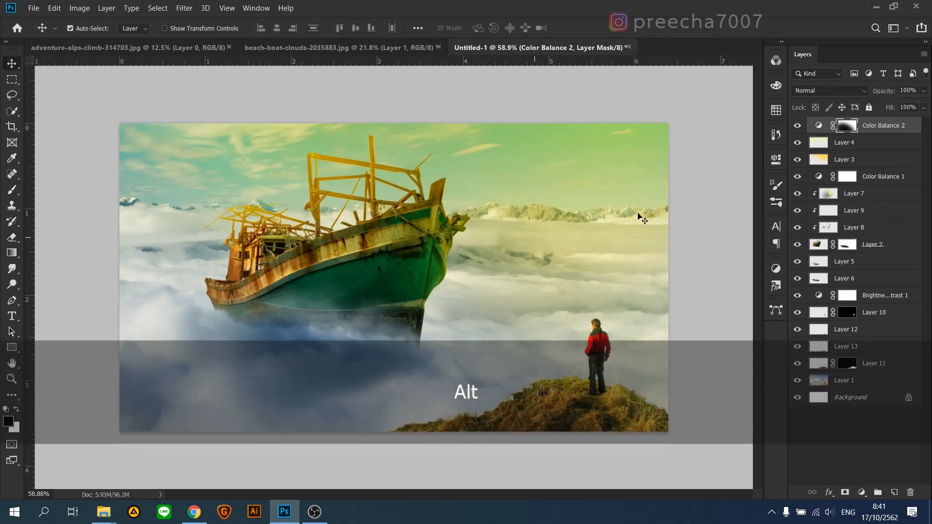
key("shift+ctrl+alt+e")
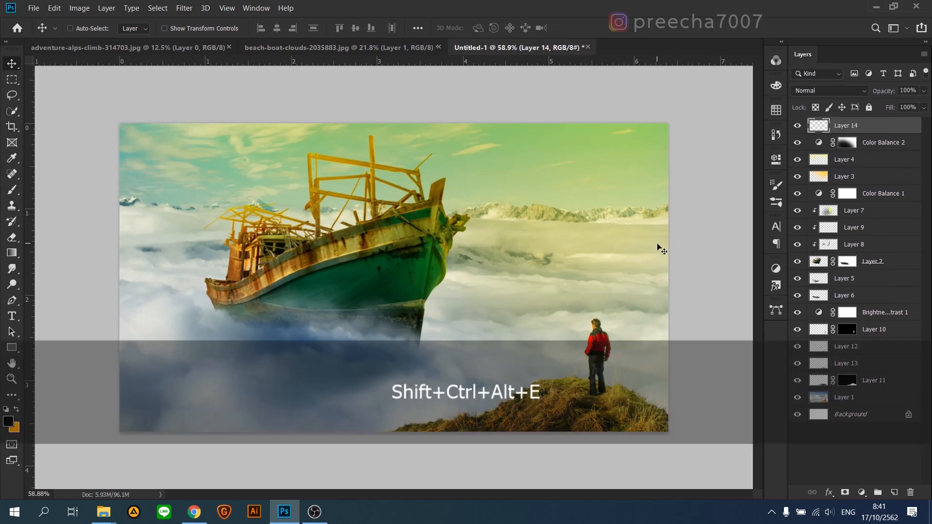
Step: Apply a 15 px Iris Blur to Layer 14, enlarging and reshaping the ellipse so the boat and the man stay in focus
left_click(184, 8)
mouse_move(291, 148)
left_click(349, 159)
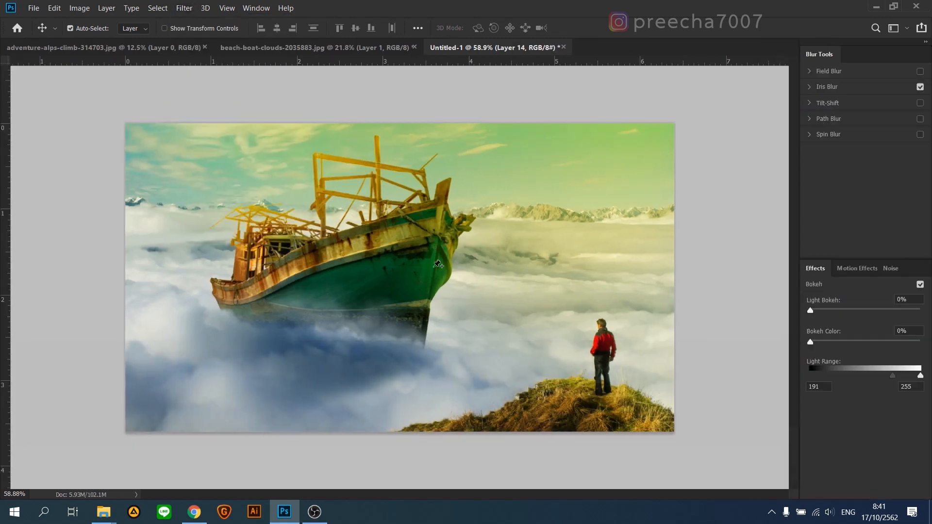
left_click_drag(558, 216, 619, 193)
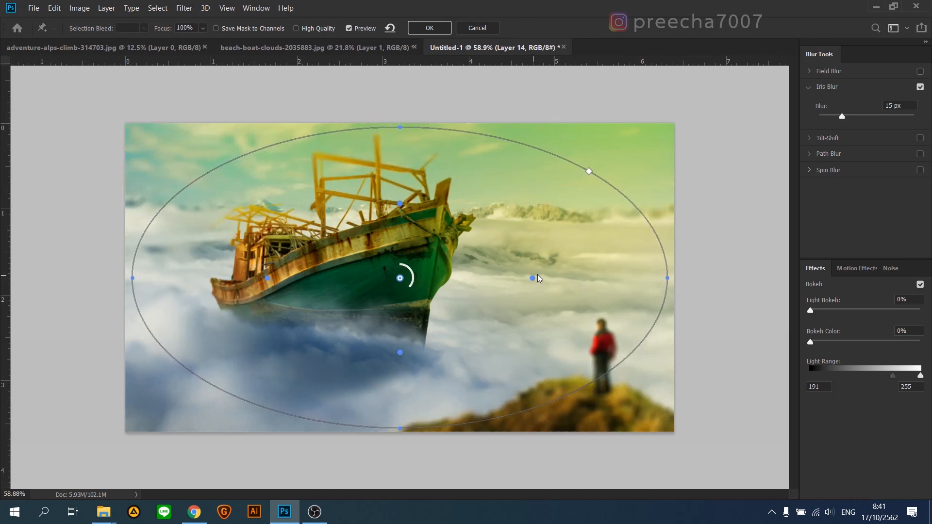
left_click_drag(629, 358, 728, 412)
left_click_drag(604, 285, 643, 293)
left_click(431, 30)
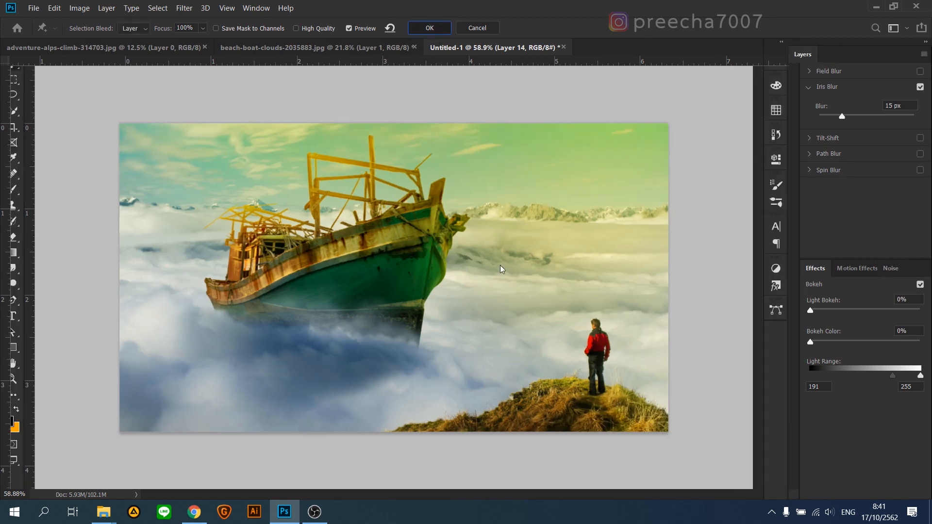
Step: Start a Camera Raw Filter on Layer 14 with Temperature +15, Tint +18, Highlights -3 and Exposure 0.00
left_click(184, 8)
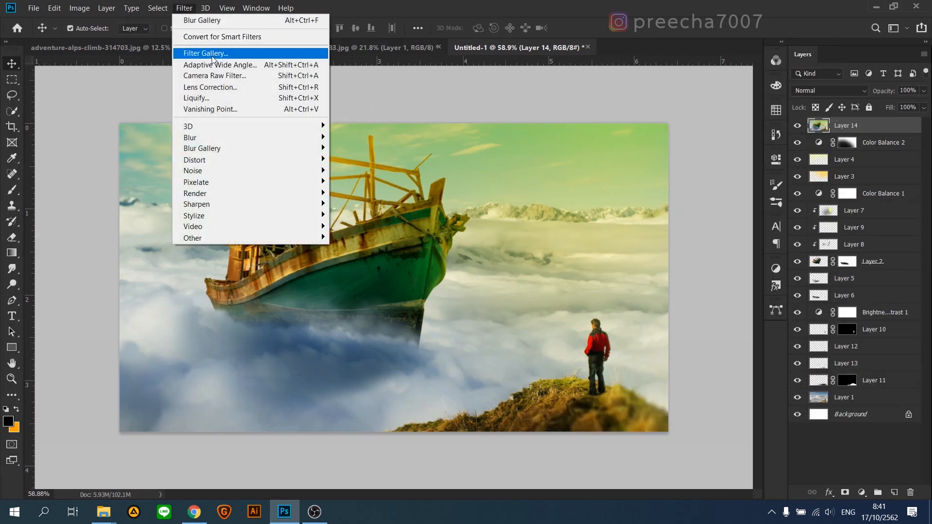
left_click(214, 76)
left_click_drag(519, 12, 661, 46)
left_click_drag(794, 225, 805, 240)
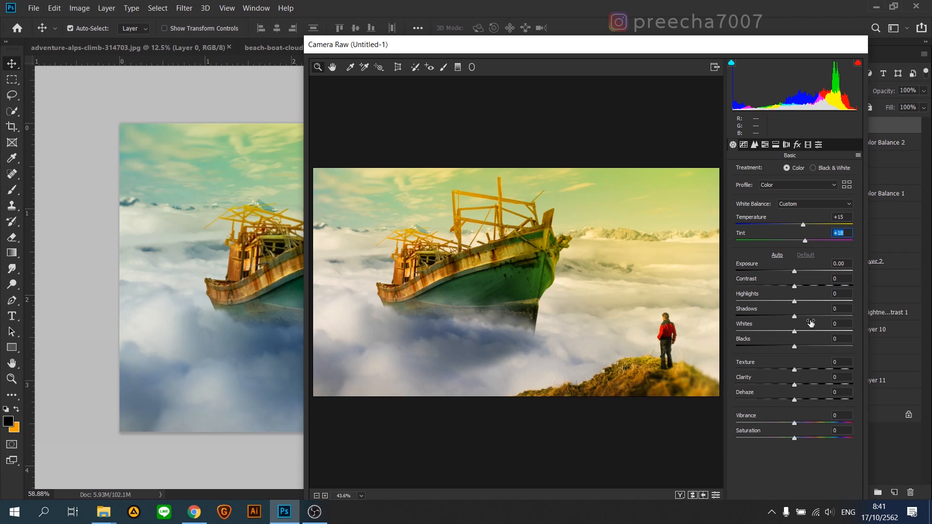
left_click_drag(795, 270, 792, 303)
left_click_drag(798, 271, 794, 271)
Step: Refine the Camera Raw grade to Tint +14, Vibrance -6, Saturation +11 and Temperature +21, and apply it to Layer 14
left_click_drag(805, 241, 803, 244)
mouse_move(797, 423)
left_mouse_down()
mouse_move(818, 424)
mouse_move(779, 433)
mouse_move(809, 437)
mouse_move(781, 441)
mouse_move(800, 438)
left_mouse_up()
left_click_drag(802, 226, 807, 227)
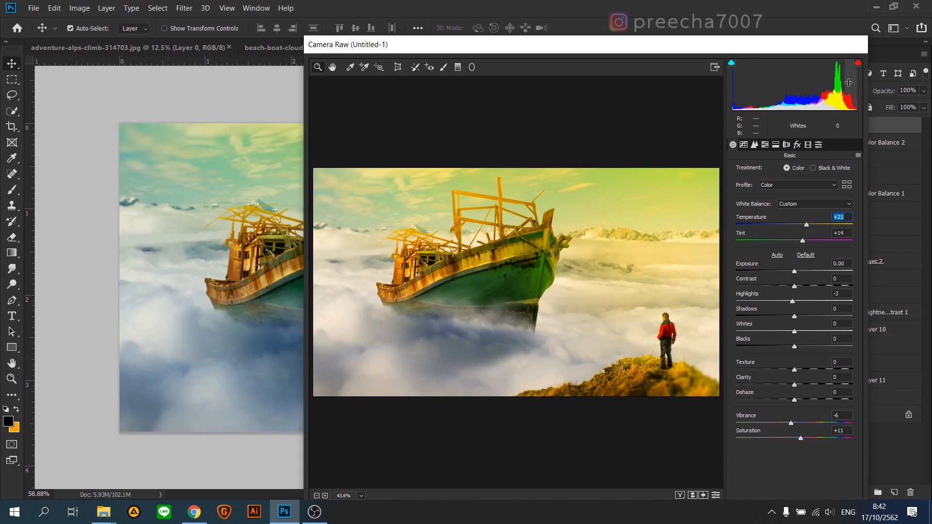
left_click_drag(790, 52, 790, 22)
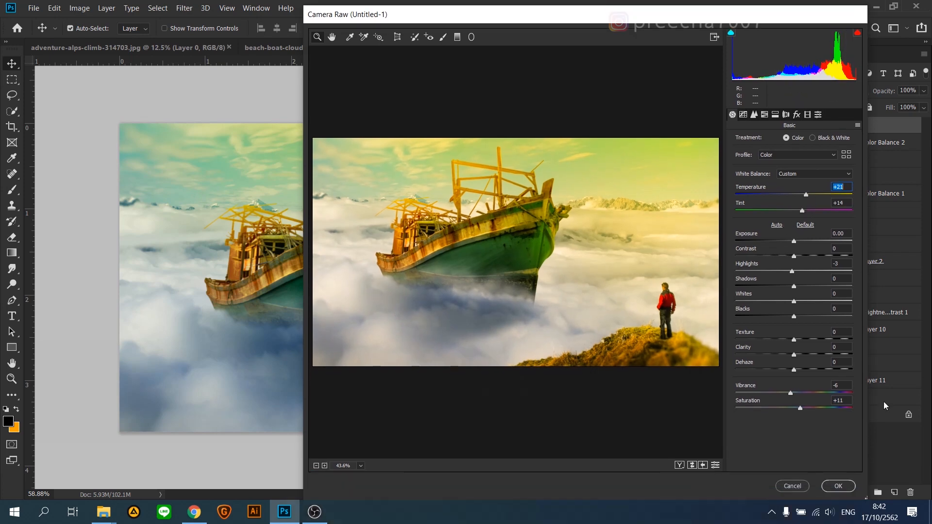
left_click(837, 485)
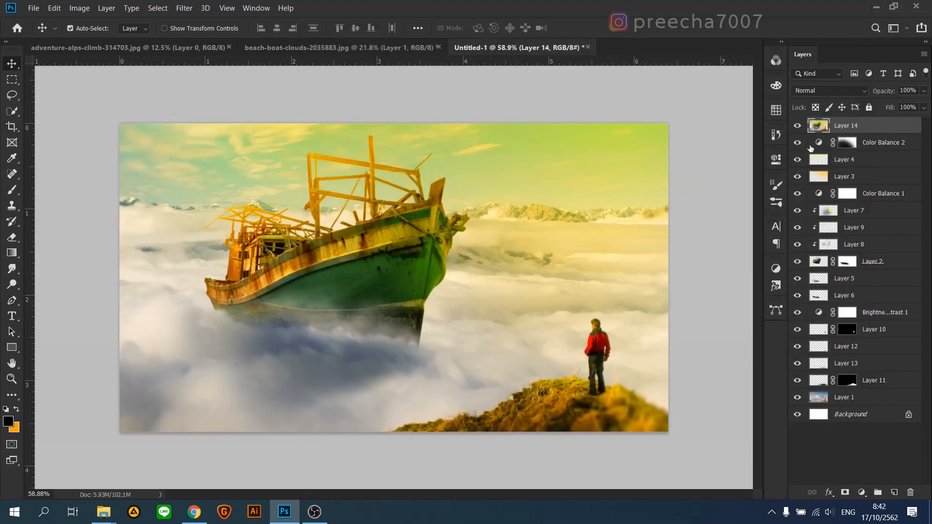